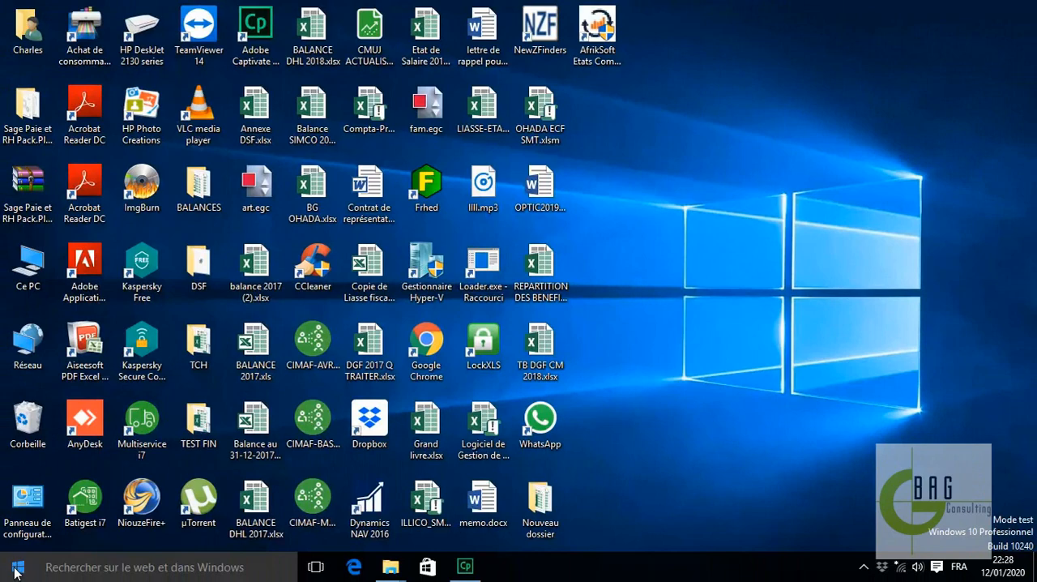
Open the Manuel d'utilisation of AfrikSoft Etats Comptables et Fiscaux Ohada from the list of all installed applications
left_click(18, 570)
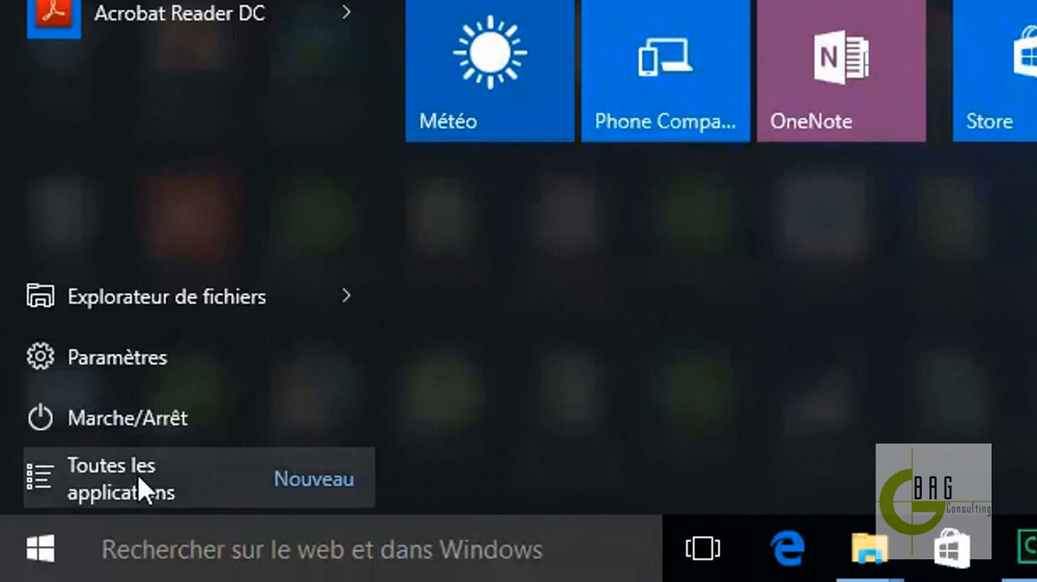
left_click(139, 486)
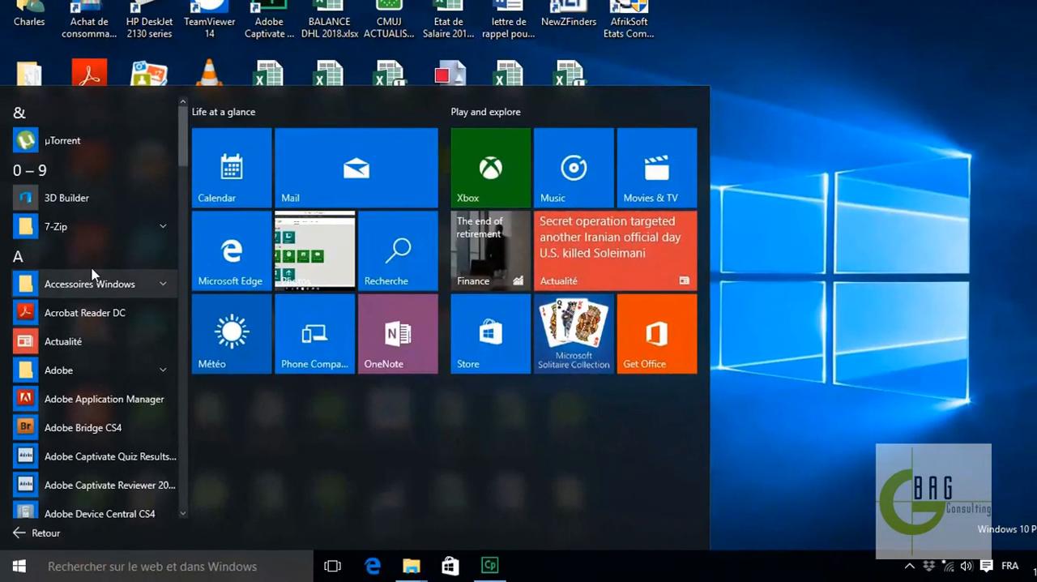
scroll(187, 174, "down", 1)
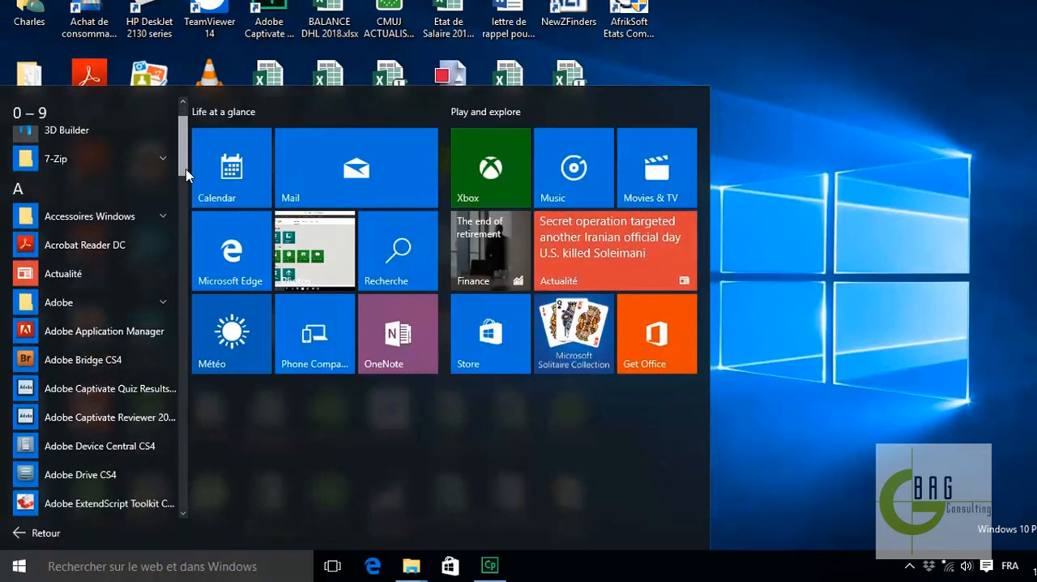
left_click_drag(187, 174, 188, 210)
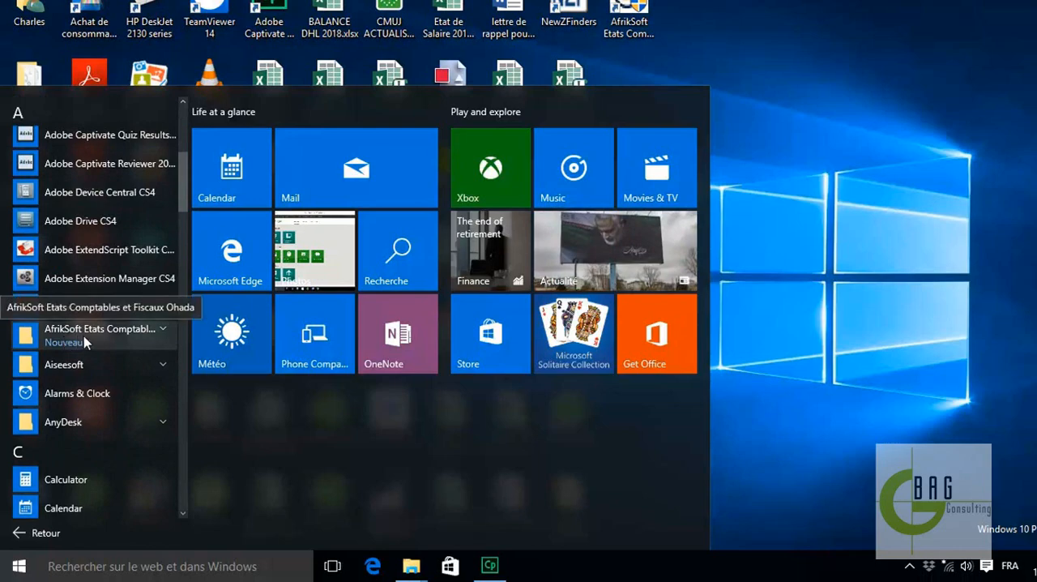
left_click(157, 338)
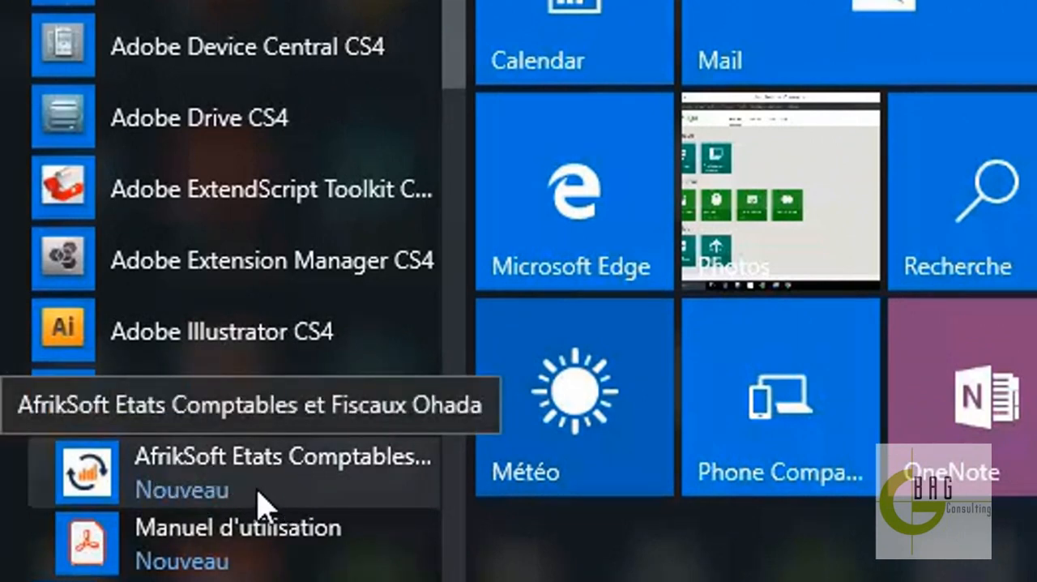
left_click(260, 550)
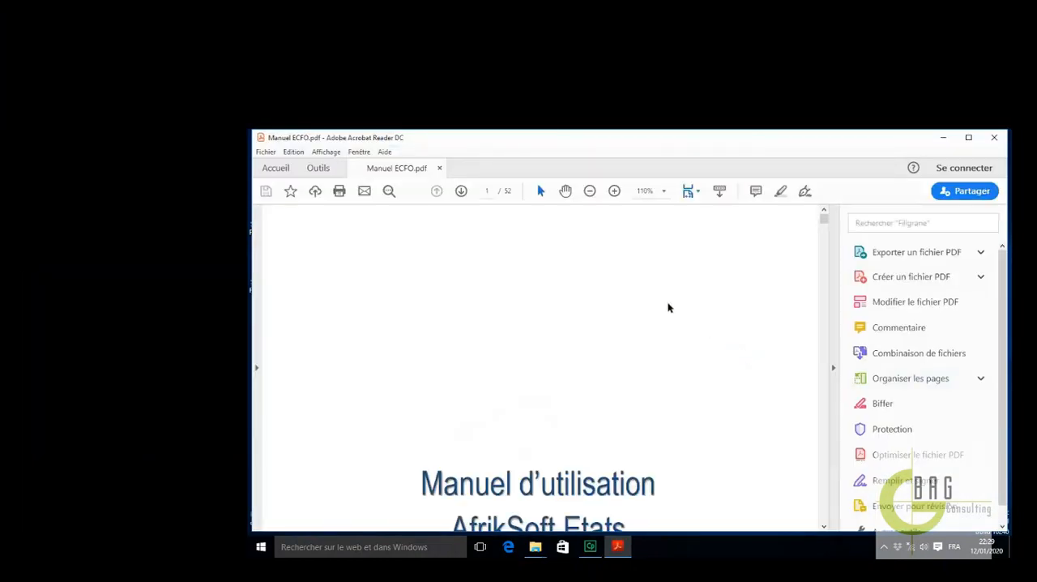
Read through the user manual from the table of contents to the company setup chapter, and close it
scroll(681, 306, "down", 10)
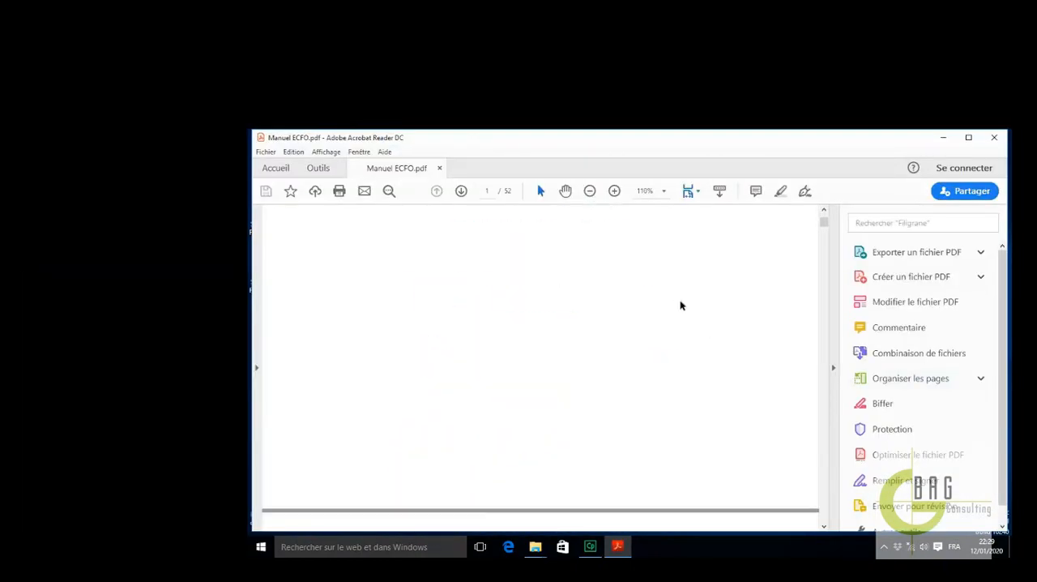
scroll(680, 306, "down", 12)
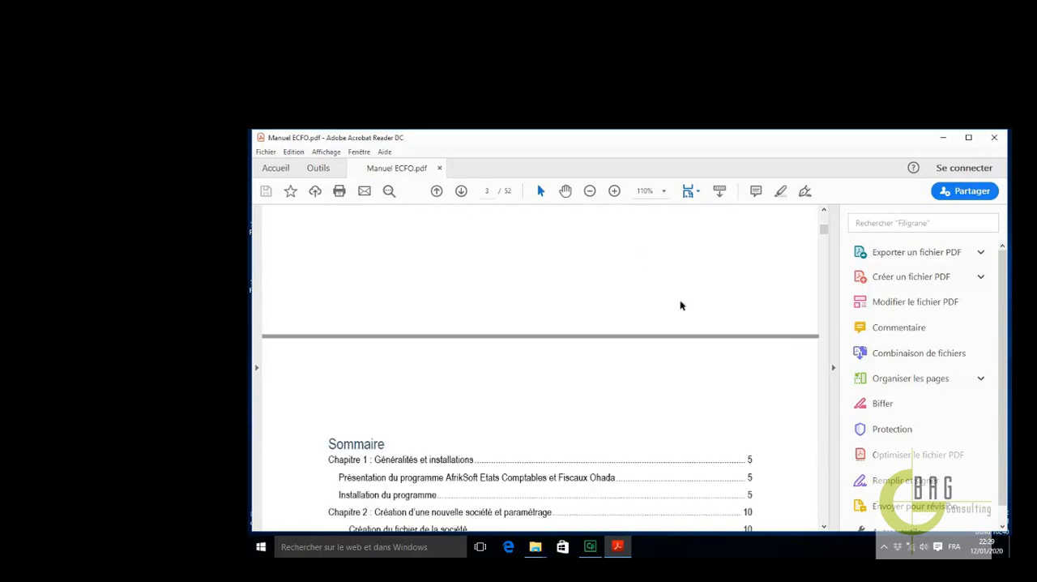
scroll(680, 300, "down", 15)
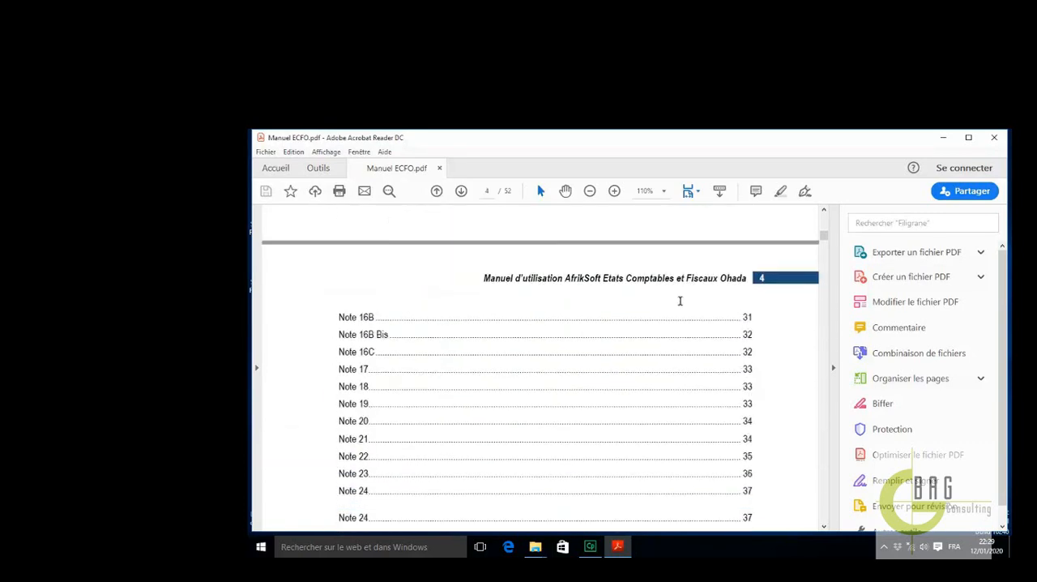
scroll(681, 301, "down", 15)
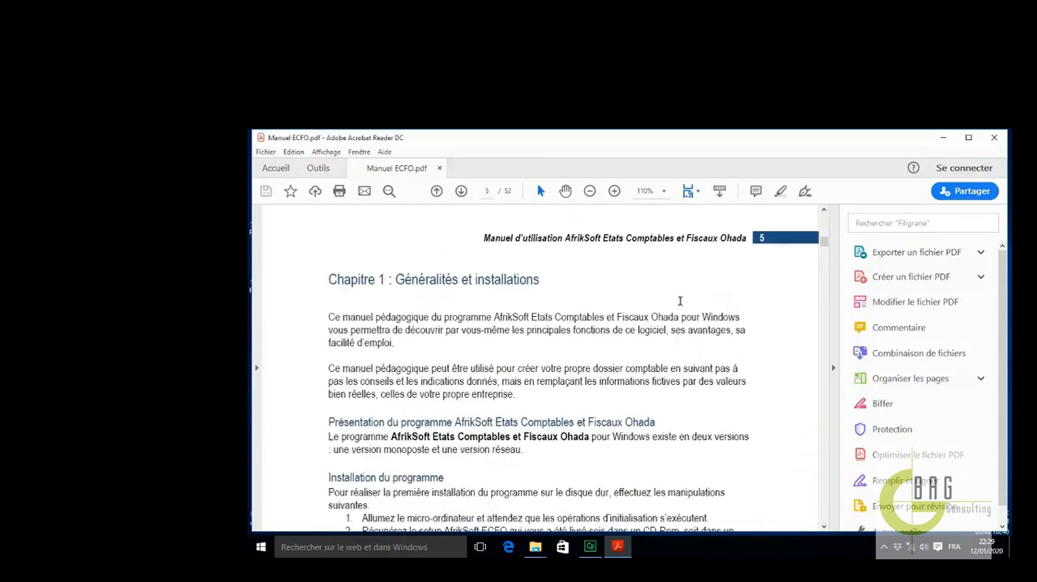
scroll(681, 301, "down", 15)
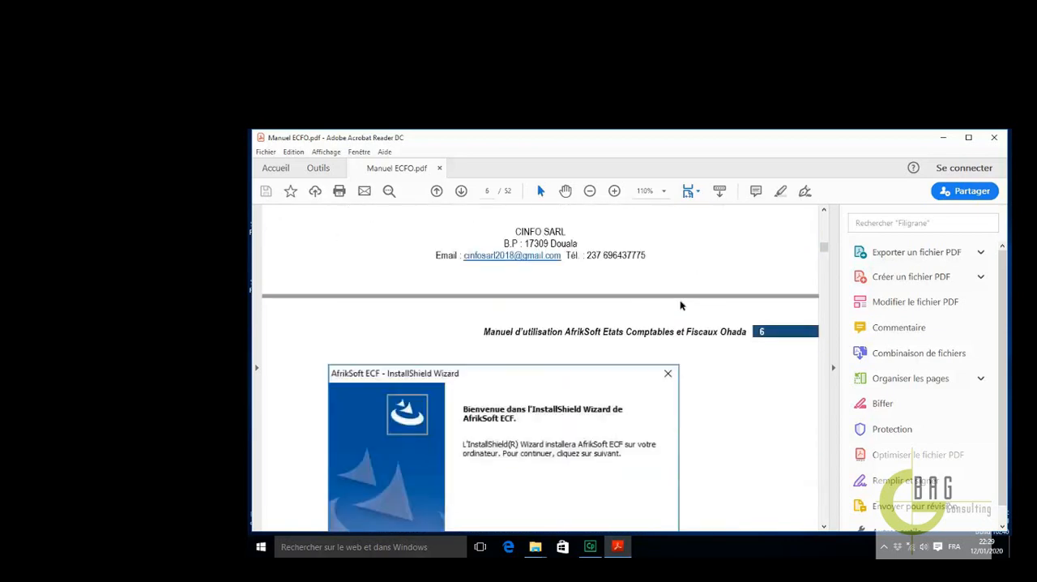
scroll(681, 301, "down", 15)
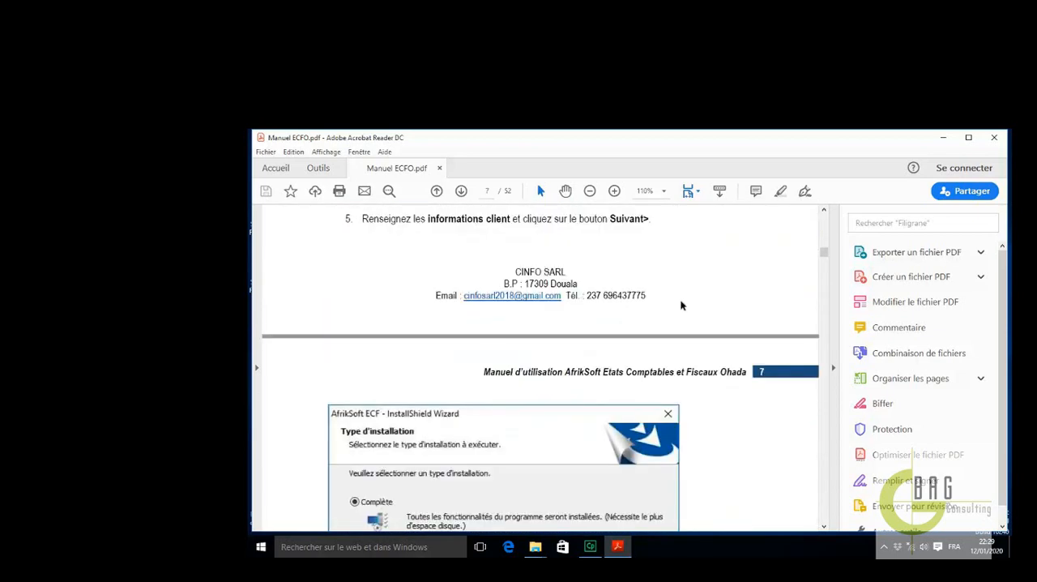
scroll(681, 300, "down", 15)
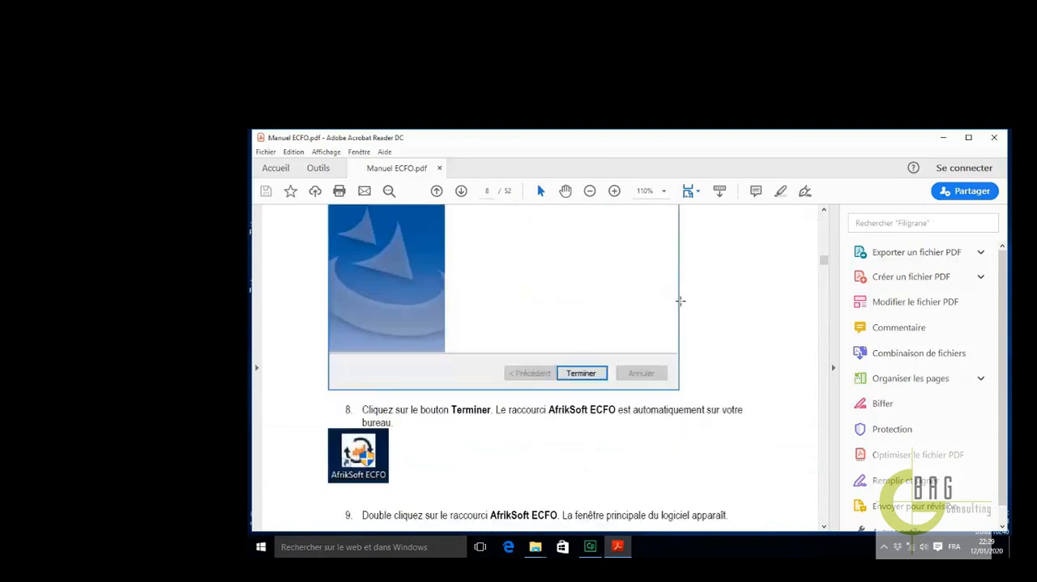
scroll(680, 301, "down", 15)
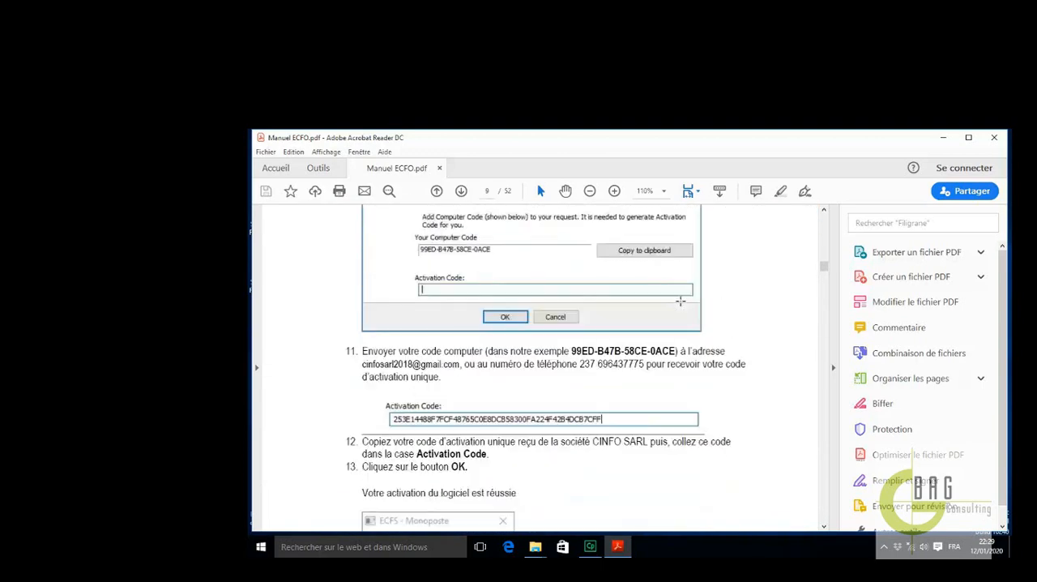
scroll(681, 303, "down", 15)
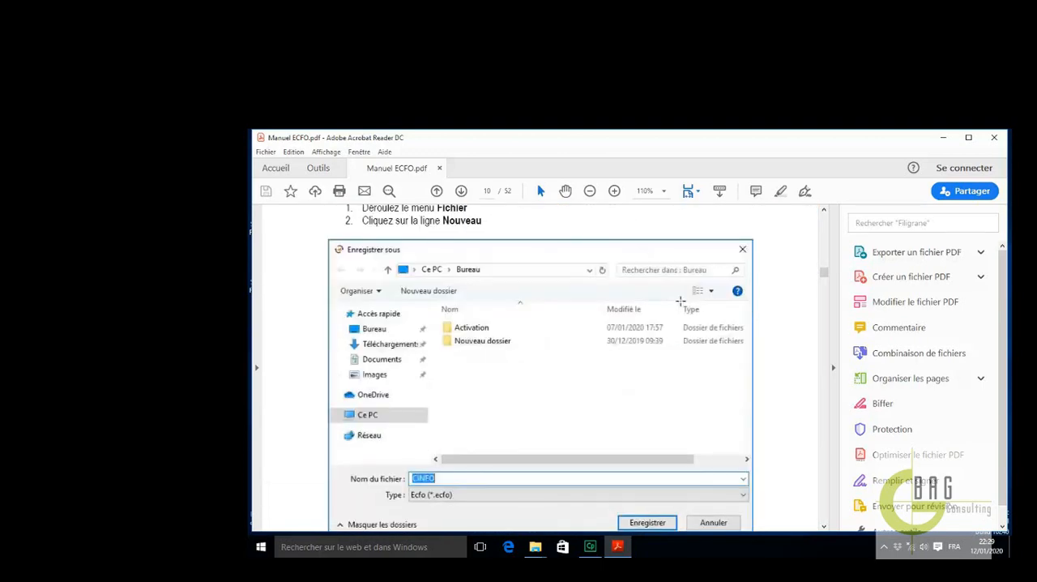
scroll(681, 300, "down", 15)
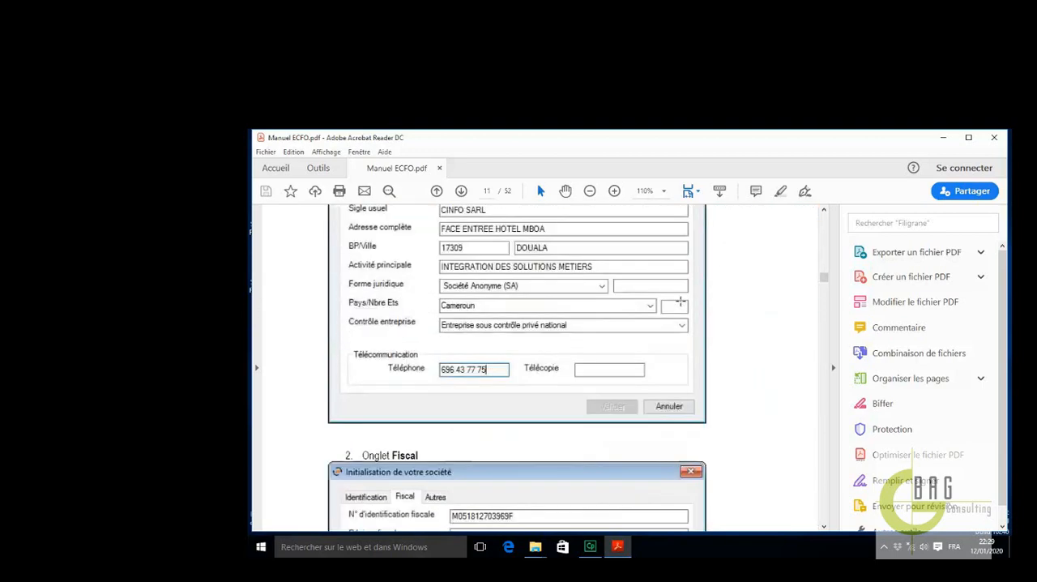
scroll(680, 301, "down", 15)
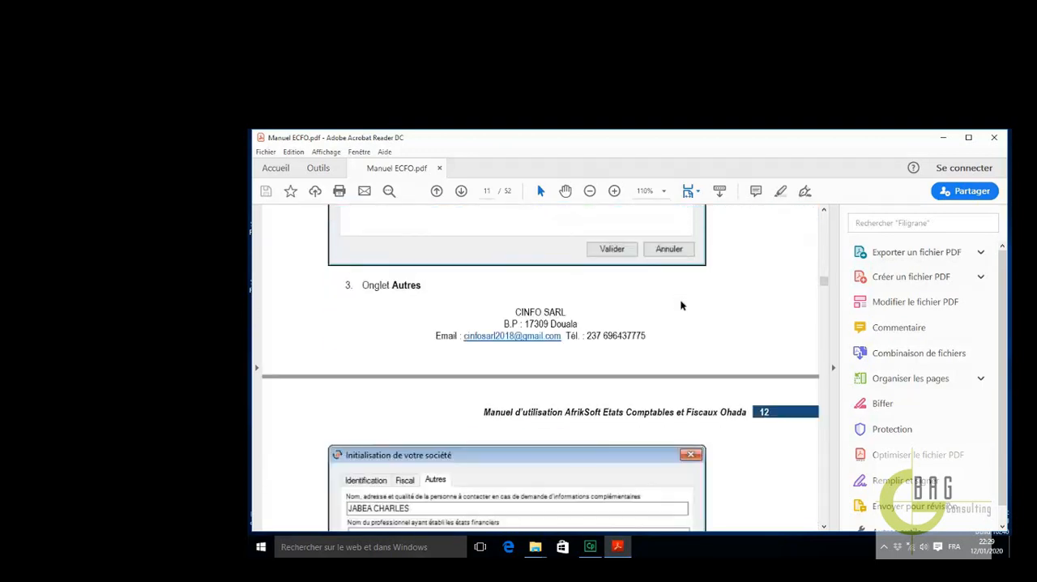
scroll(681, 304, "down", 15)
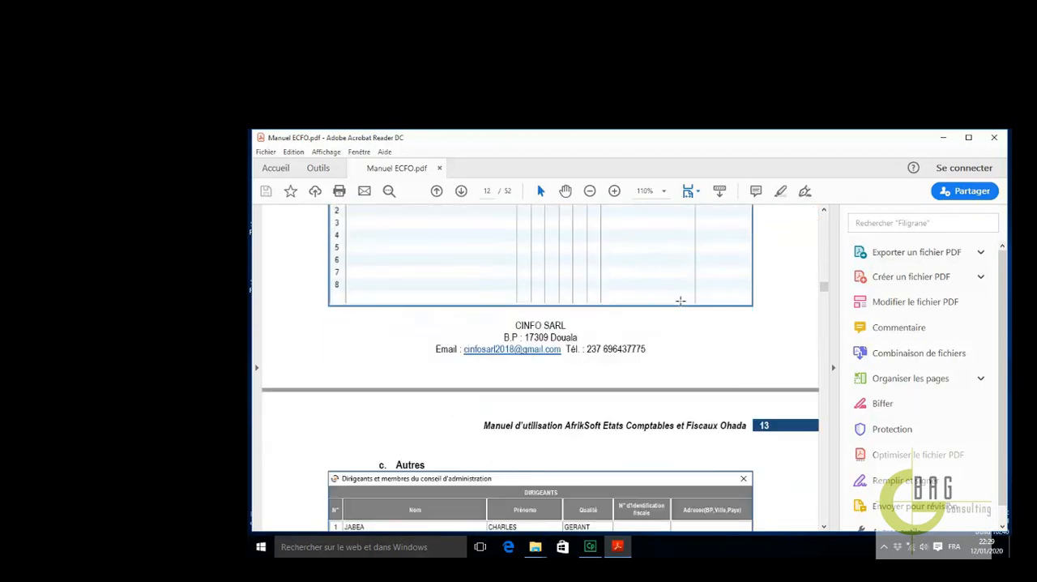
scroll(681, 300, "down", 2)
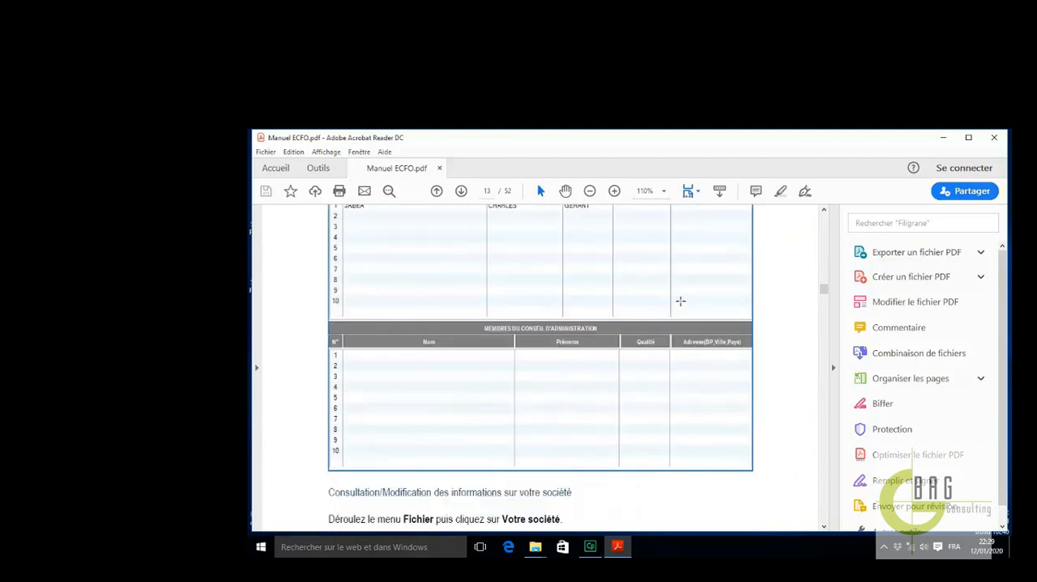
left_click(991, 140)
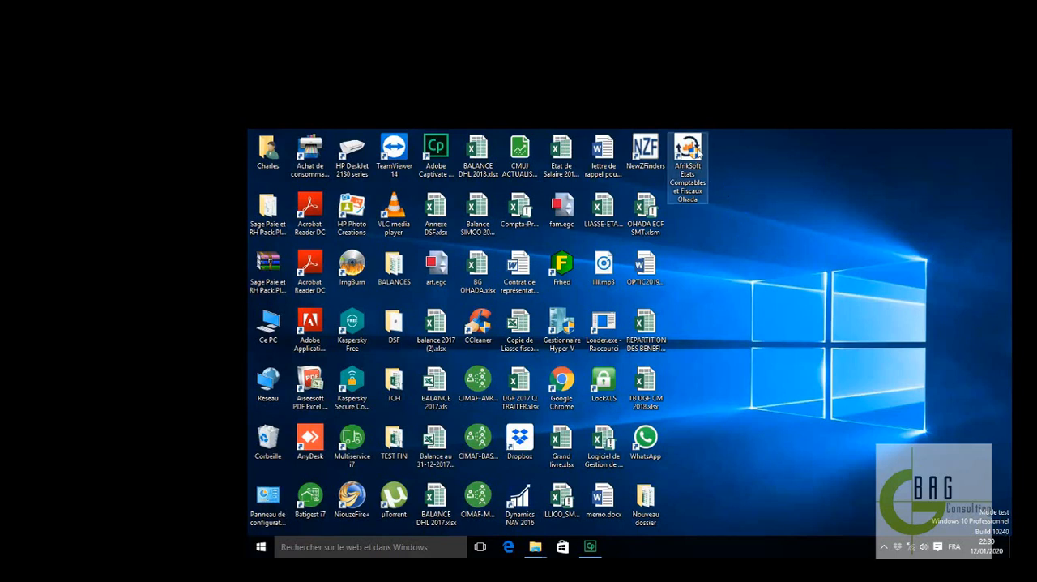
Launch AfrikSoft Etats Comptables et Fiscaux Ohada in a maximized window and create a new company file named Cinfo in the Bureau folder
double_click(698, 154)
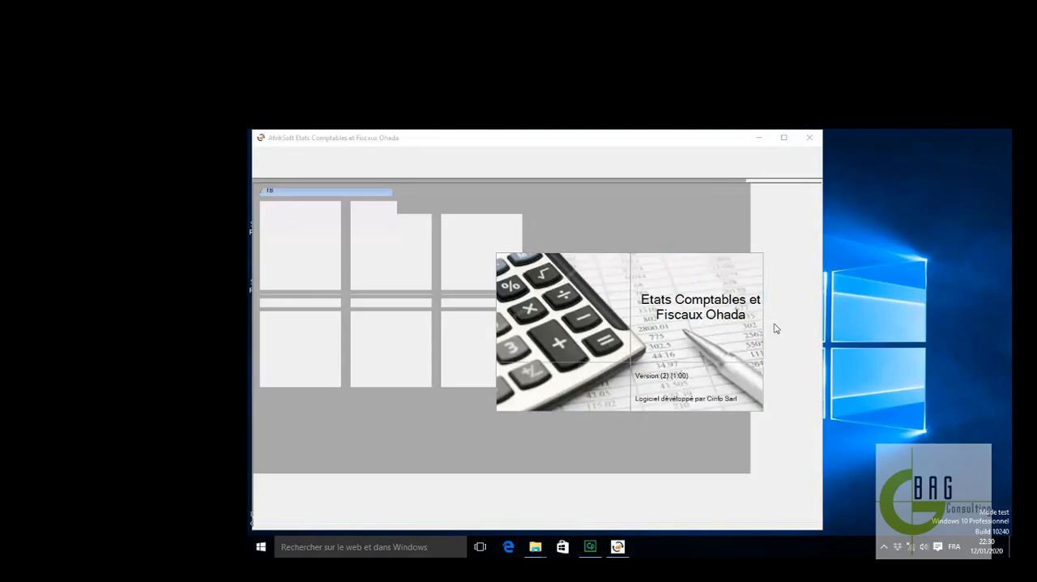
left_click(783, 138)
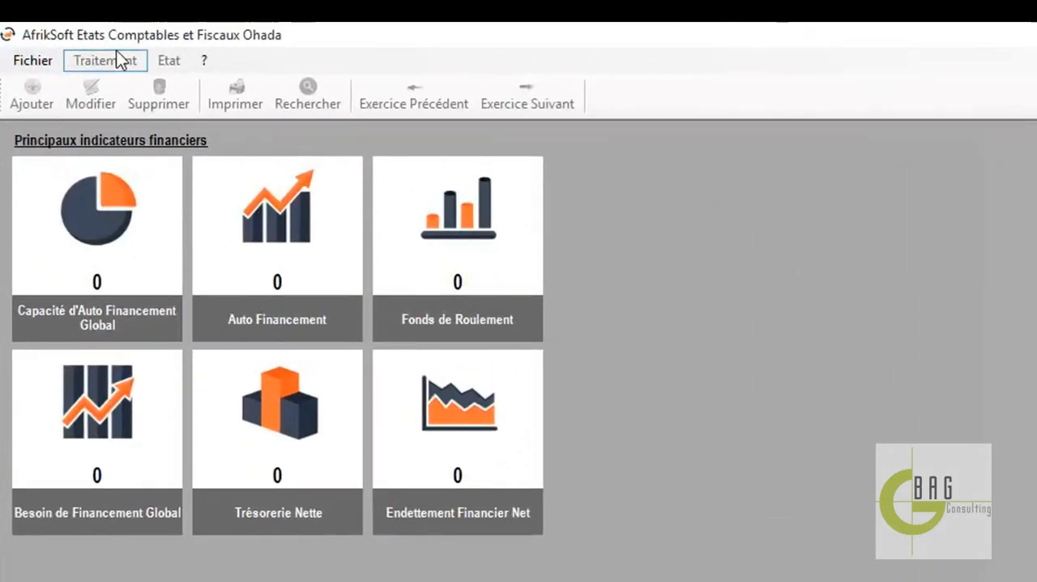
left_click(34, 59)
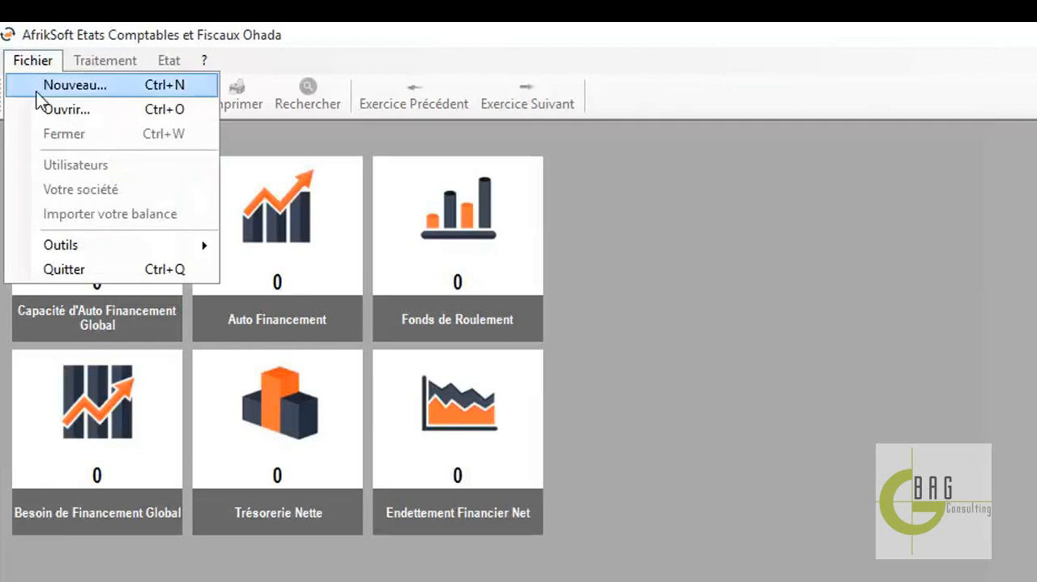
left_click(53, 66)
left_click(51, 67)
left_click(52, 84)
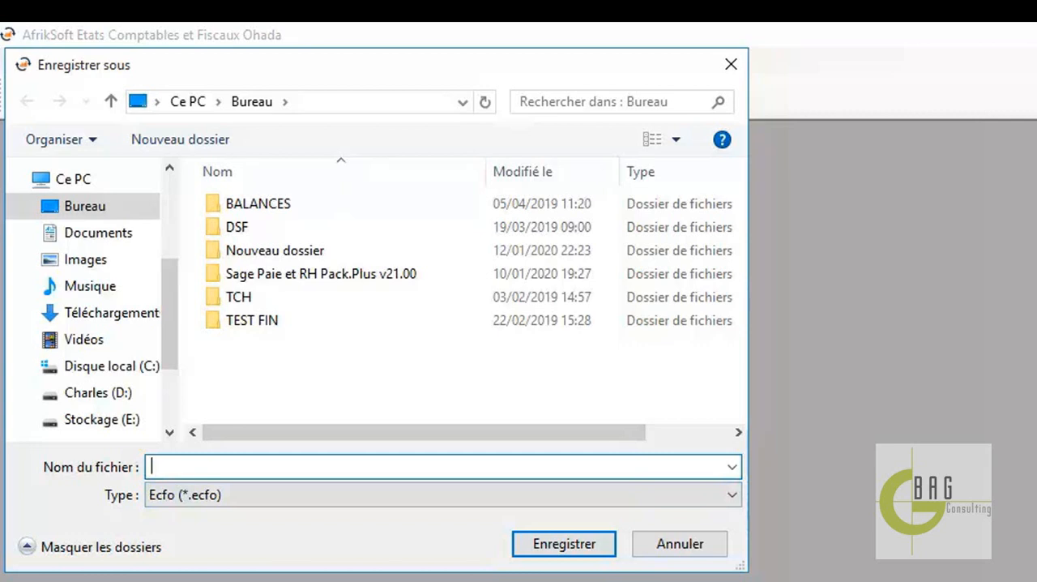
type("C")
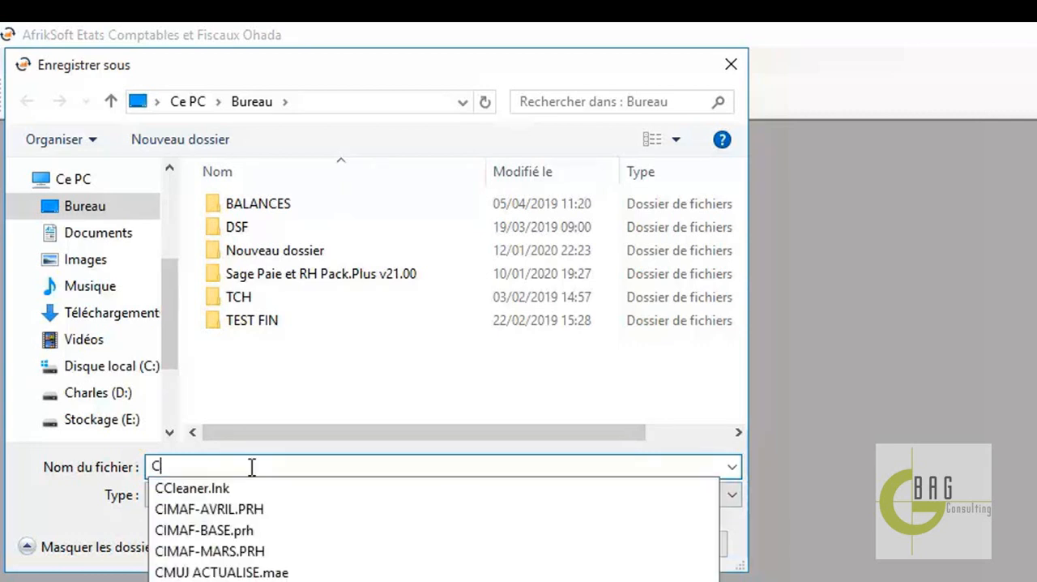
type("info")
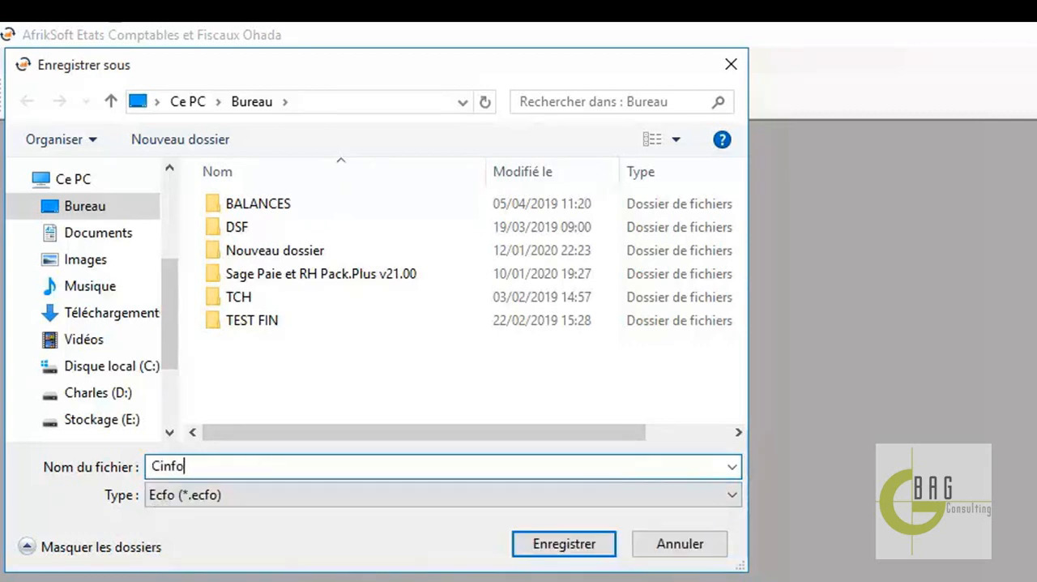
left_click(581, 545)
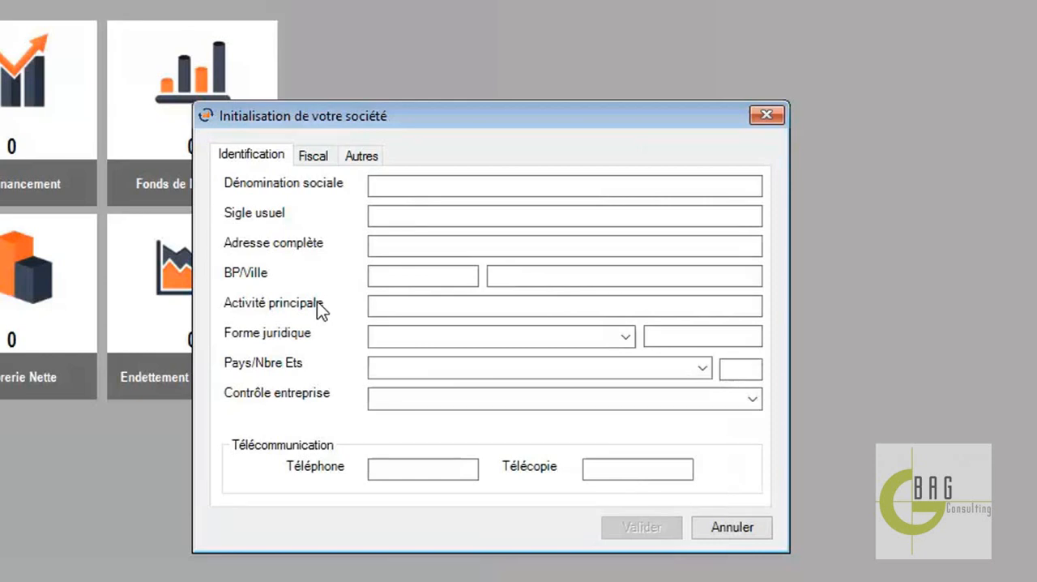
Set the company's Dénomination sociale to COMPTABILITE INFORMATISEE SARL and its Sigle usuel to CINFO SARL
left_click(404, 185)
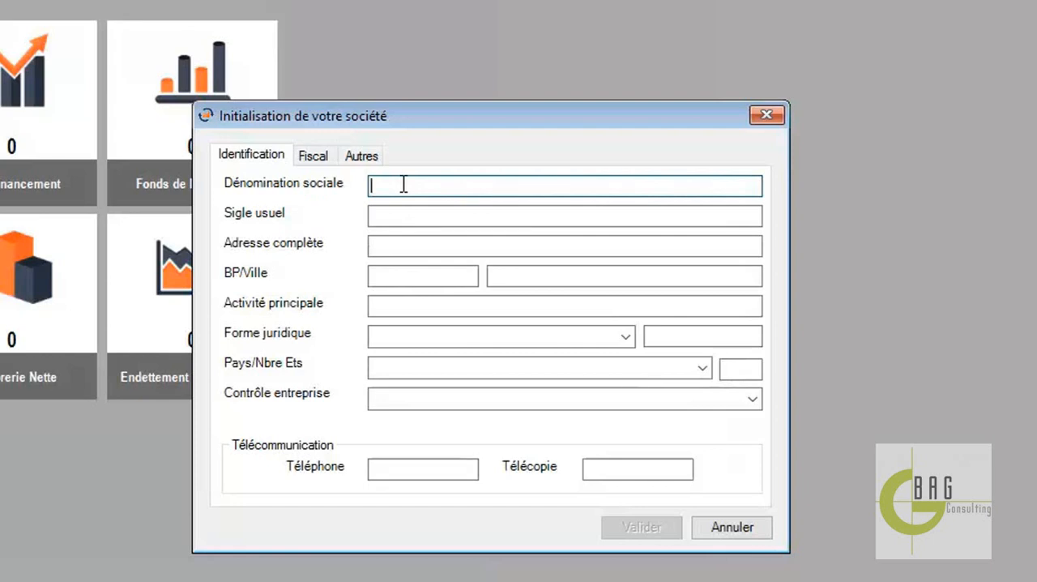
type("COMPTABILITE I")
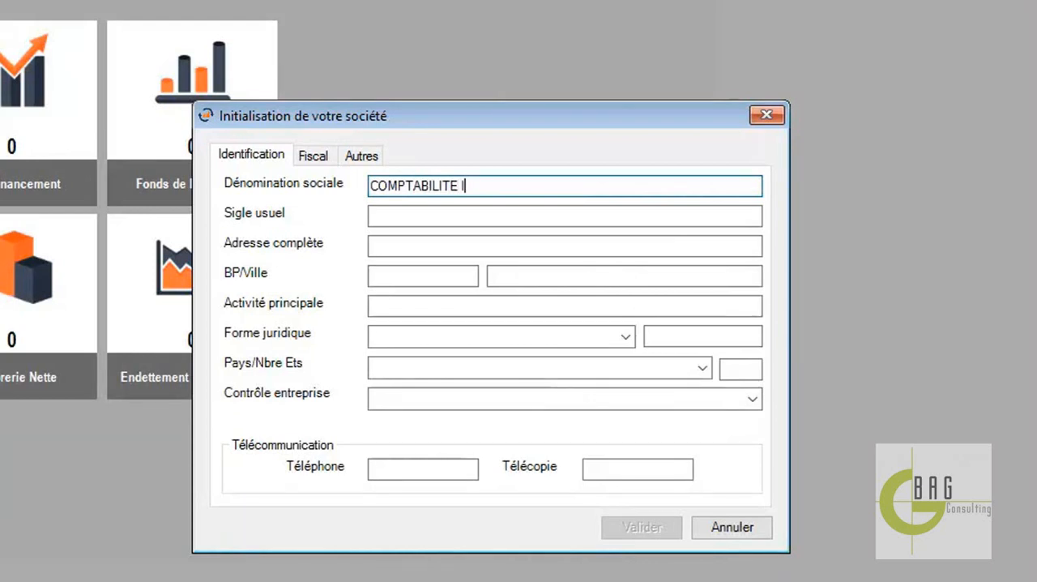
type("NFORMAT")
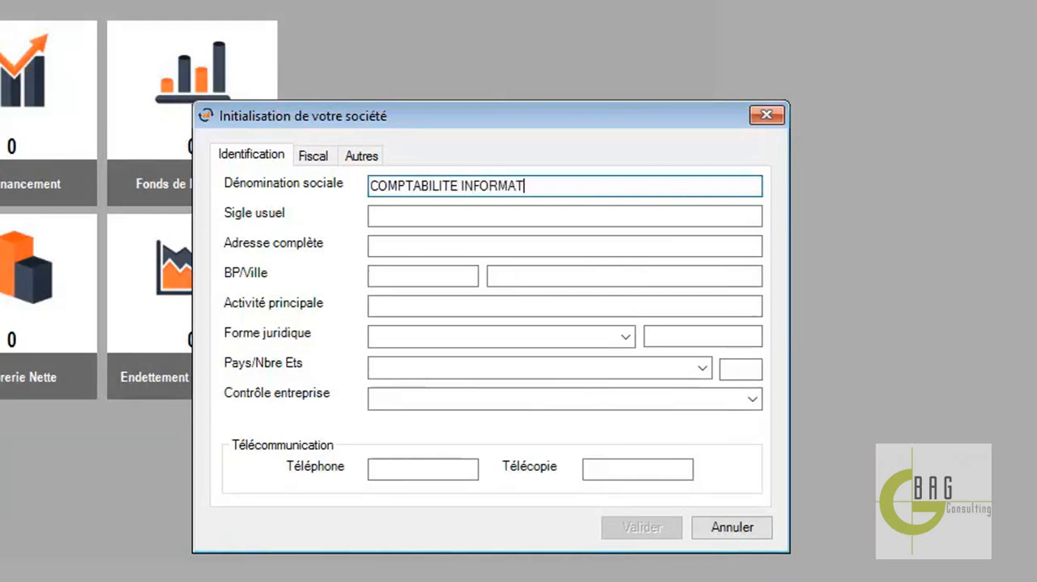
type("ISEE SARL")
key("Tab")
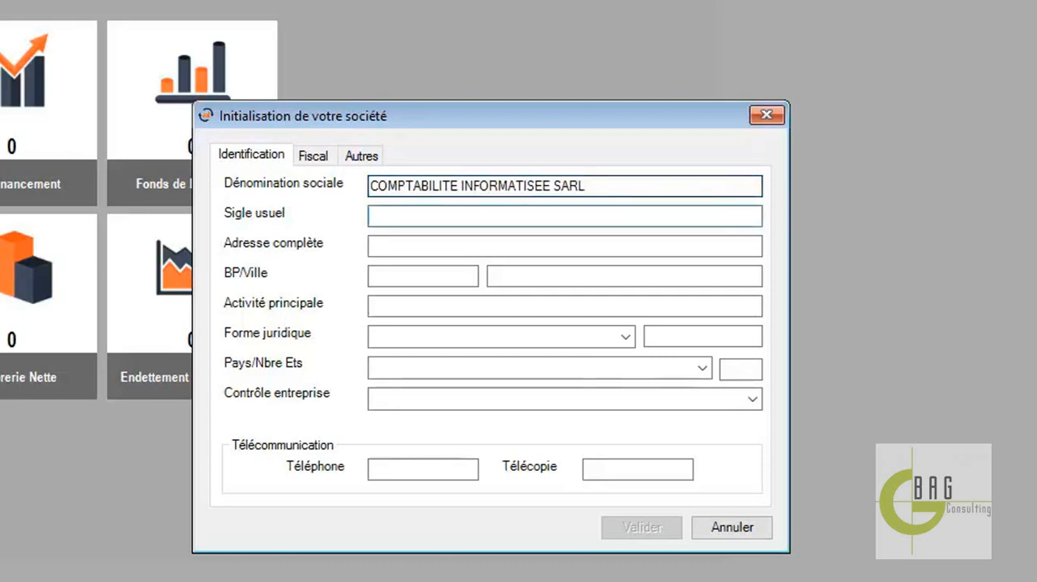
type("CINFO S")
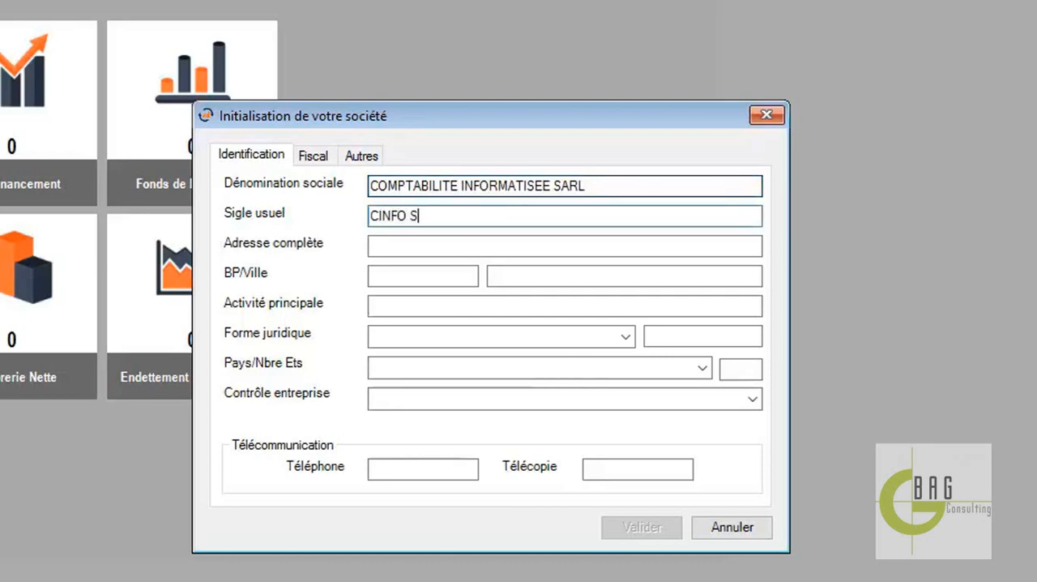
type("ARL")
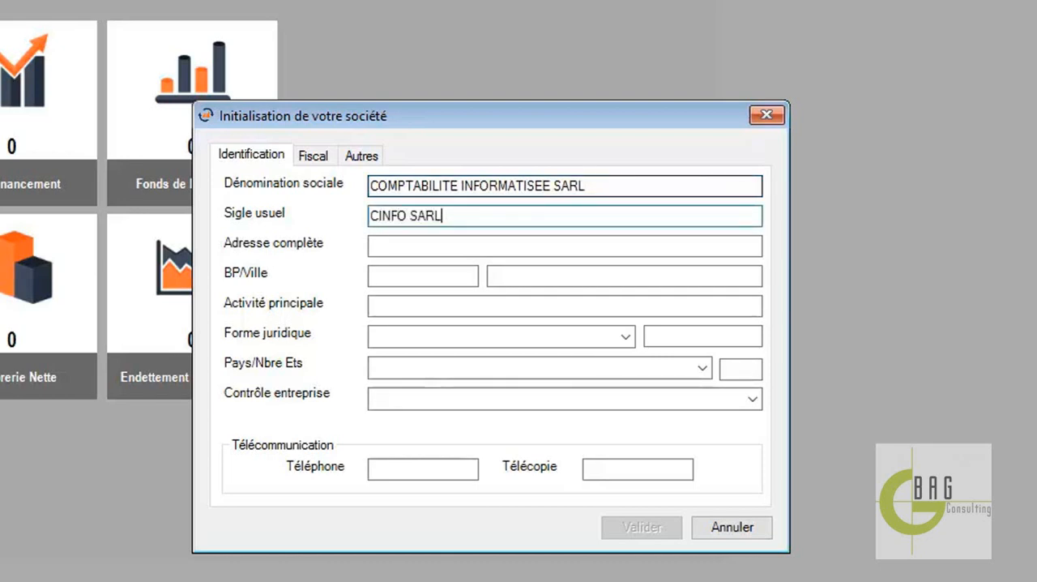
Fill in the Adresse complète field with the company's street address
key("Tab")
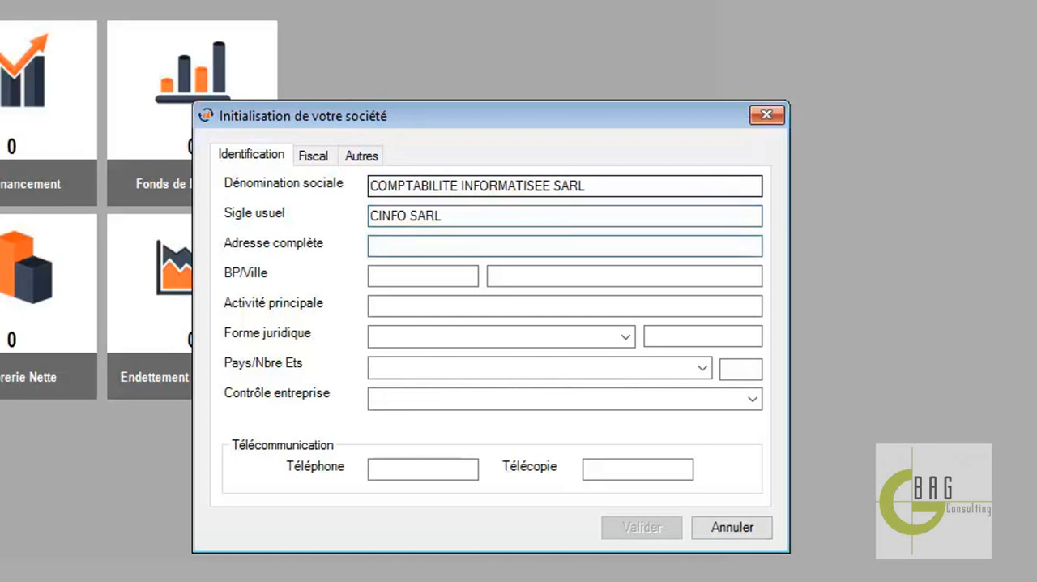
type("ENTRRE")
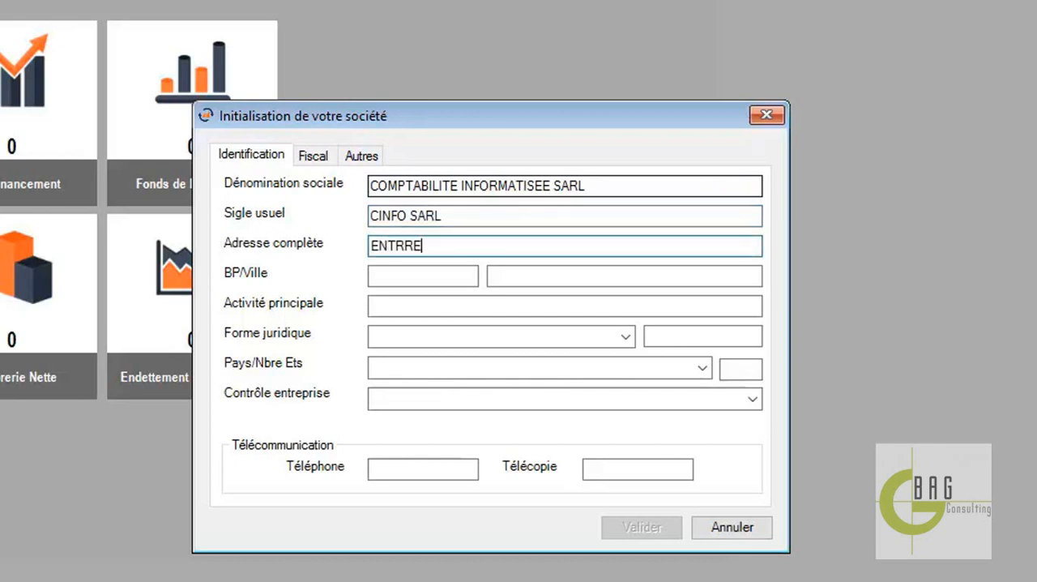
key("BackSpace")
key("BackSpace")
type("EE HOTEL")
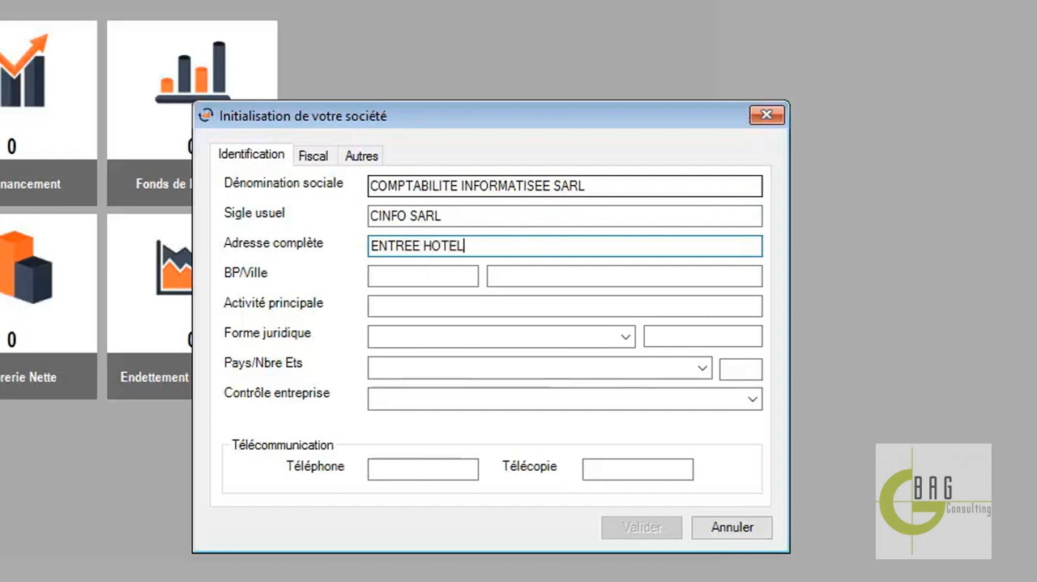
type(" MBOA -")
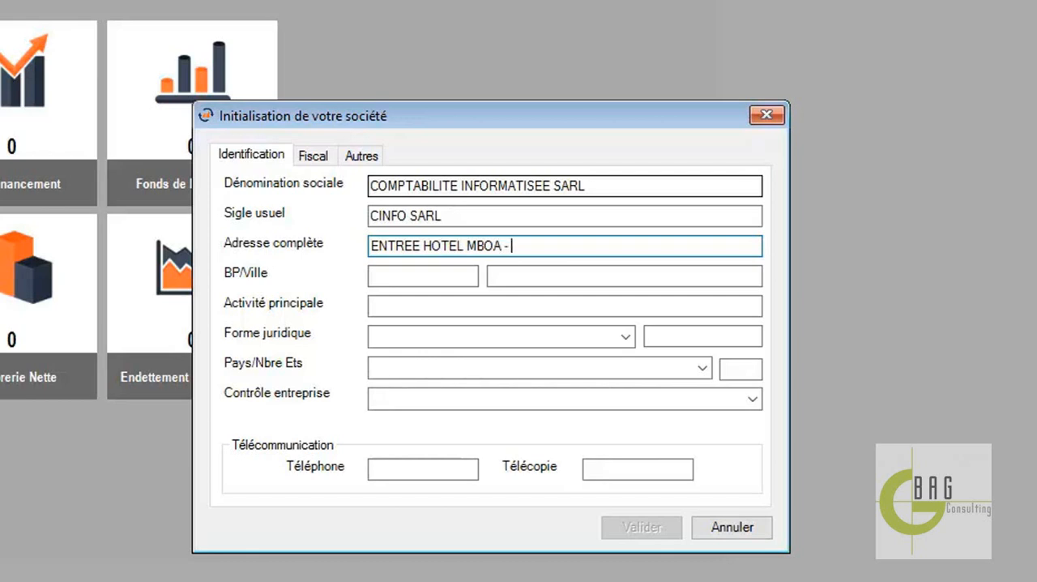
type("SABLE")
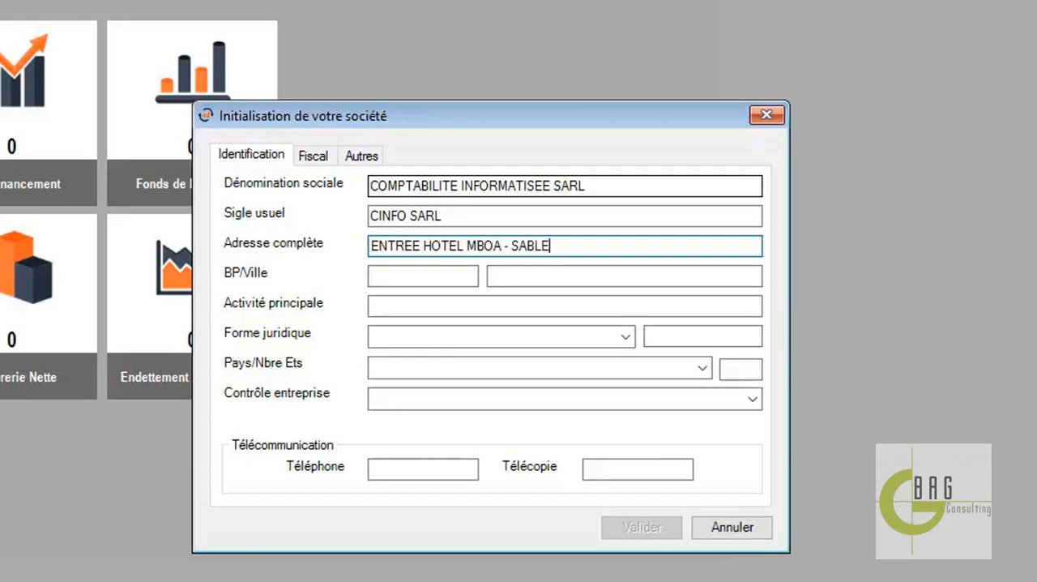
Fill in BP/Ville with the company's post-office box number, using digits only, and the city DOUALA
key("Tab")
type("173.")
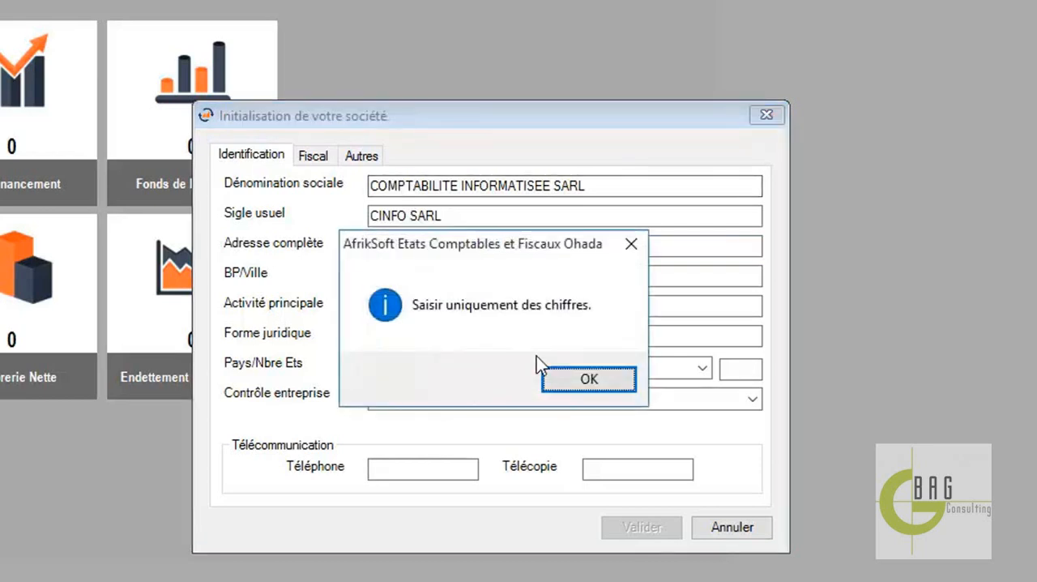
left_click(556, 375)
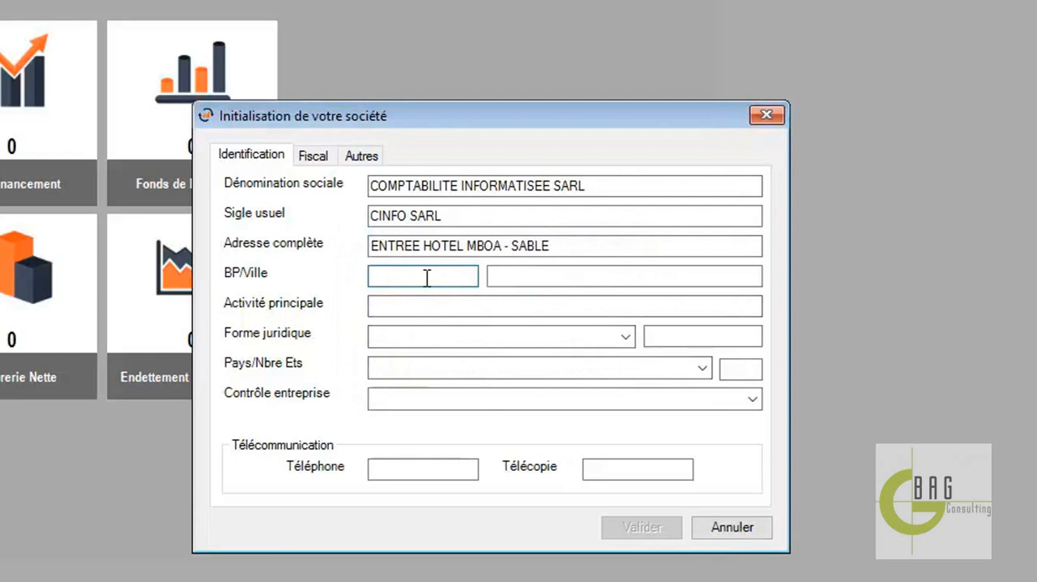
type("17309")
left_click(525, 274)
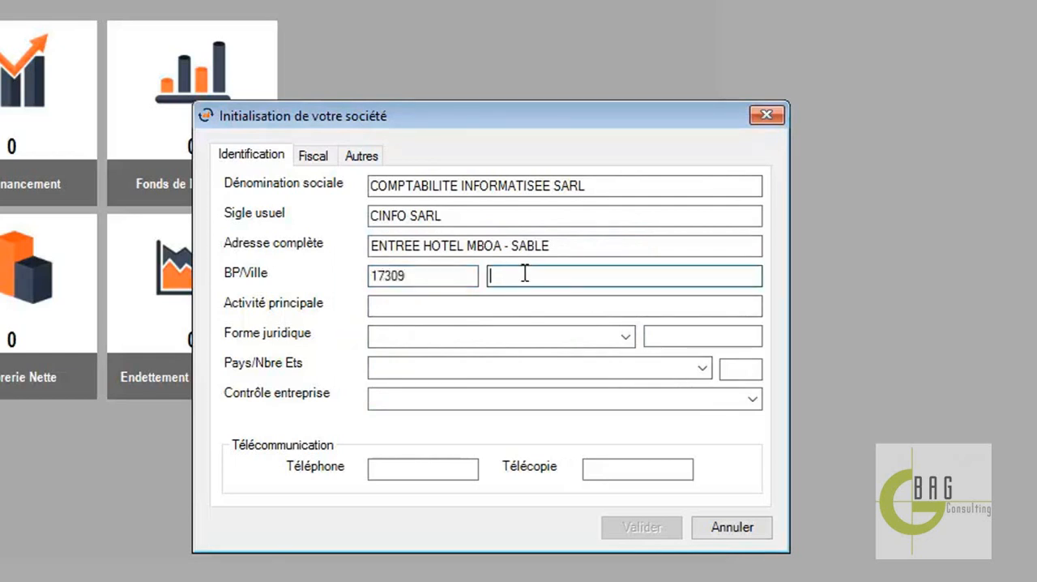
type("DOUALA")
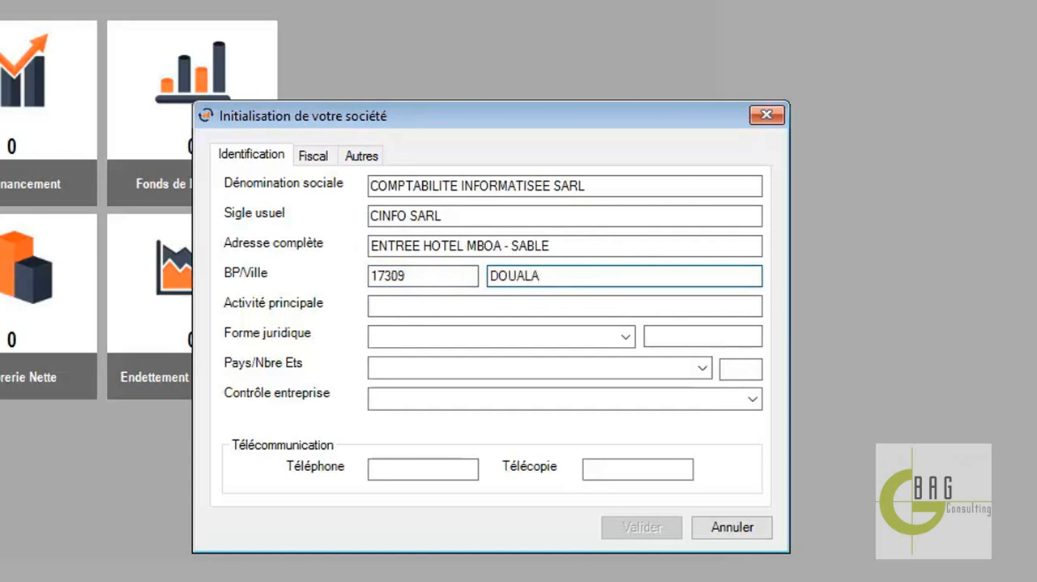
Set the company's Activité principale to INTEGRATION DES SOLUTIONS METIERS ET CONCEPTION
left_click(579, 306)
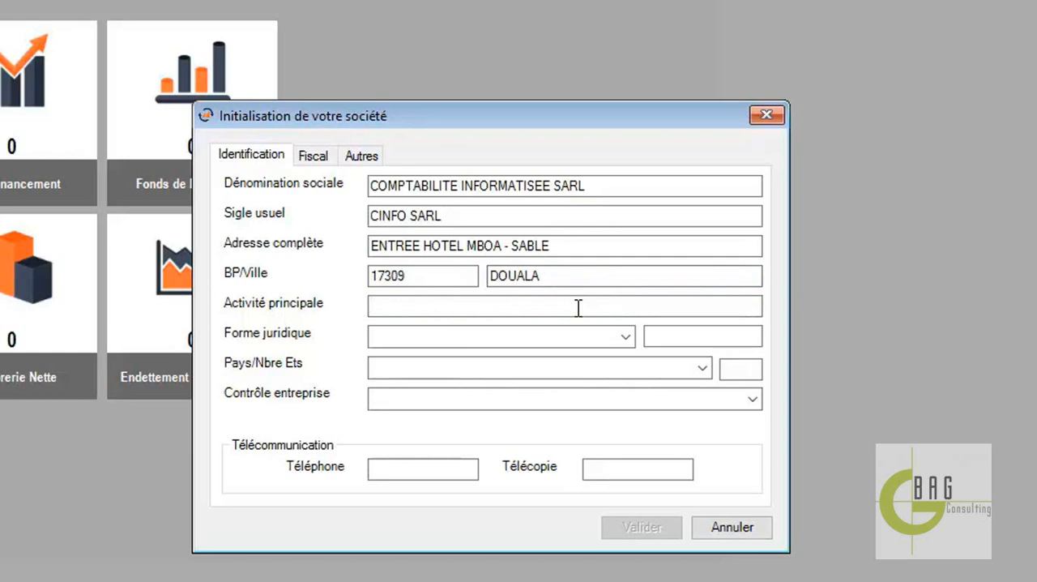
type("INTEGR")
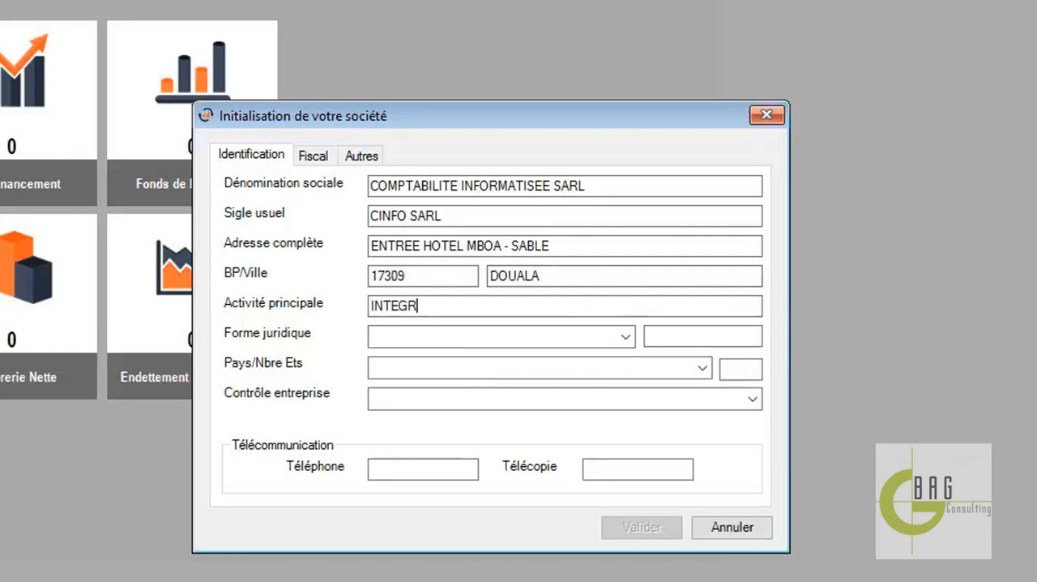
type("ATION DES SOL")
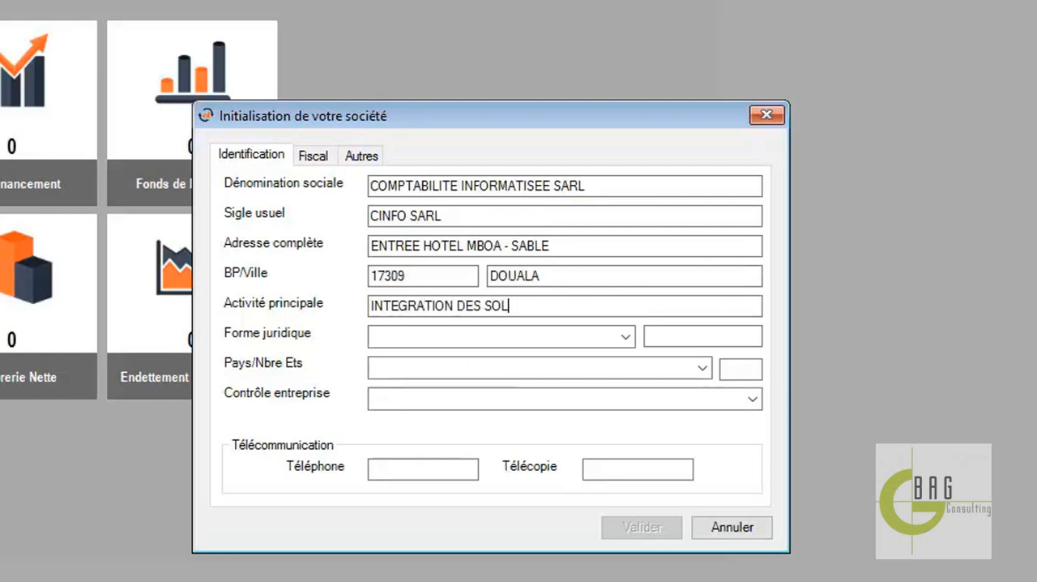
type("UTIONS ")
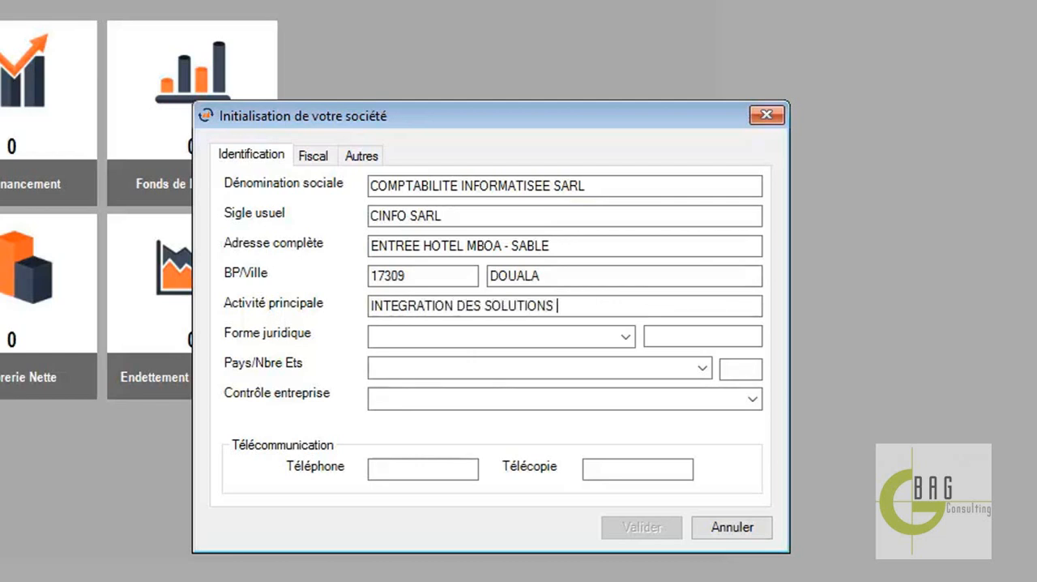
type("METIERS")
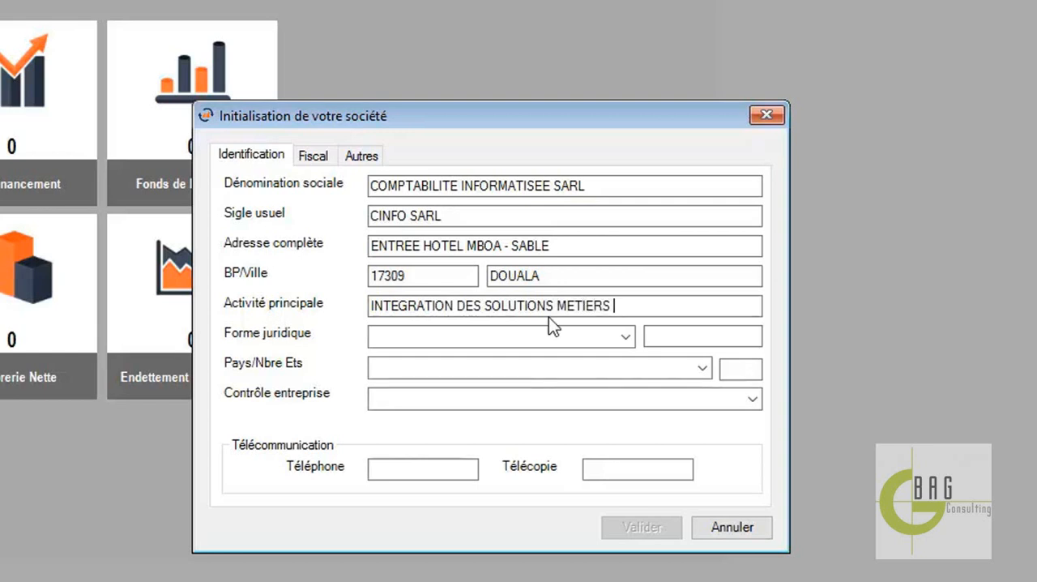
type(" ET ")
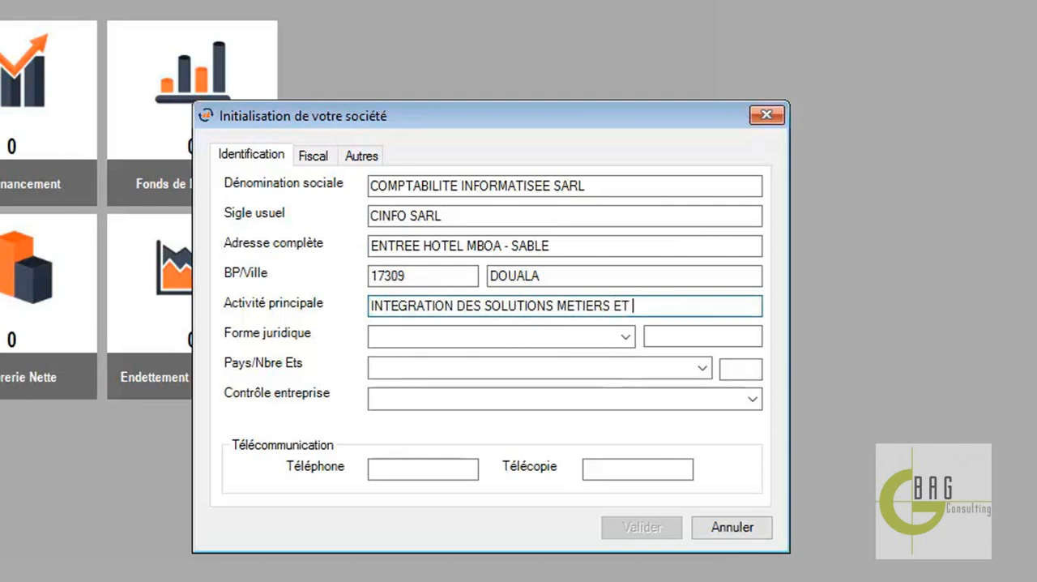
type("CONCEPT")
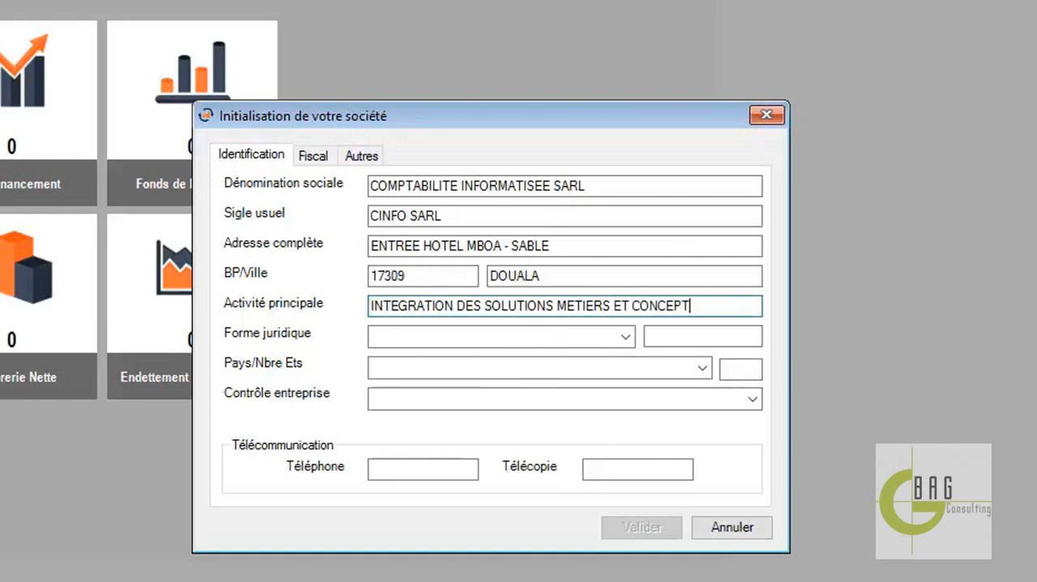
type("ION")
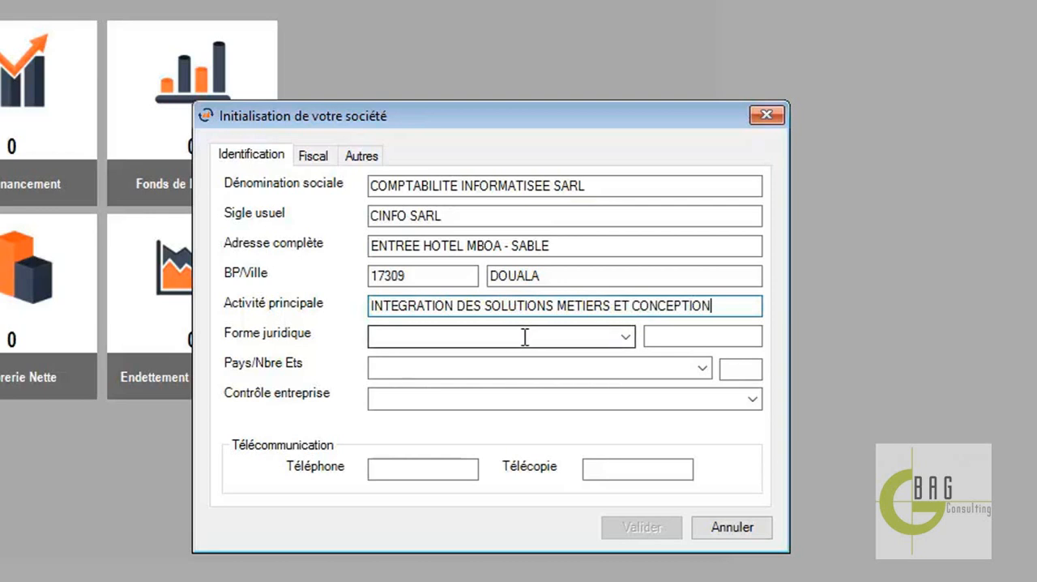
Set Forme juridique to Société à Responsabilité Limitée (SARL), Pays to Cameroun and Contrôle entreprise to Entreprise sous contrôle privé national
left_click(627, 340)
left_click(557, 386)
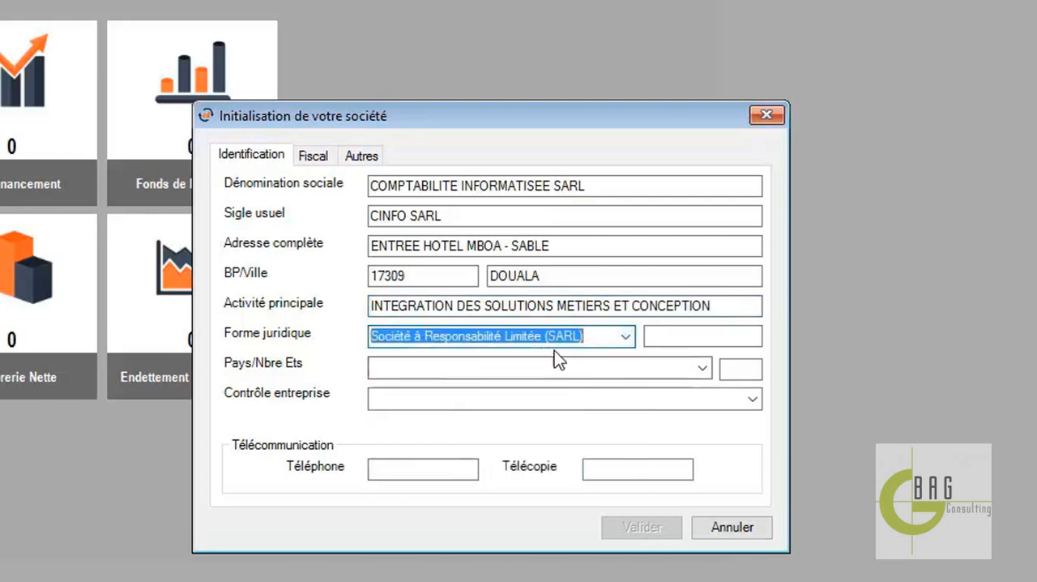
left_click(703, 368)
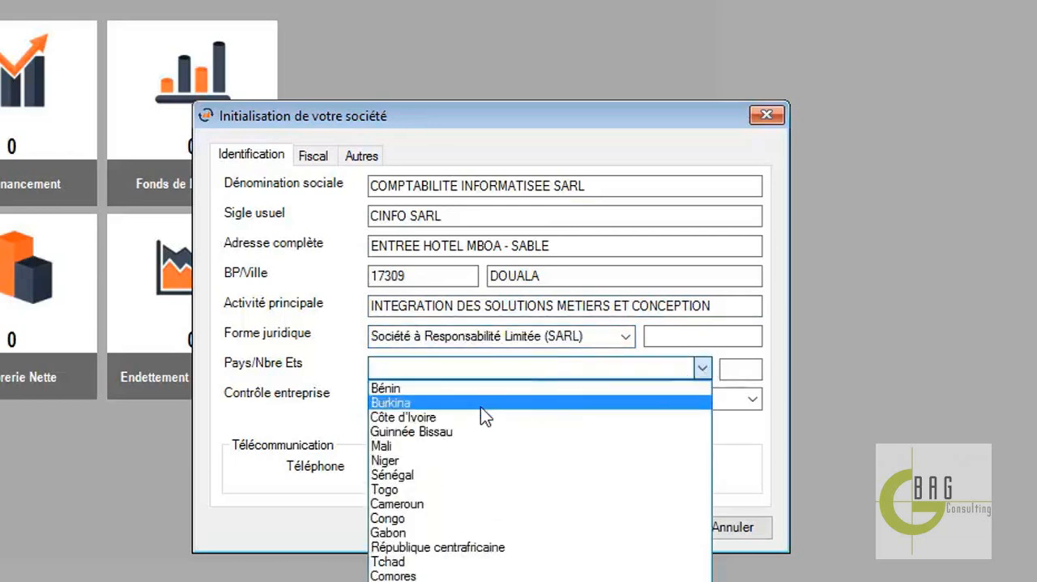
left_click(439, 503)
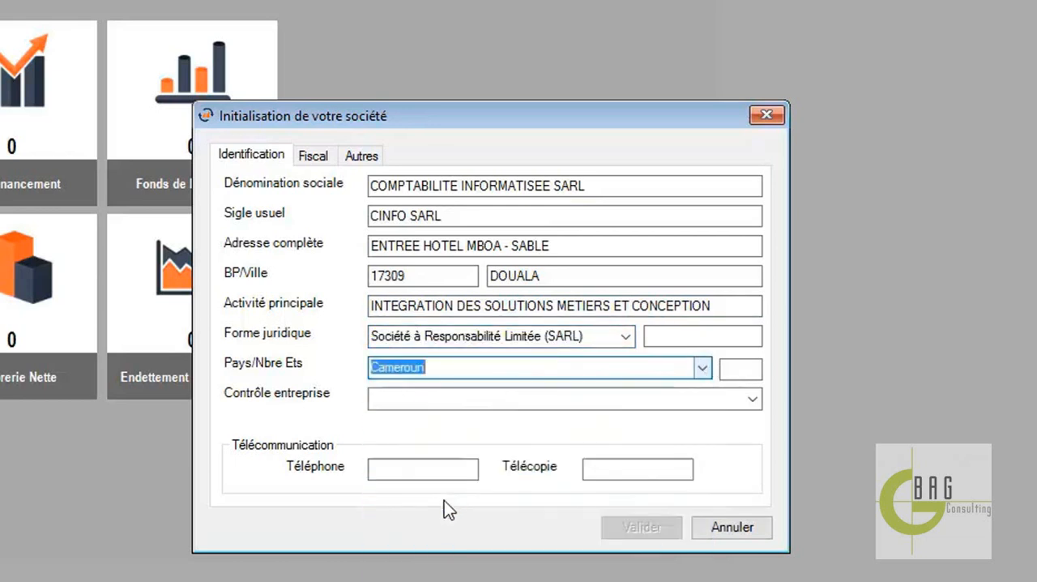
left_click(754, 401)
left_click(642, 430)
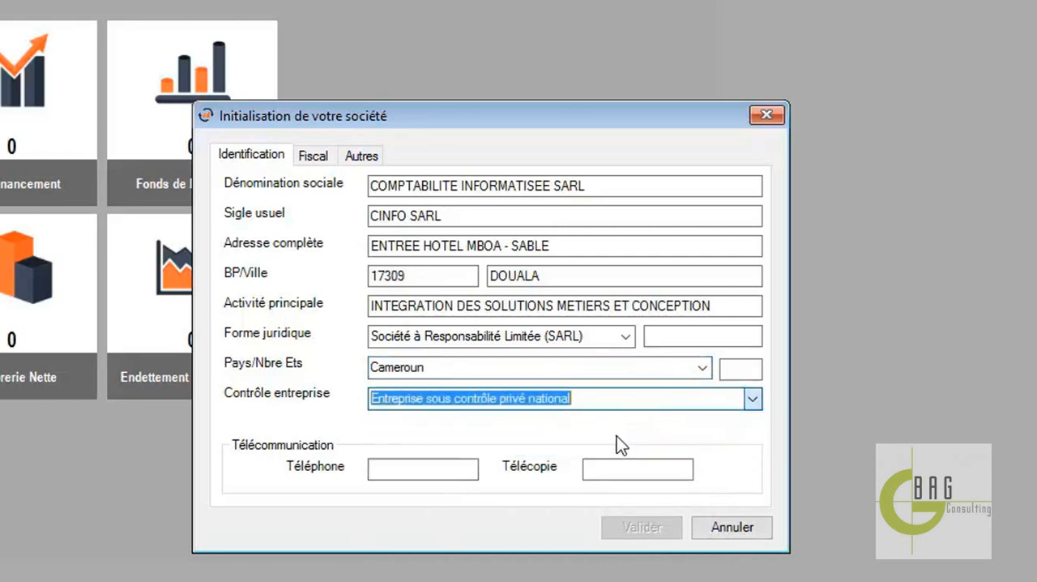
Fill in the Téléphone field under Télécommunication with the company's phone number
left_click(414, 462)
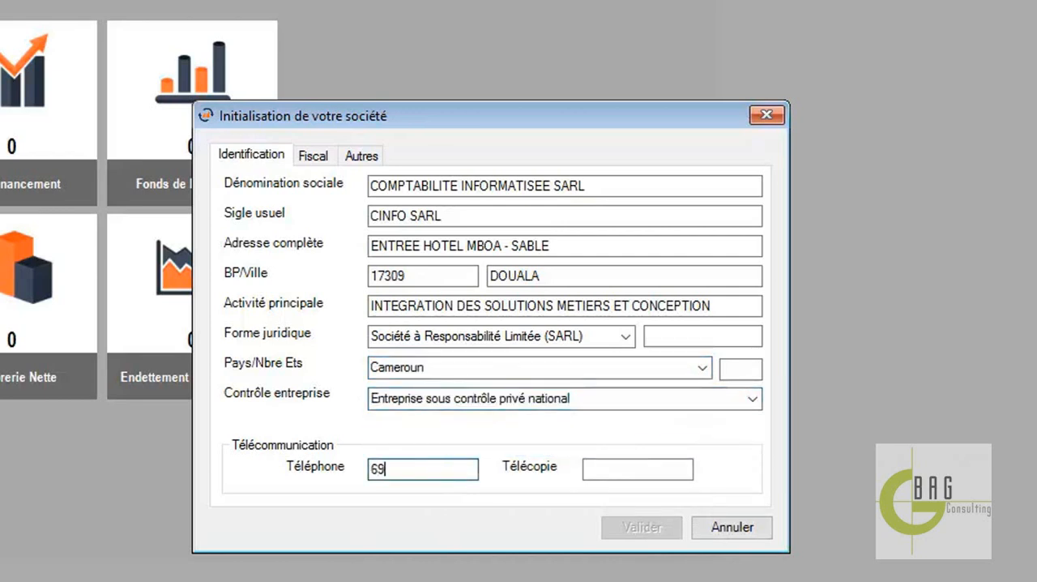
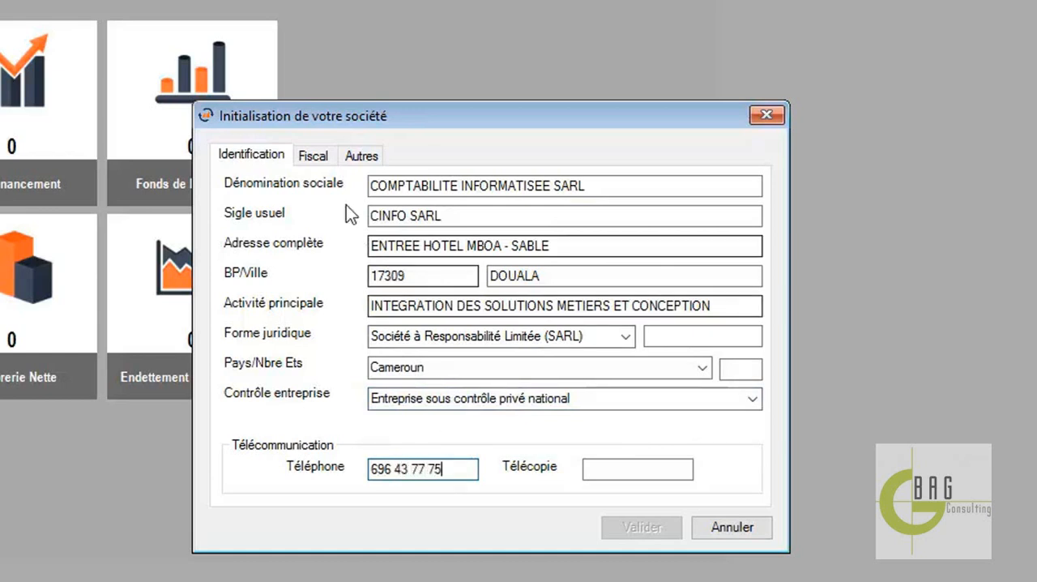
Set the company's Régime fiscal to Réel simplifié in the fiscal details, leaving the tax identification number empty
left_click(320, 156)
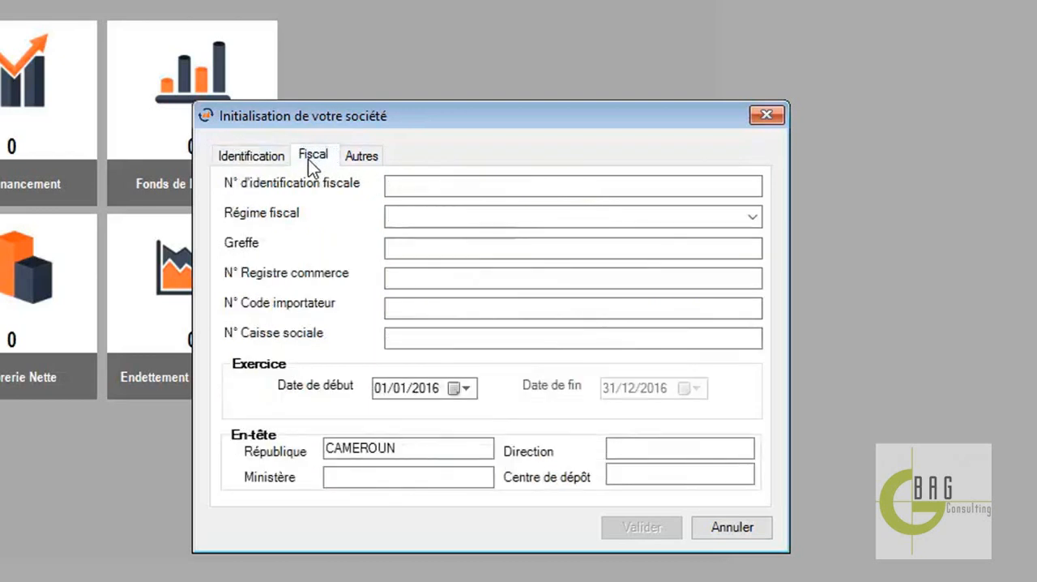
left_click(715, 186)
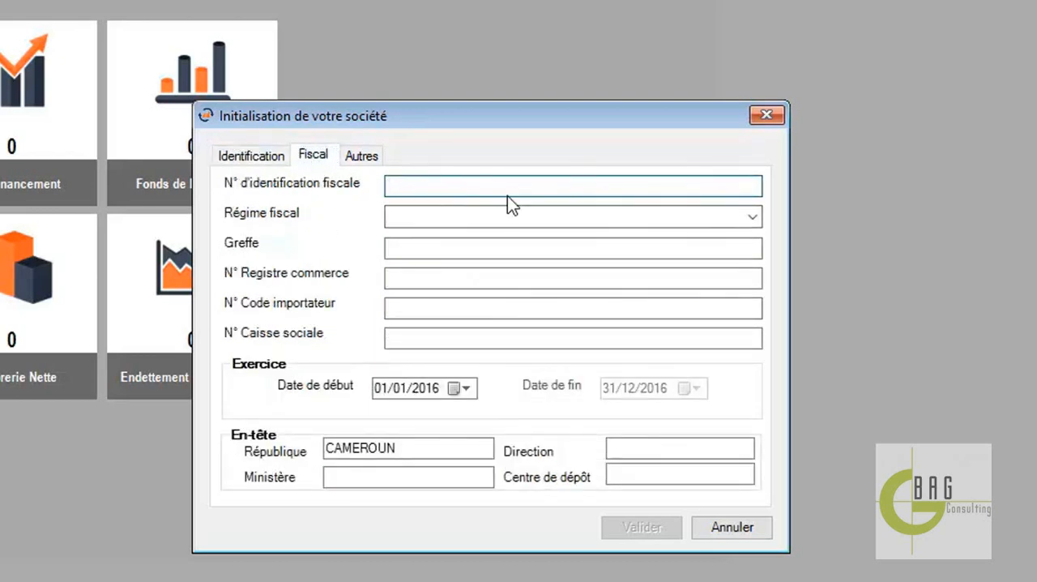
left_click(753, 217)
left_click(477, 252)
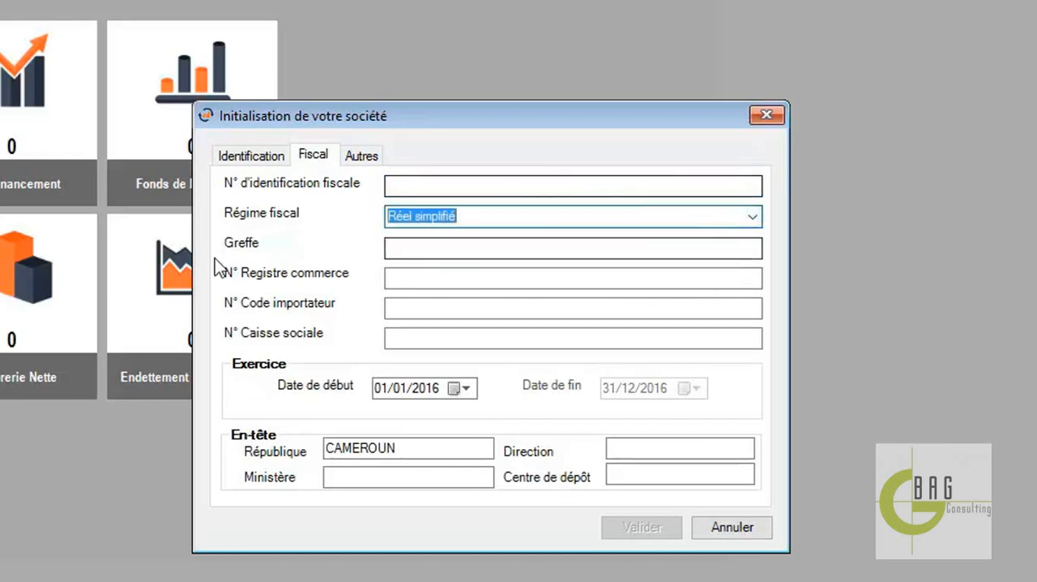
Fill in N° Registre commerce with the company's trade register number, leaving Greffe empty
left_click(444, 243)
left_click(451, 279)
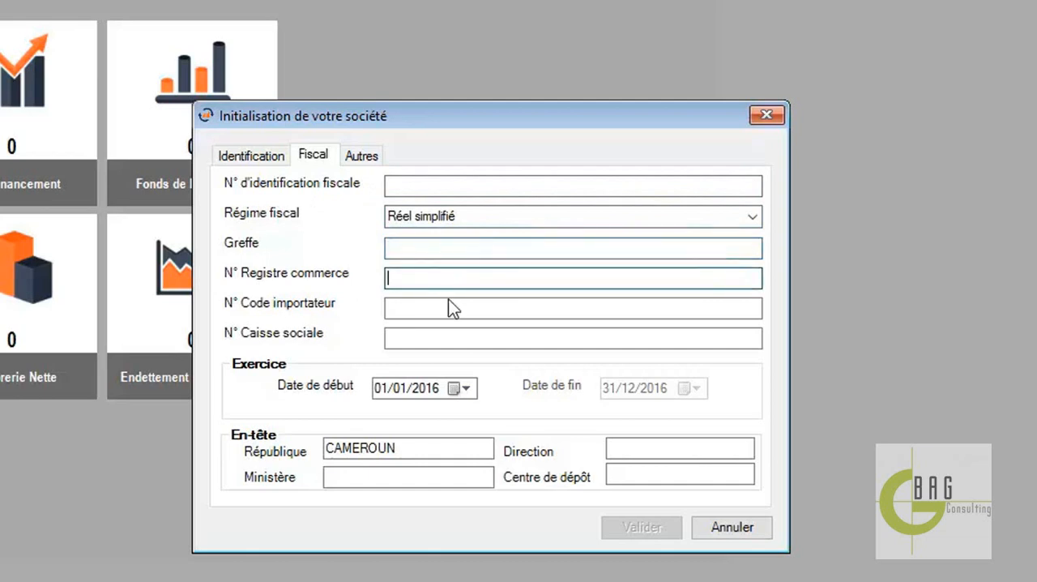
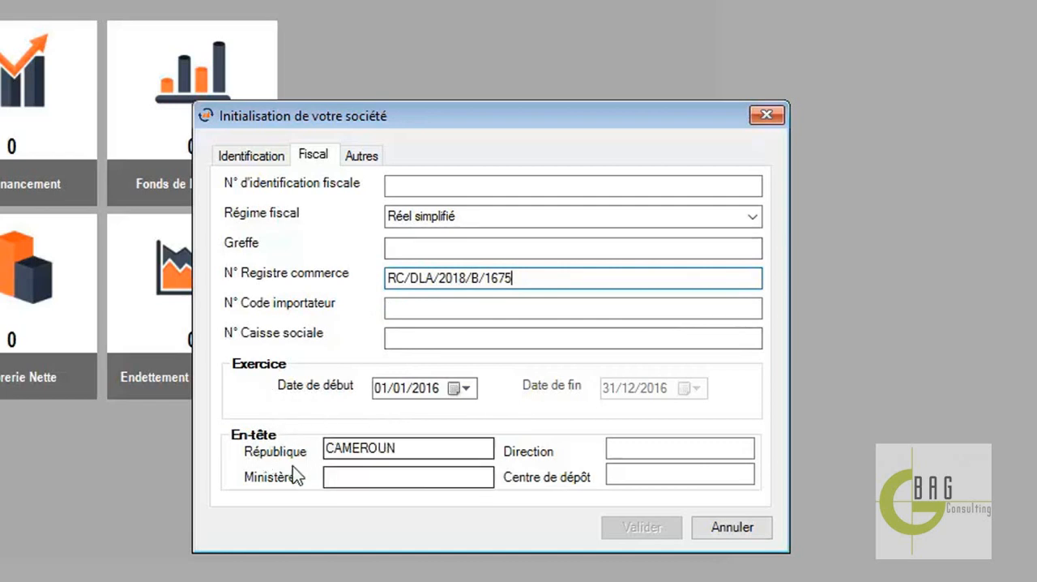
Review the identification details, and set the Ministère in the fiscal En-tête section to FINANCES
left_click(272, 155)
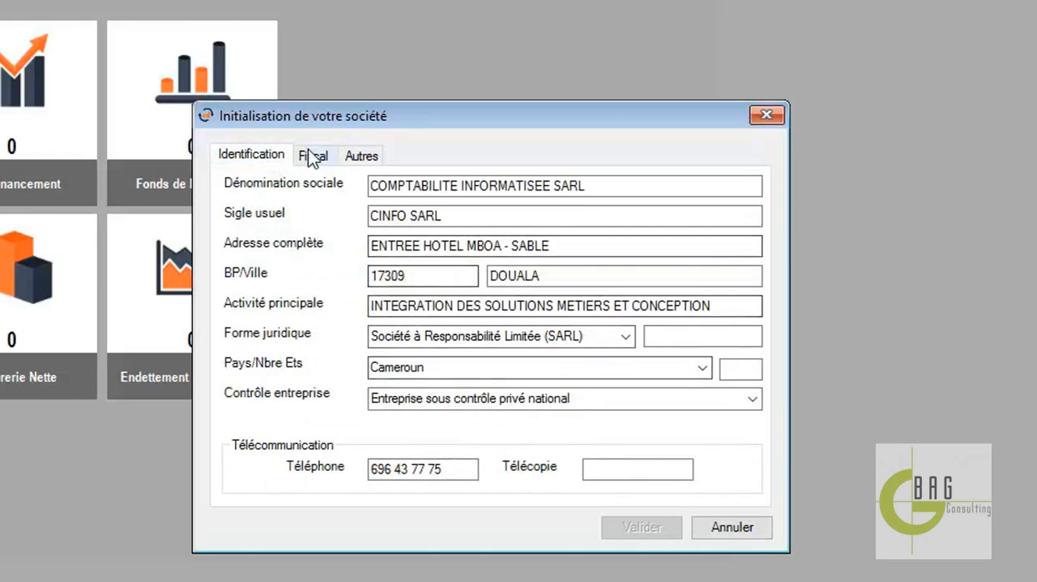
left_click(312, 156)
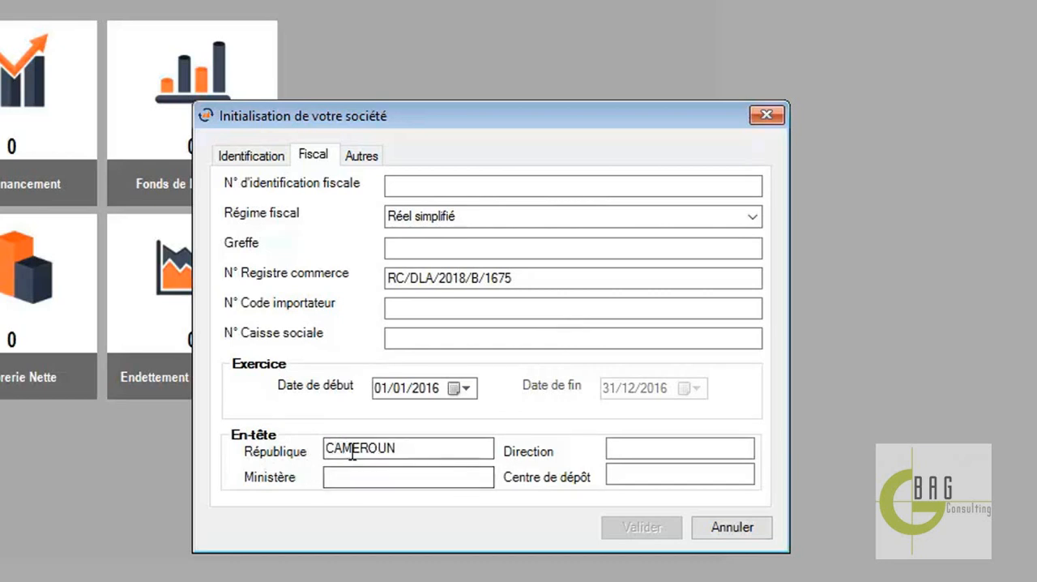
left_click(365, 483)
type("FINANCES")
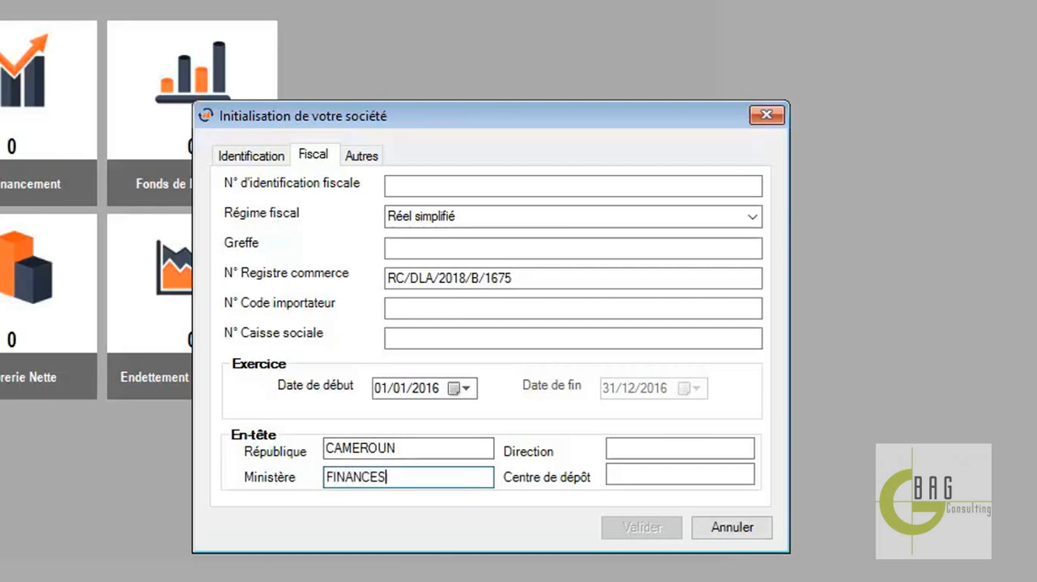
Set the Direction in the En-tête section to GENERALE DES IMPOTS
left_click(662, 449)
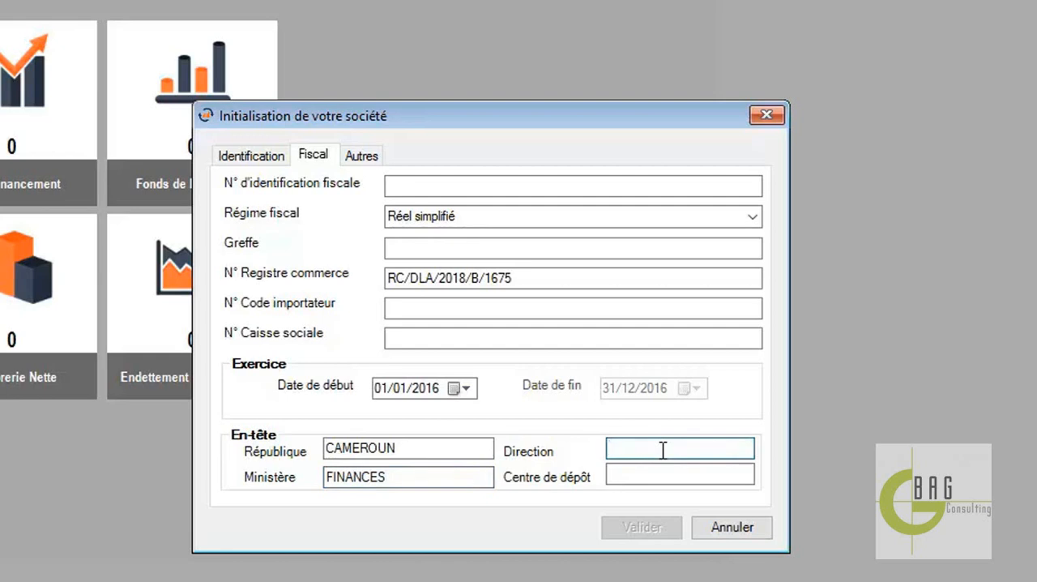
type("GENERALE DES IMPOTS")
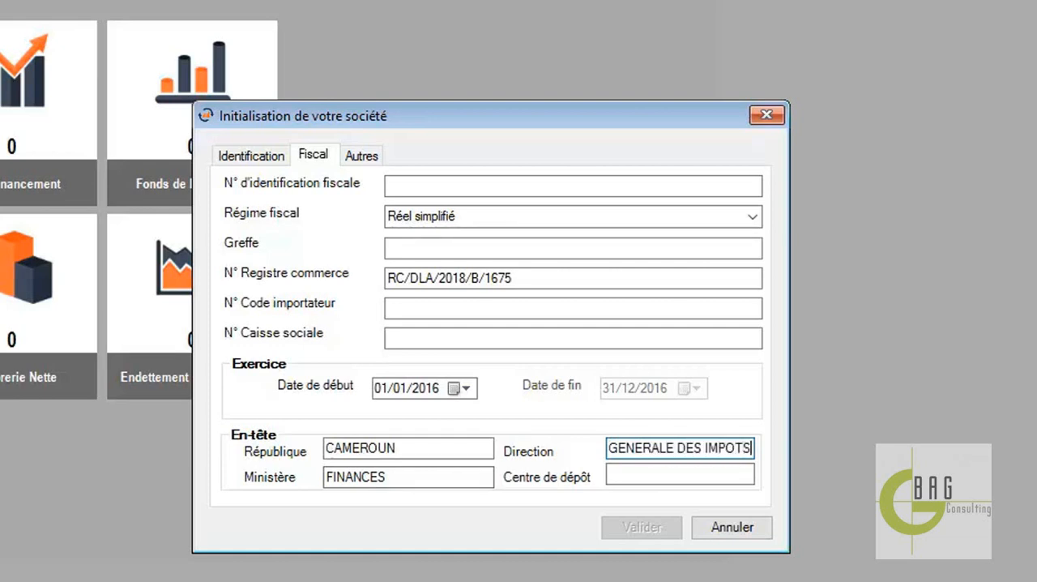
Set the Centre de dépôt in the fiscal En-tête section to CDI 13
left_click(642, 477)
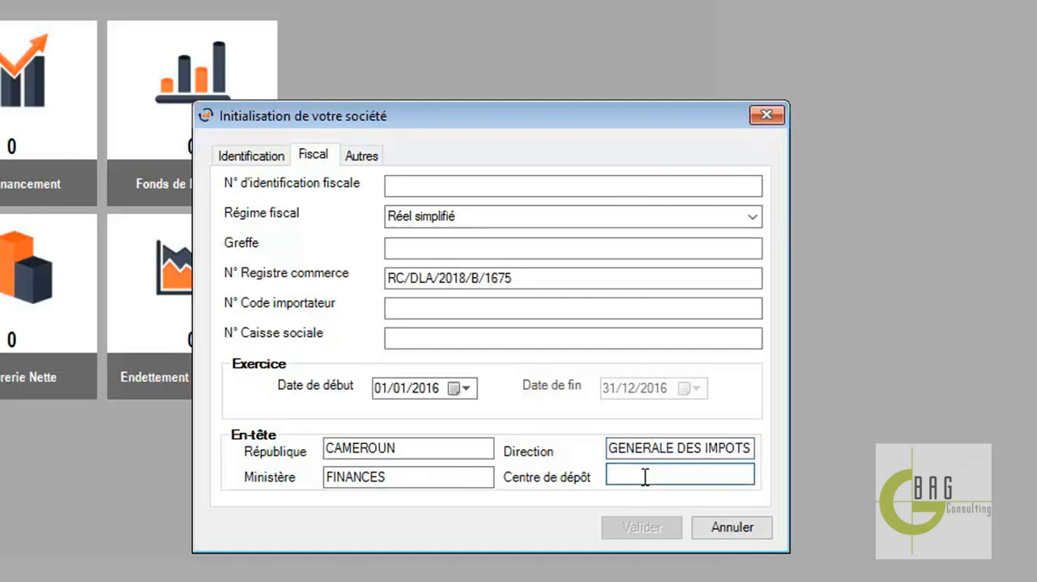
type("CDI 13")
Set the Exercice period to start on 01/01/2018 and end on 31/12/2018
left_click(421, 388)
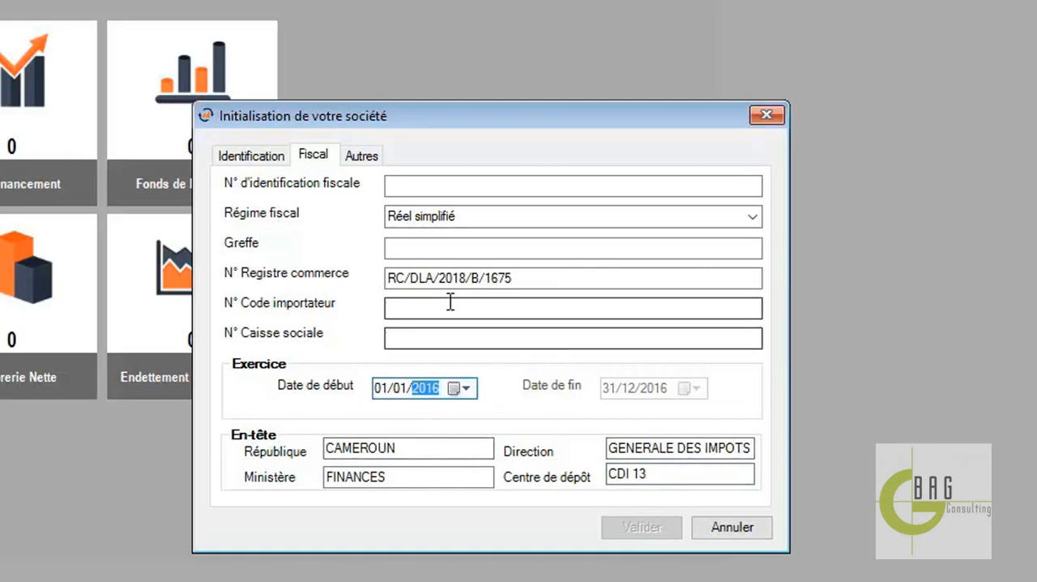
type("201")
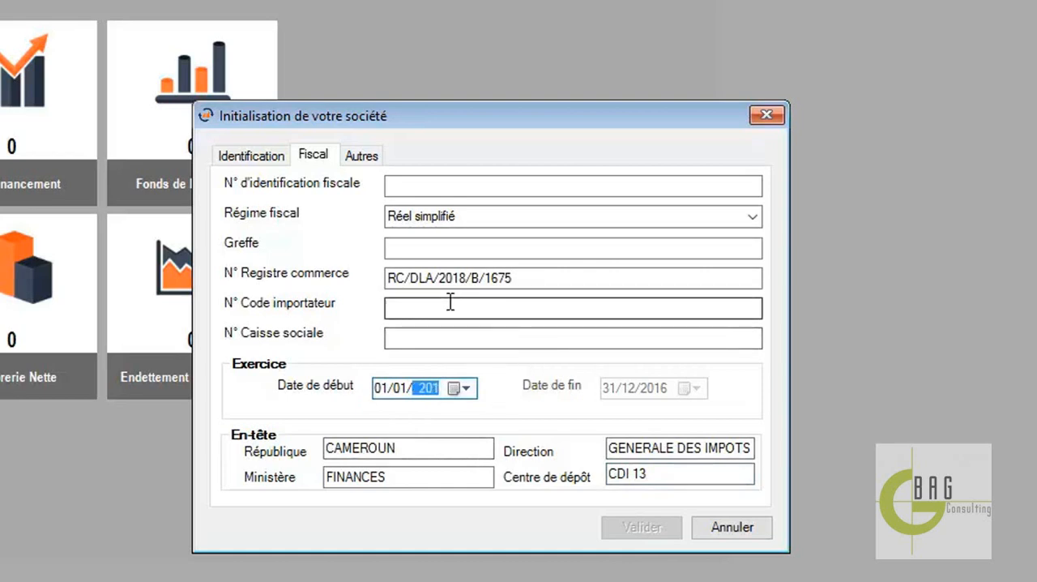
type("8")
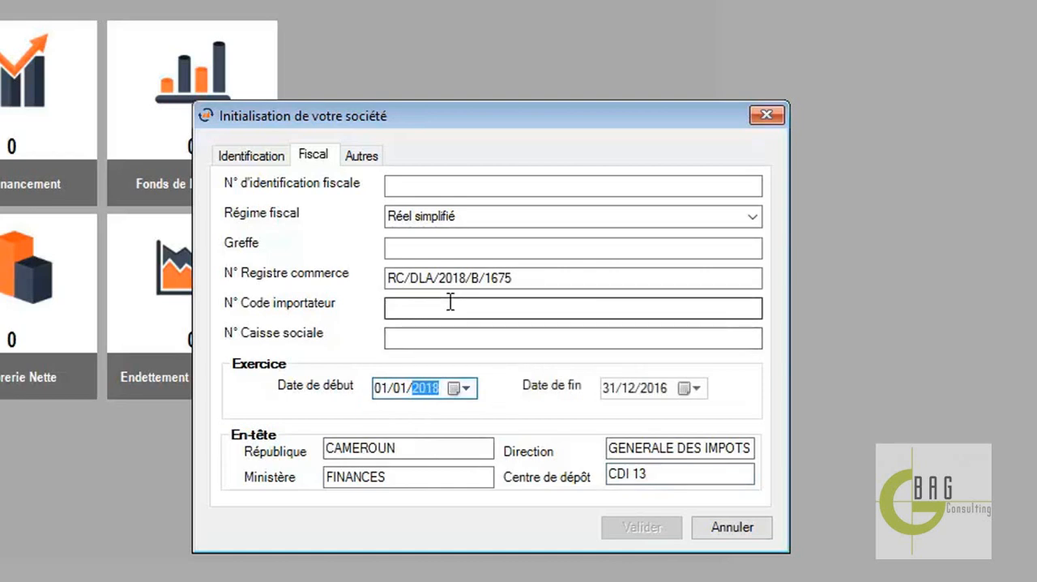
left_click(651, 388)
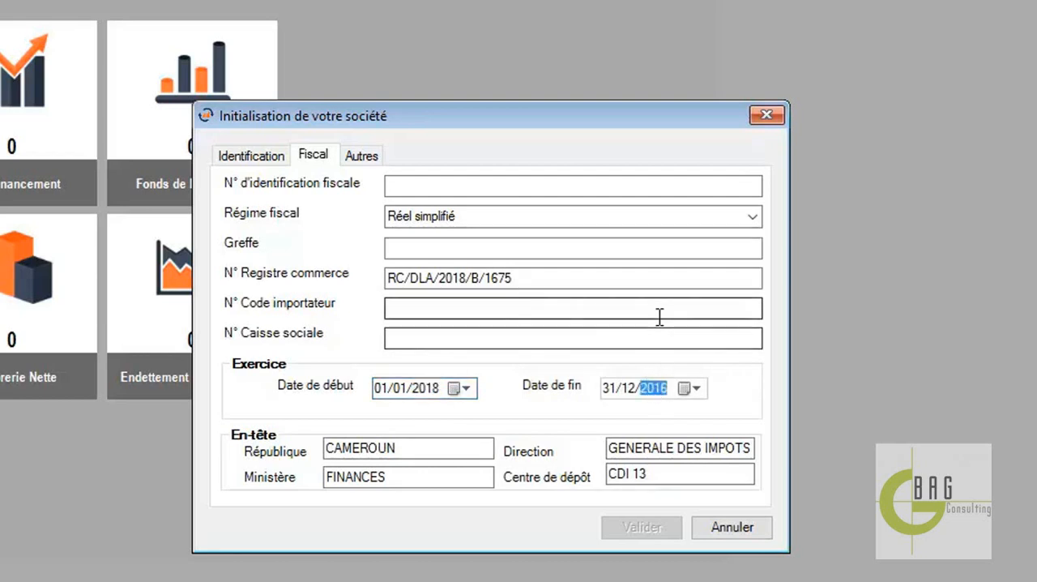
type("2018")
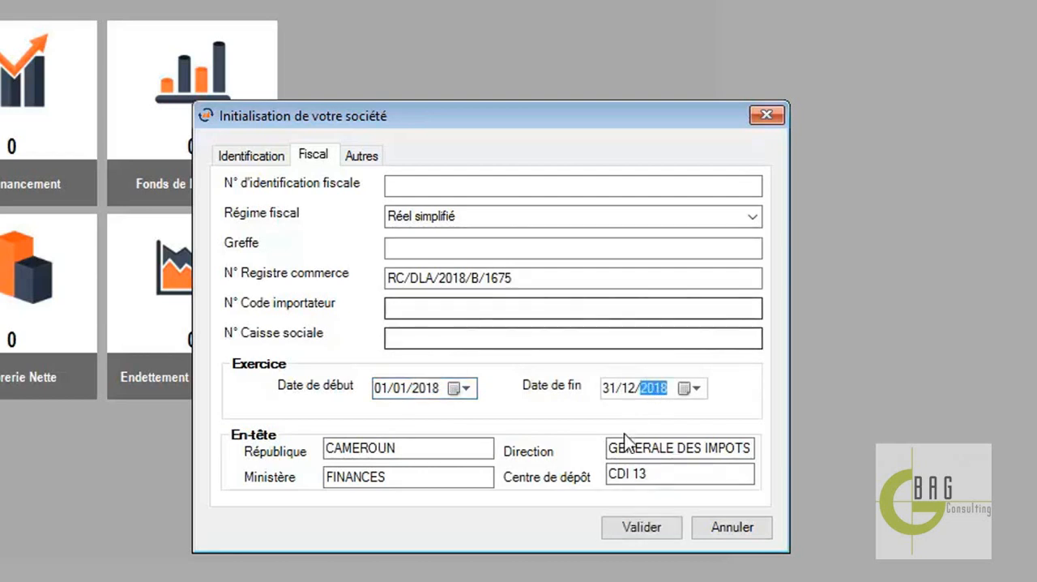
Review the Autres details and bank domiciliations, leaving them empty, and validate the company's initialization
left_click(361, 156)
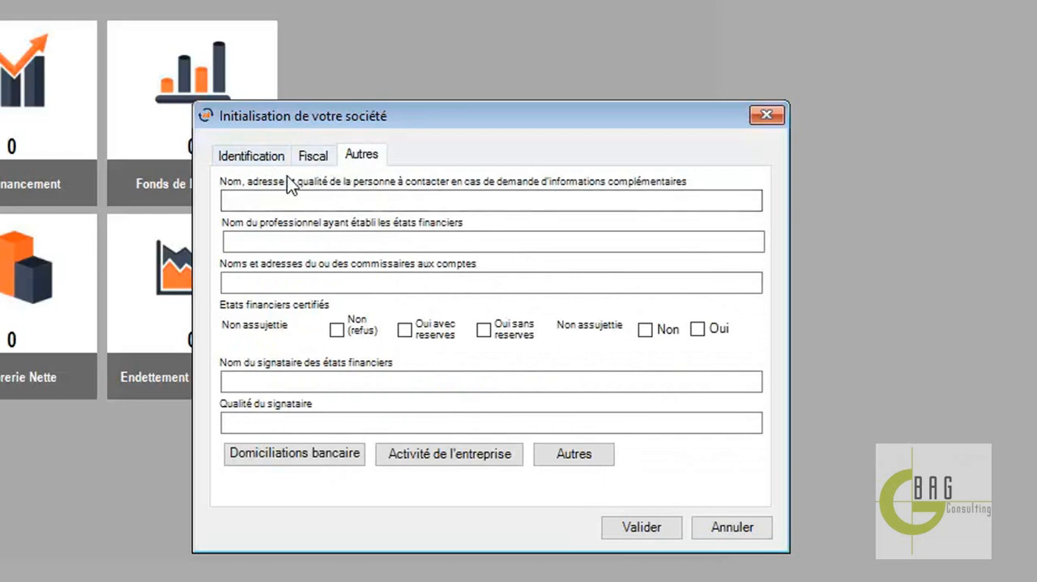
left_click(270, 202)
left_click(273, 240)
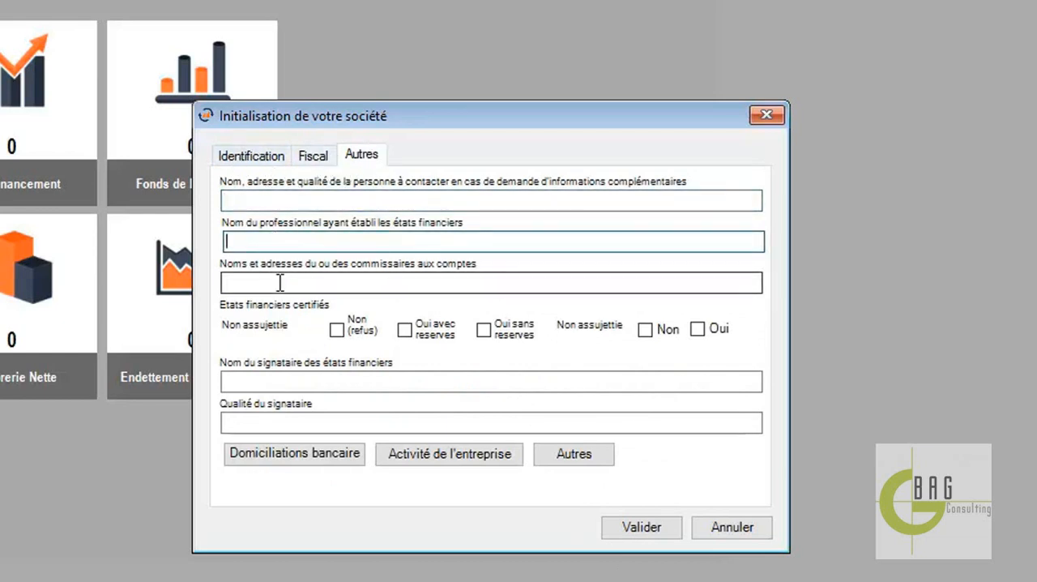
left_click(303, 381)
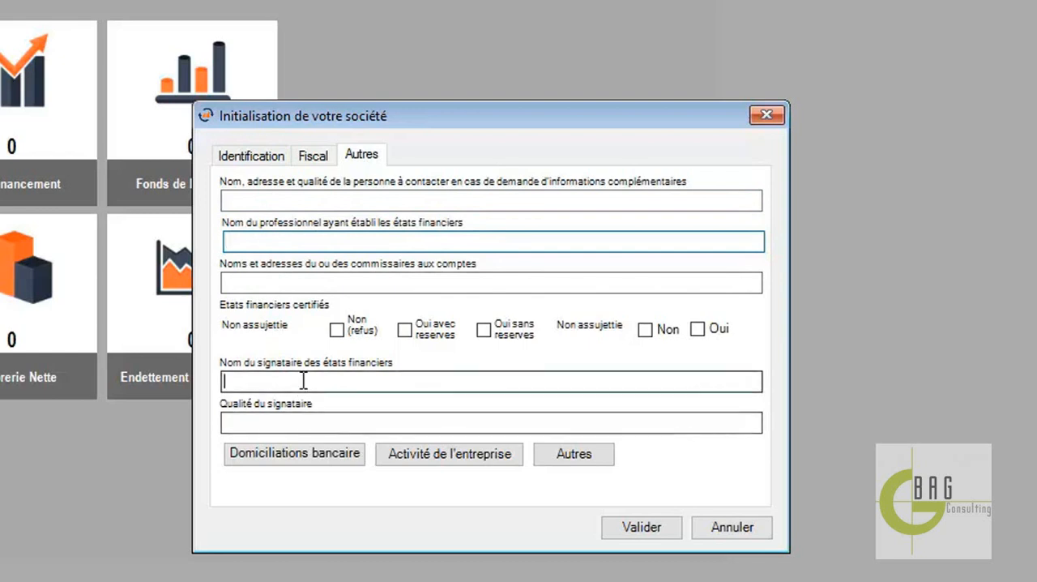
left_click(297, 417)
left_click(287, 456)
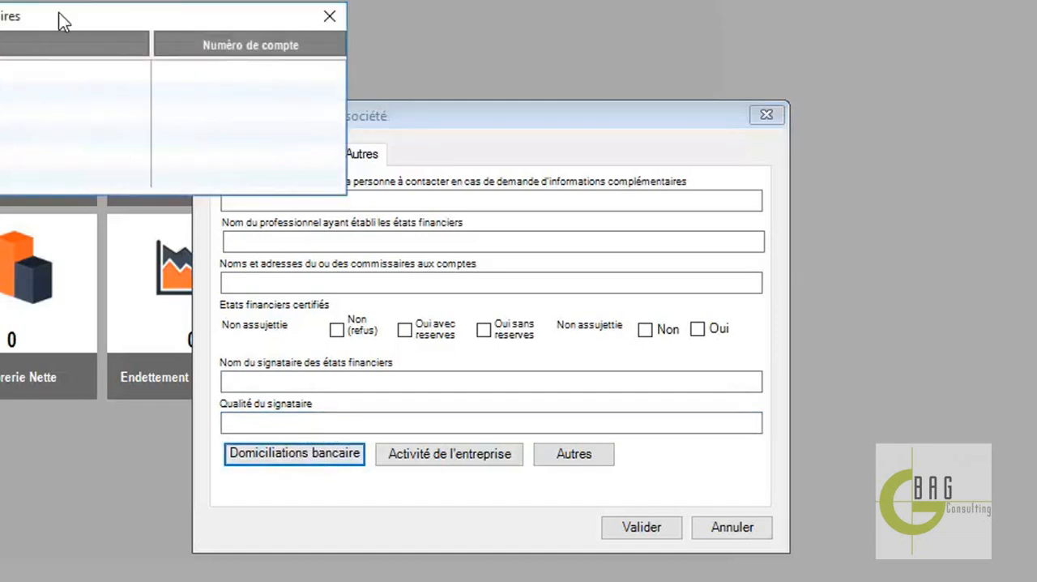
left_click(330, 16)
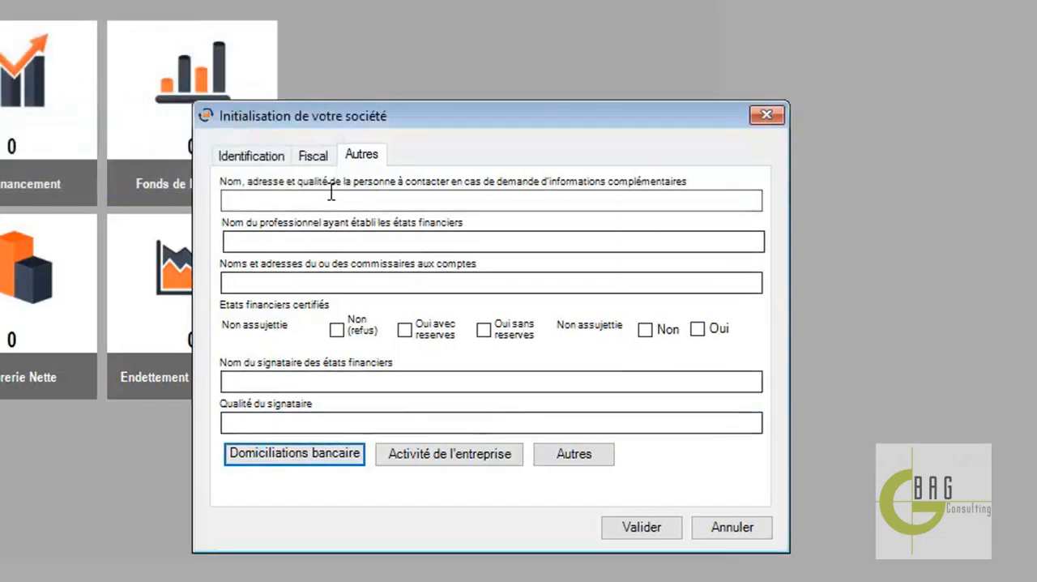
left_click(314, 154)
left_click(643, 526)
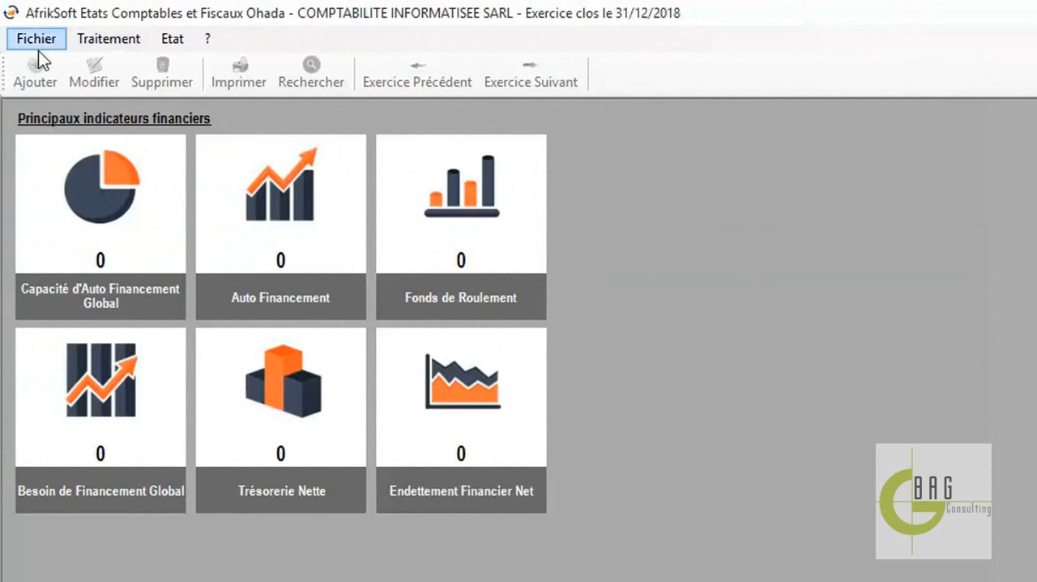
Reopen the saved company record, review its fiscal and identification details, and validate it
left_click(43, 40)
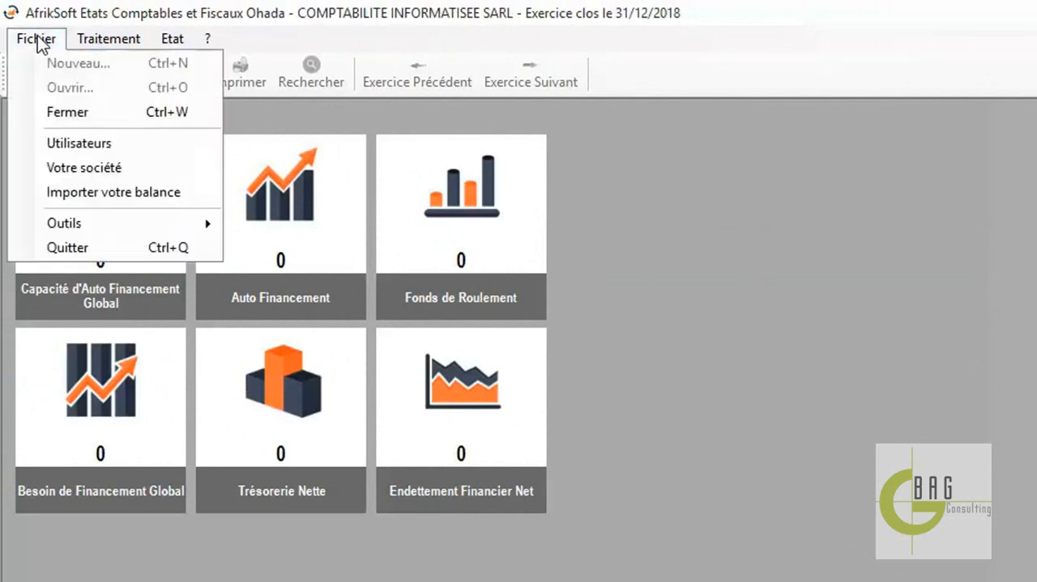
left_click(81, 168)
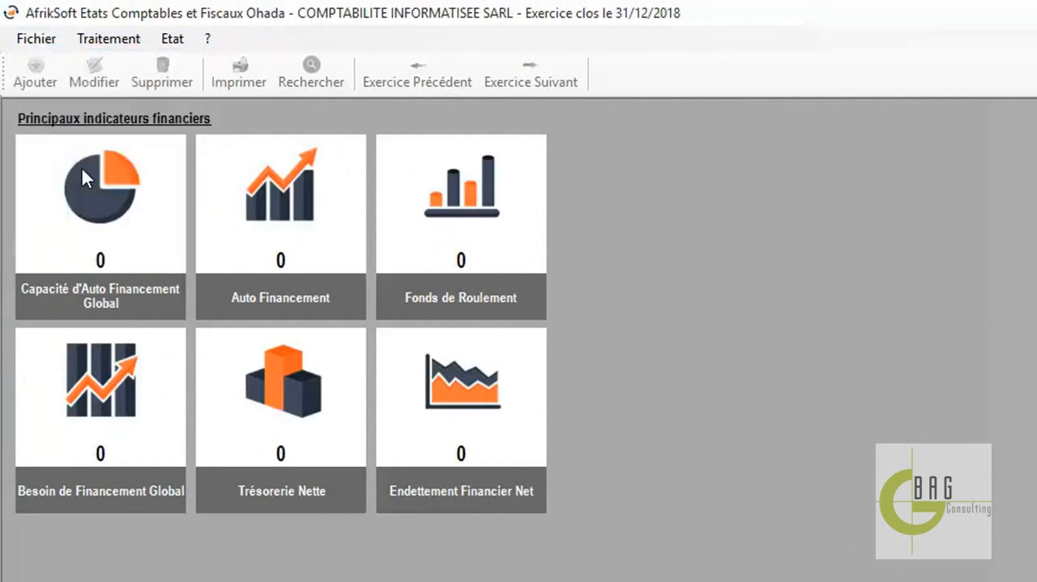
left_click_drag(311, 115, 572, 152)
left_click(389, 194)
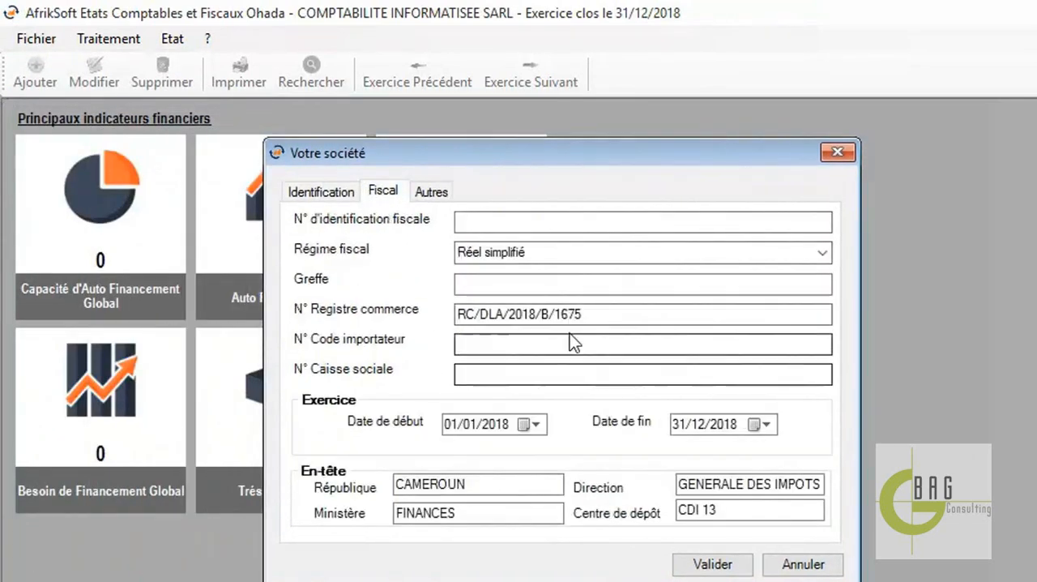
left_click(306, 195)
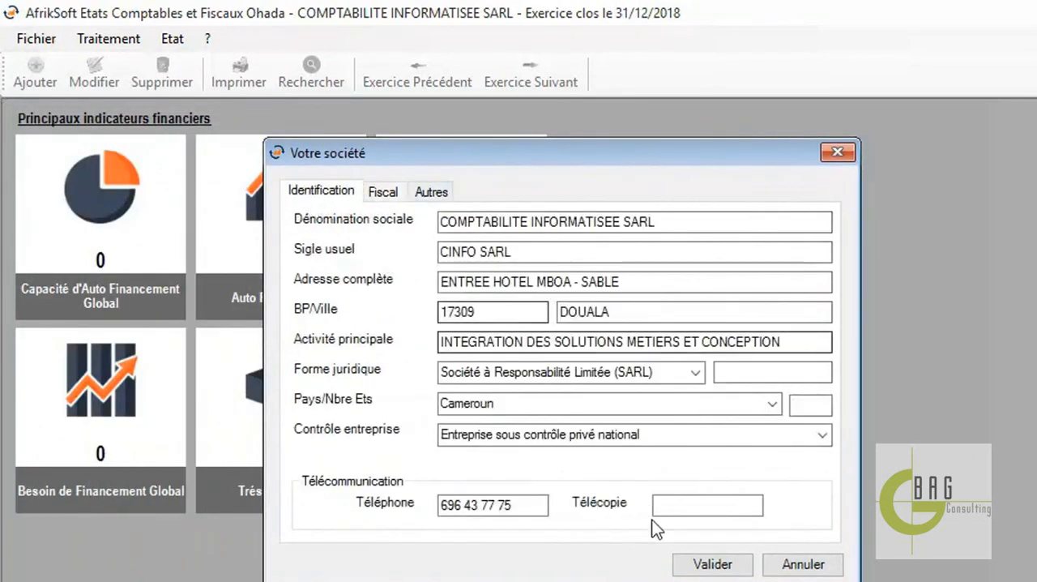
left_click(719, 562)
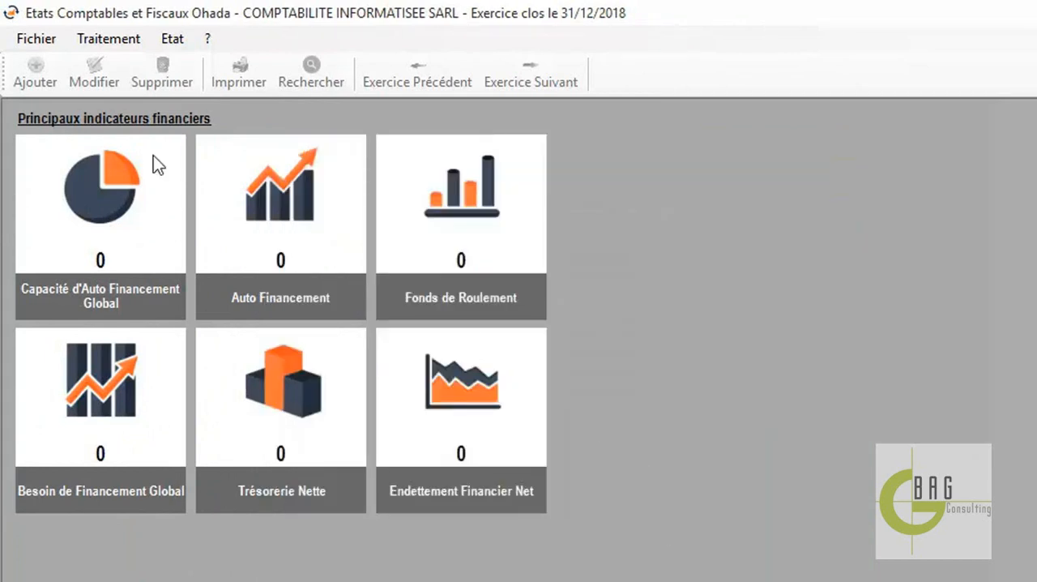
Add a new user to the company file, entering the user's login and password
left_click(34, 39)
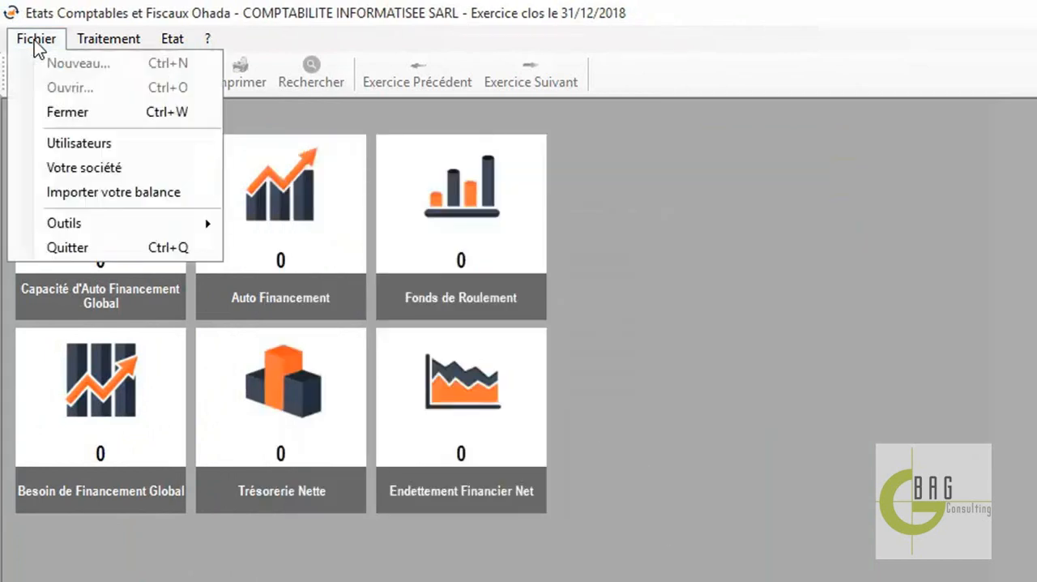
left_click(87, 146)
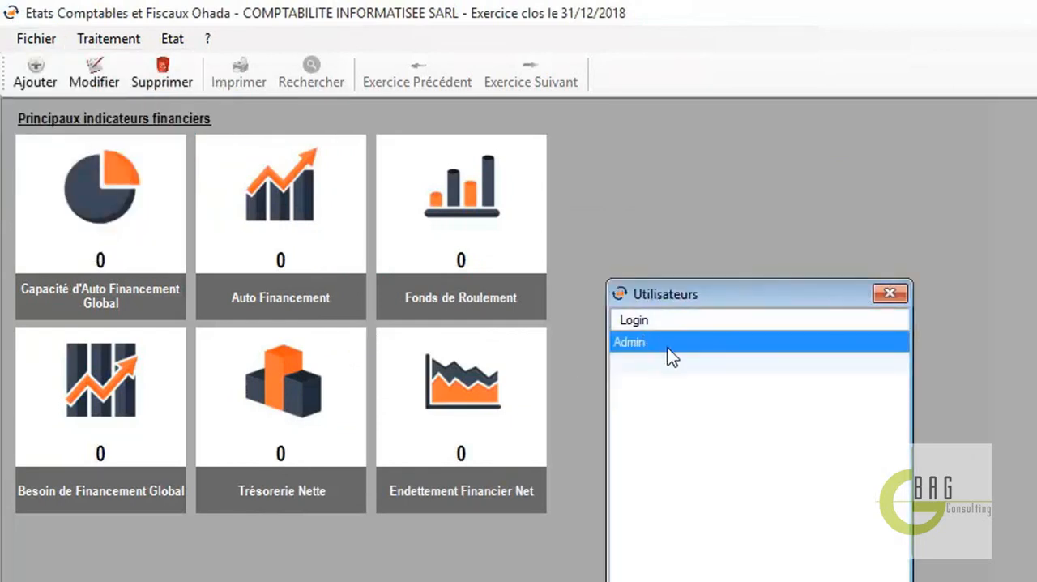
left_click(38, 67)
left_click_drag(756, 360, 767, 316)
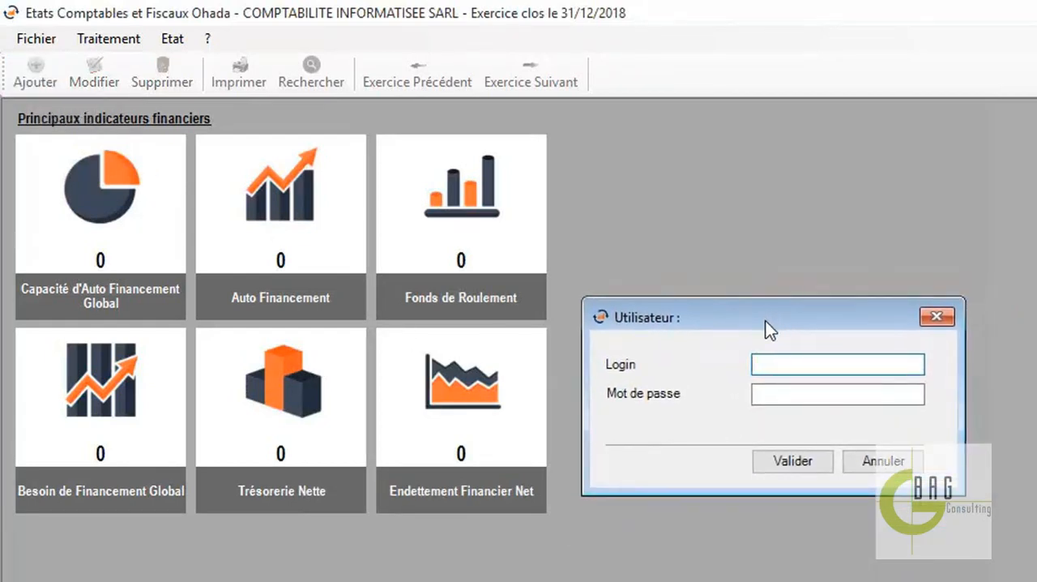
type("c")
left_click(780, 394)
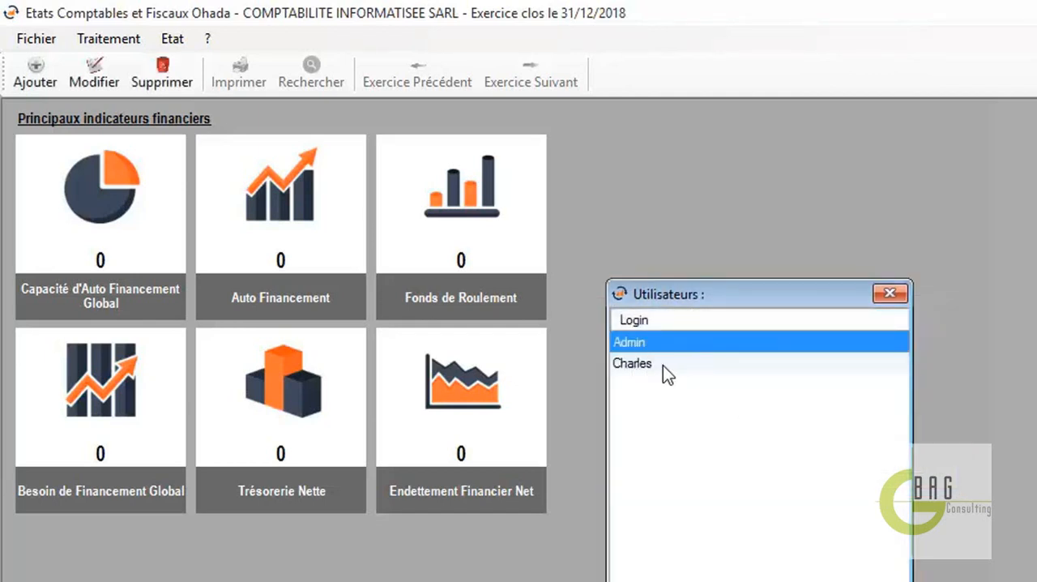
Select the new user in the users list, exit the list, and close the current company file
left_click(649, 365)
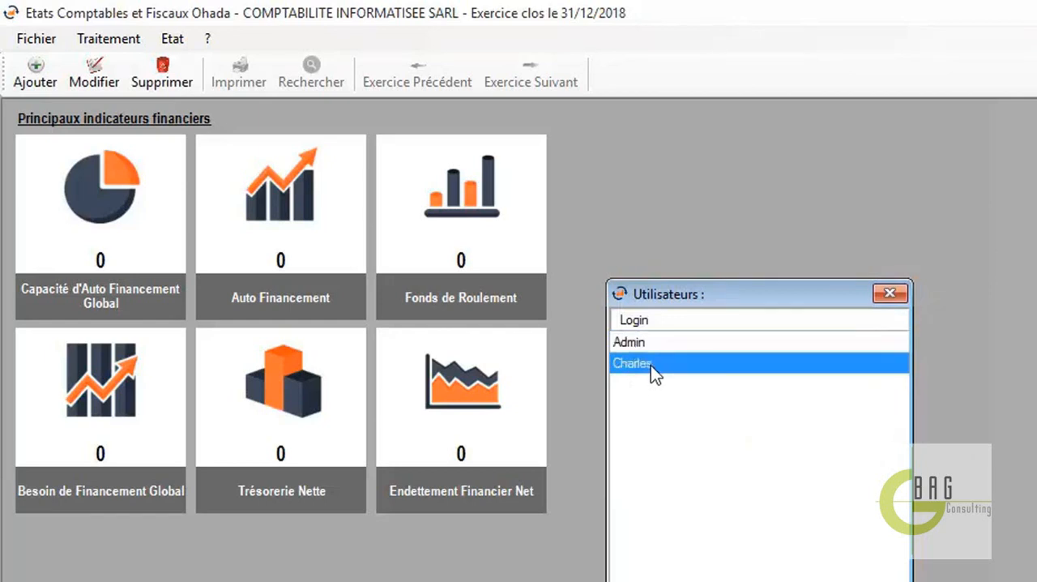
left_click(889, 294)
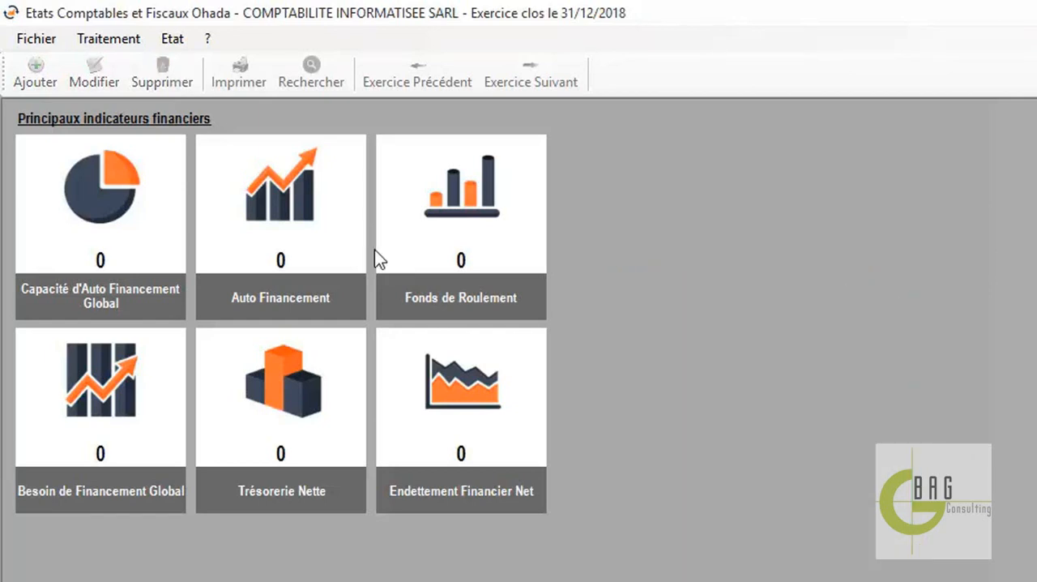
left_click(37, 40)
left_click(90, 109)
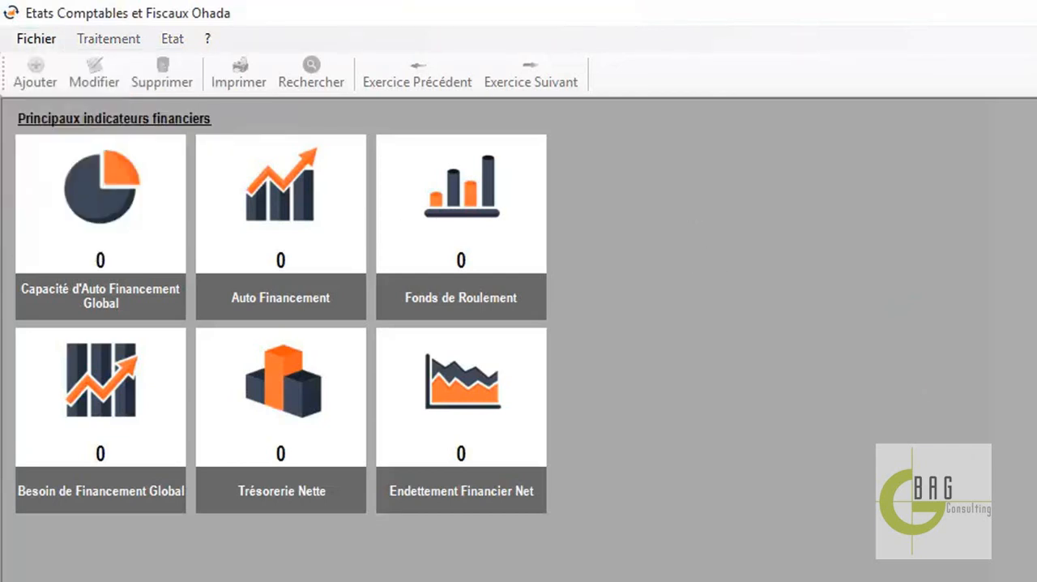
Locate the Cinfo.ecfo file on the desktop and open it in Etats Comptables et Fiscaux Ohada
key("super+d")
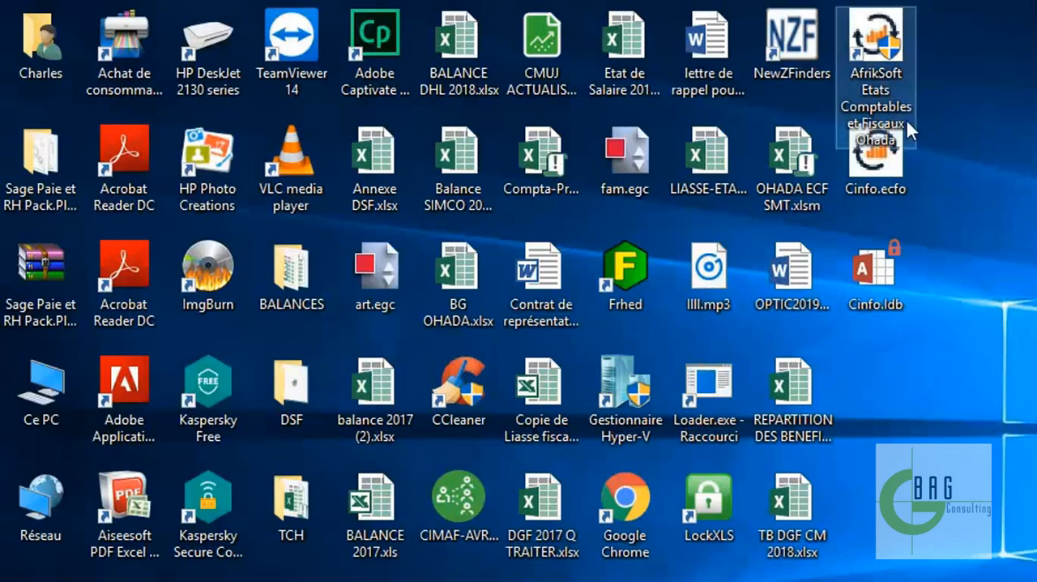
left_click(876, 155)
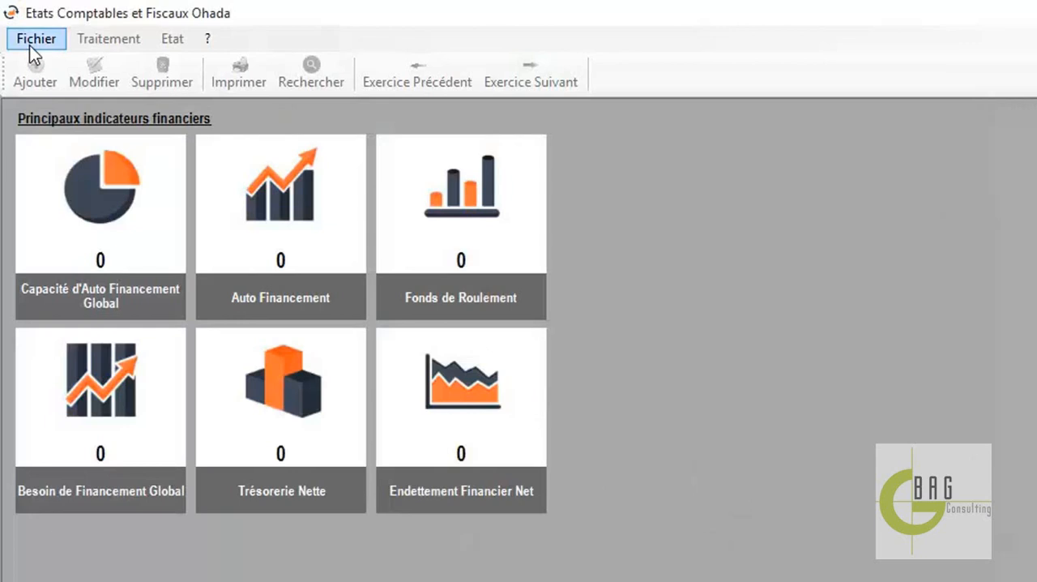
left_click(30, 46)
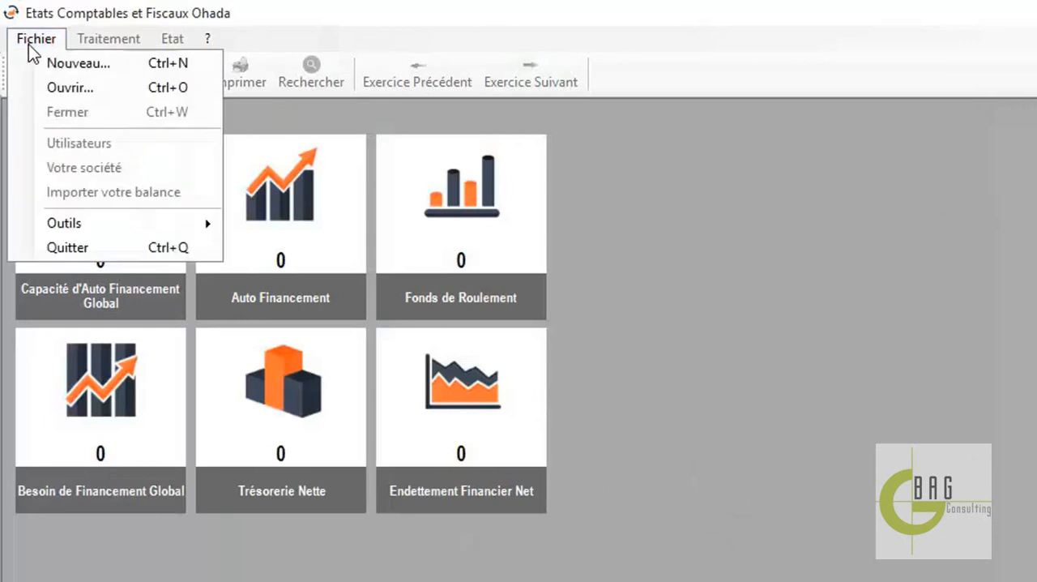
left_click(44, 89)
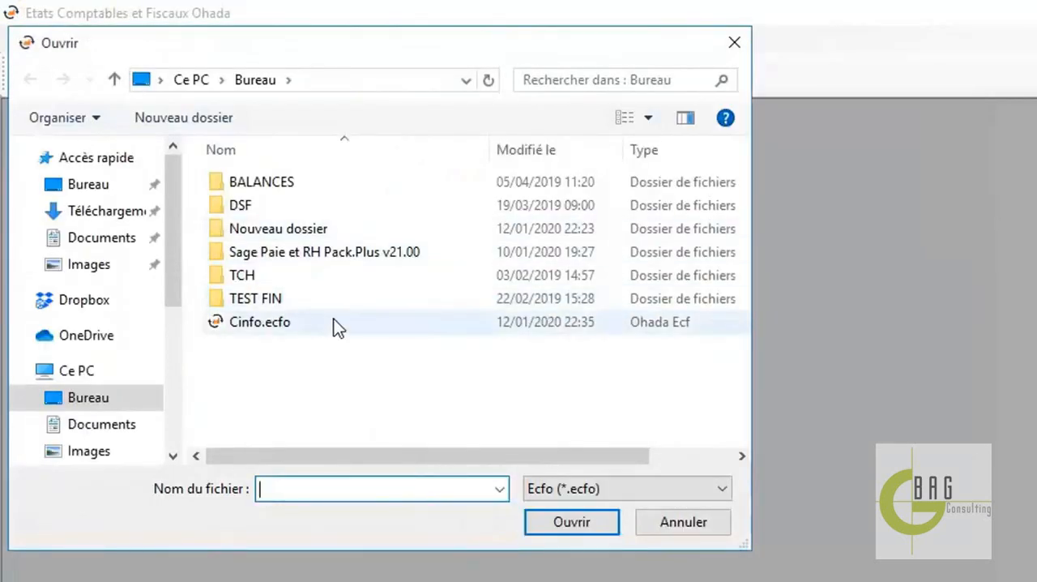
left_click(292, 324)
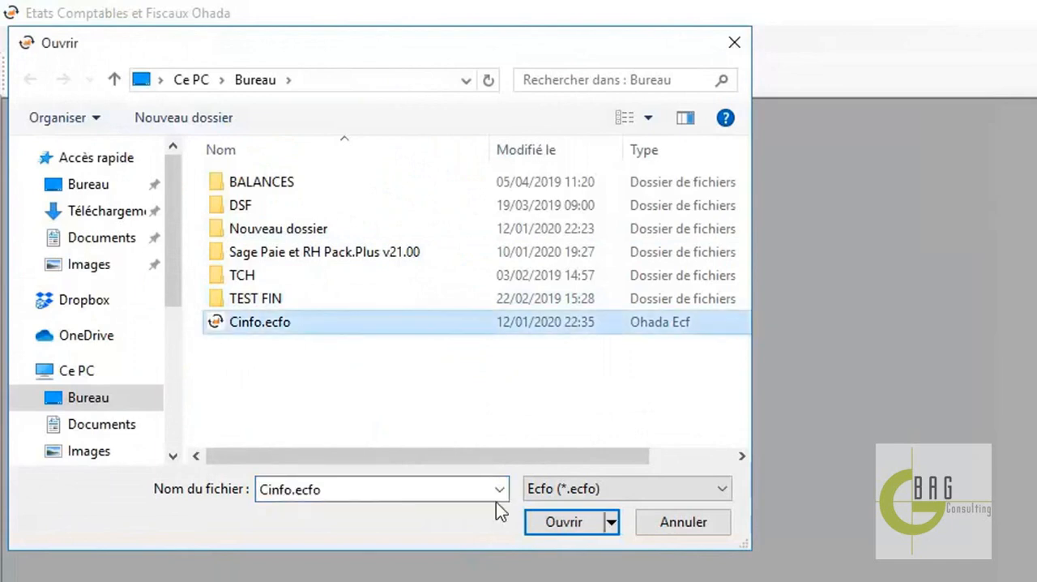
left_click(563, 523)
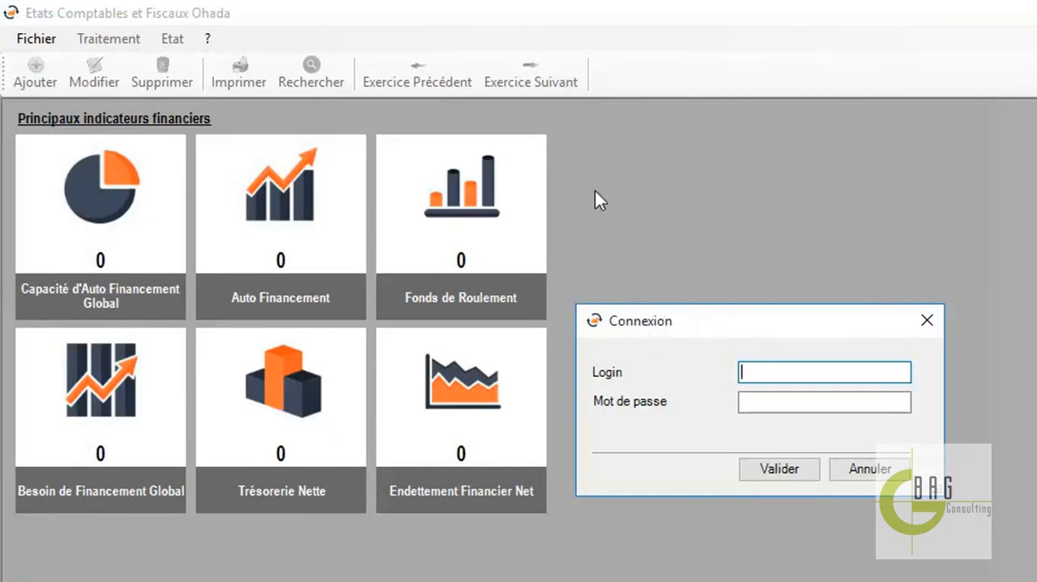
Try to log in to the Cinfo company file and return to the login form
left_click(548, 502)
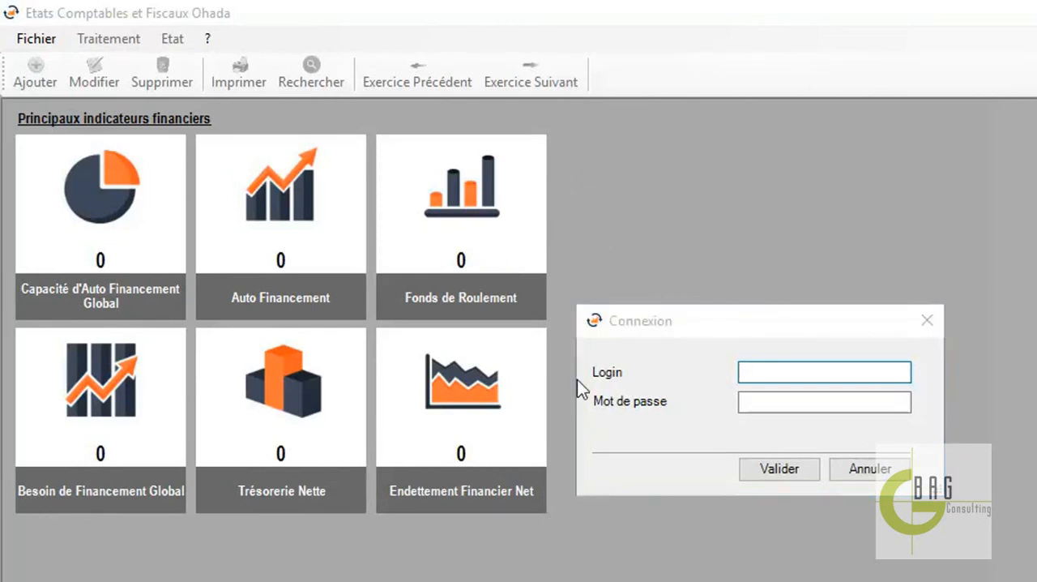
left_click(879, 562)
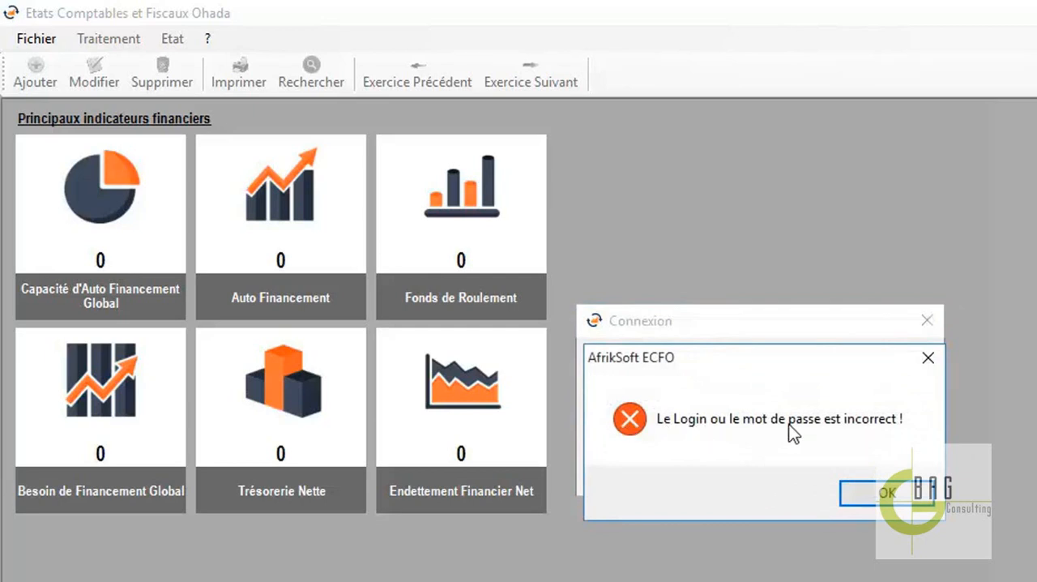
key("Return")
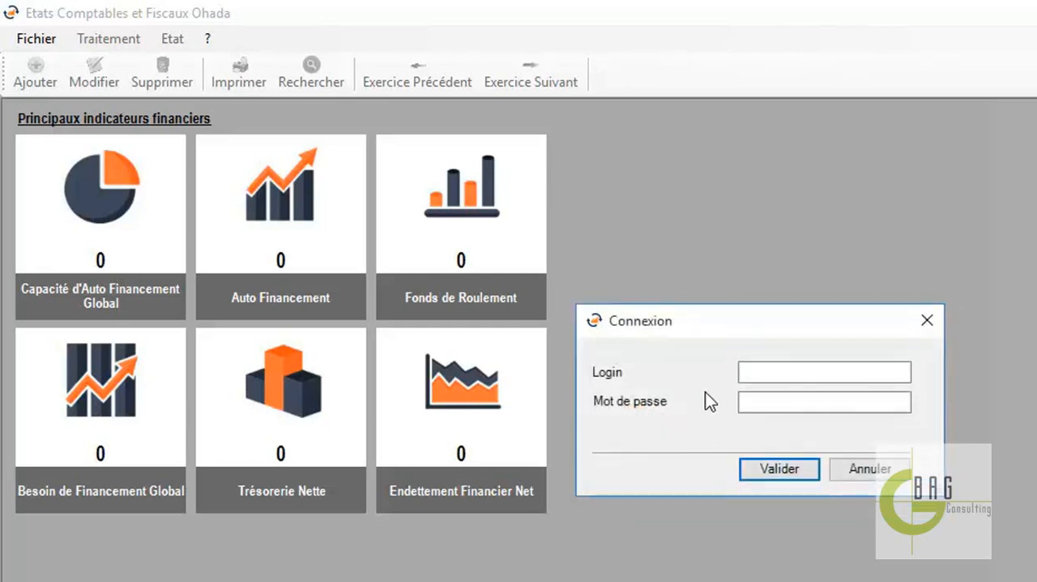
Log in to the company file by entering the new user's login and password
left_click(783, 375)
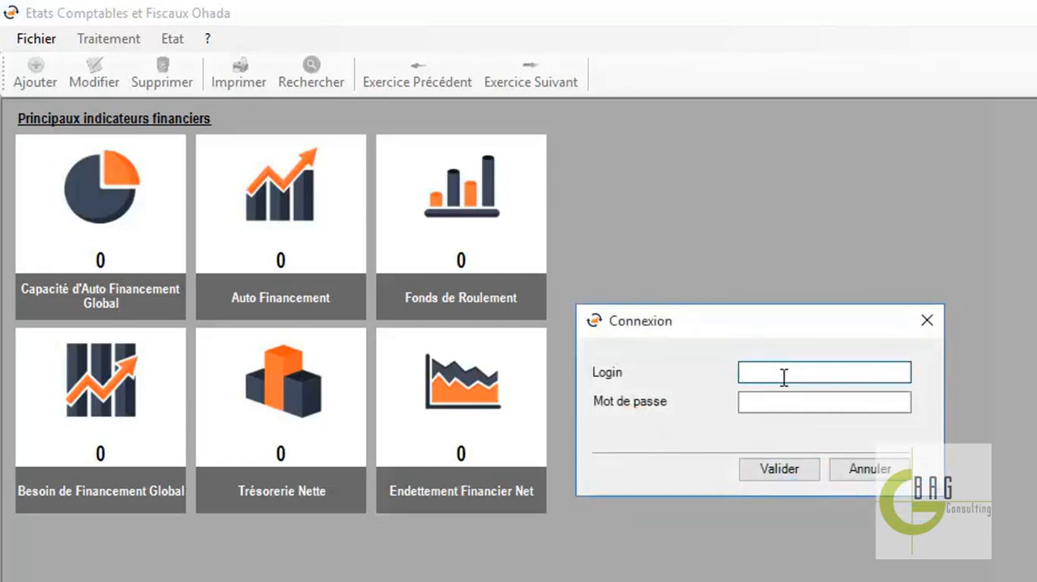
type("Charles")
left_click(772, 401)
type("**")
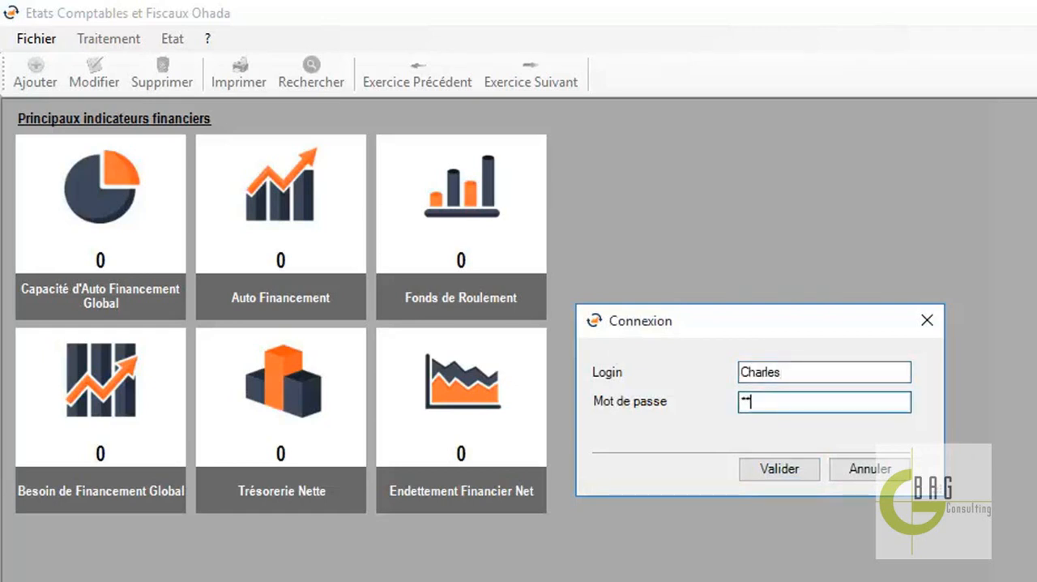
left_click(781, 469)
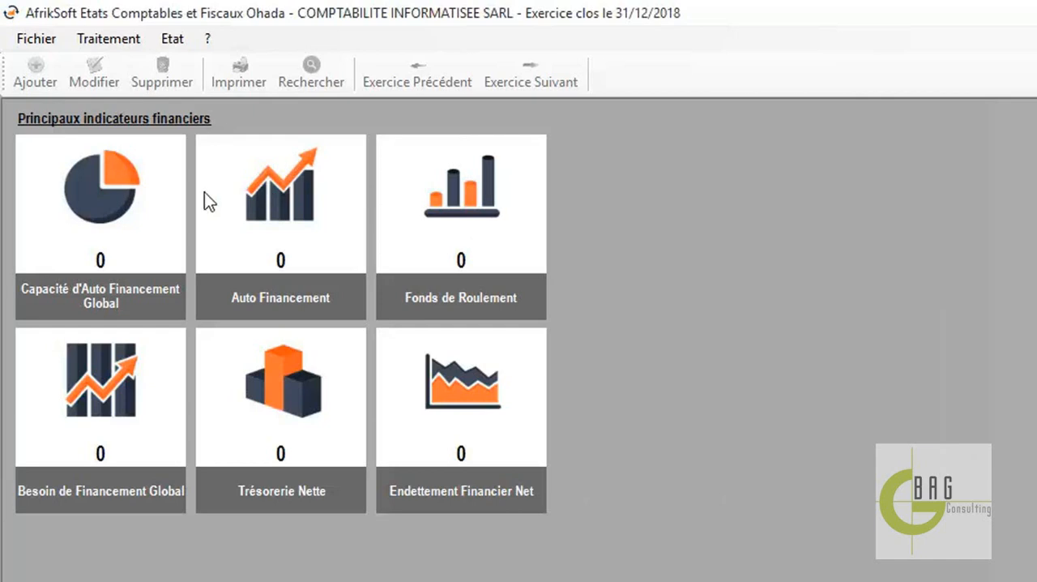
Import the company's balance from the Excel file 2018.xlsx in the desktop folder Nouveau dossier and acknowledge the import
left_click(35, 38)
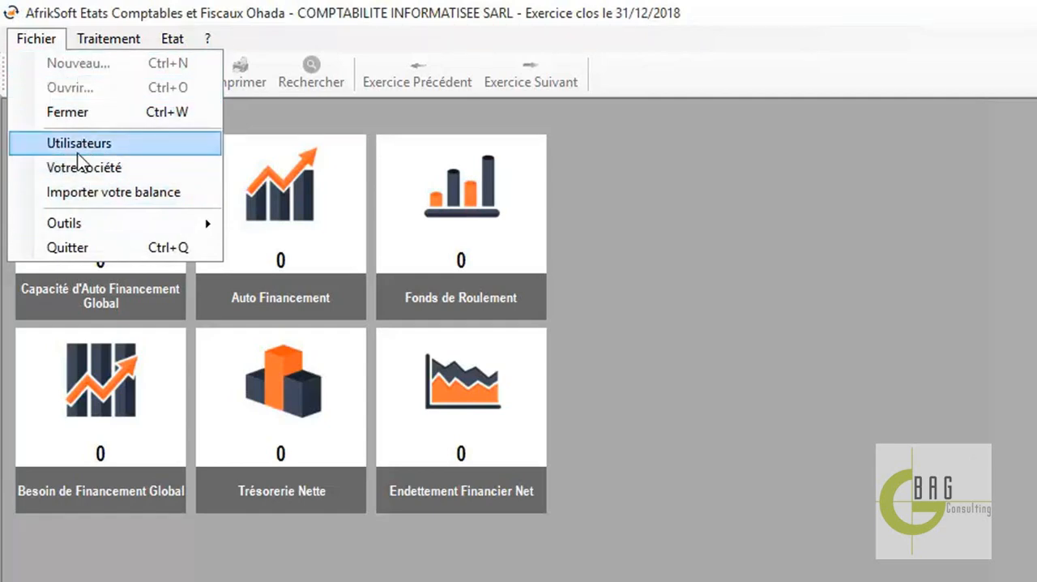
left_click(106, 193)
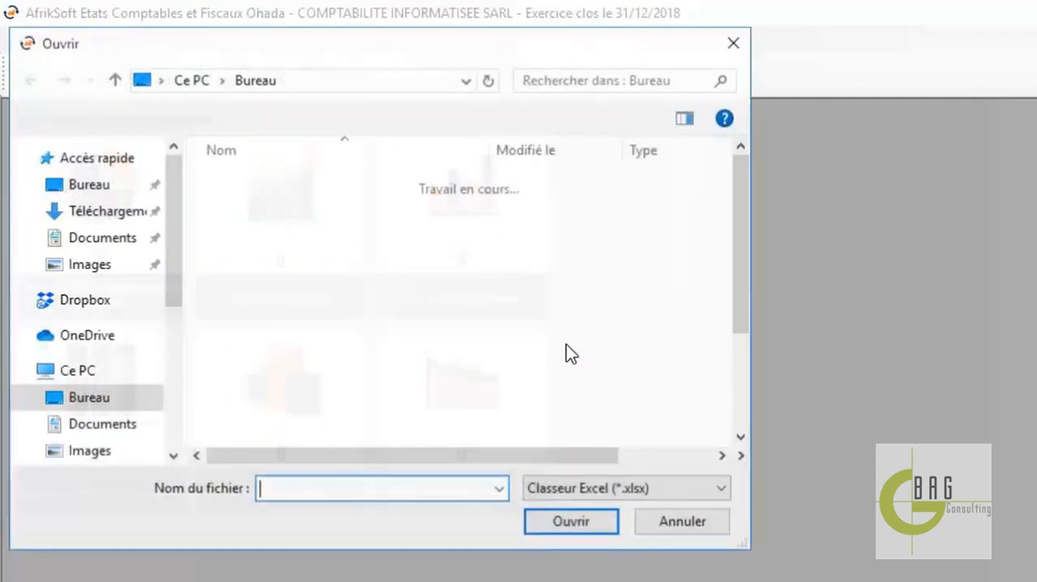
double_click(284, 228)
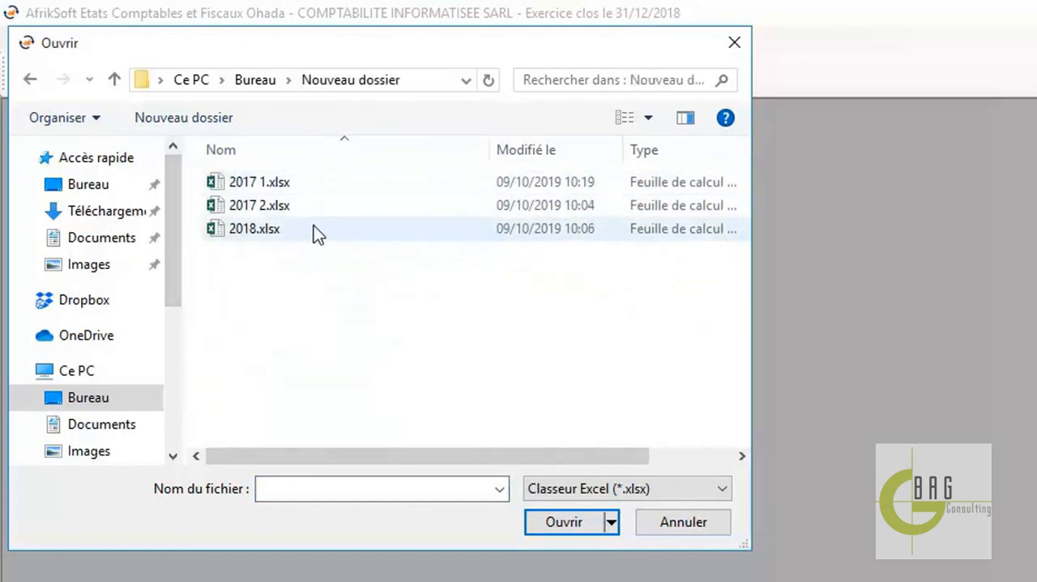
left_click(314, 227)
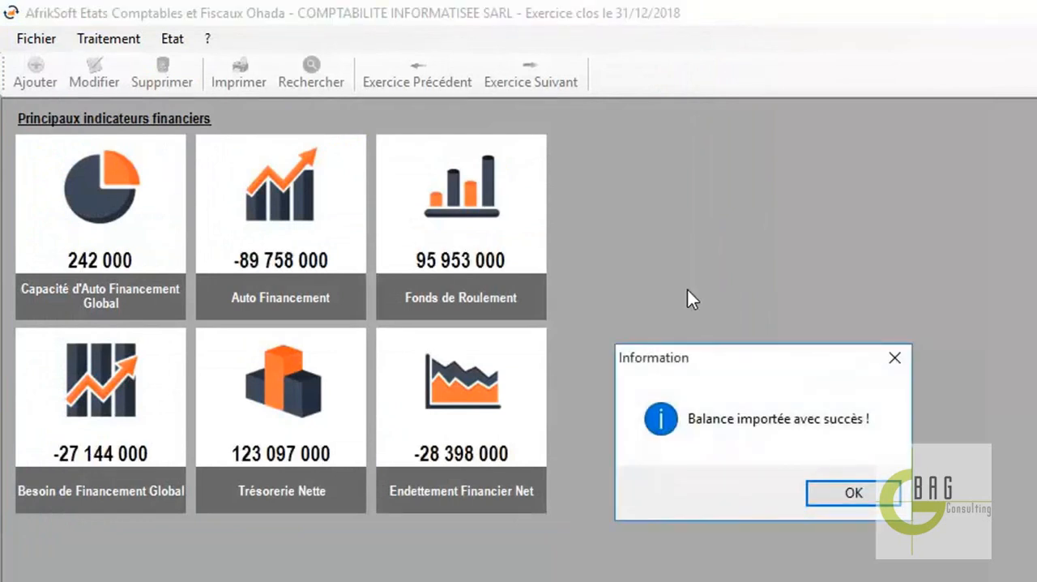
left_click(869, 496)
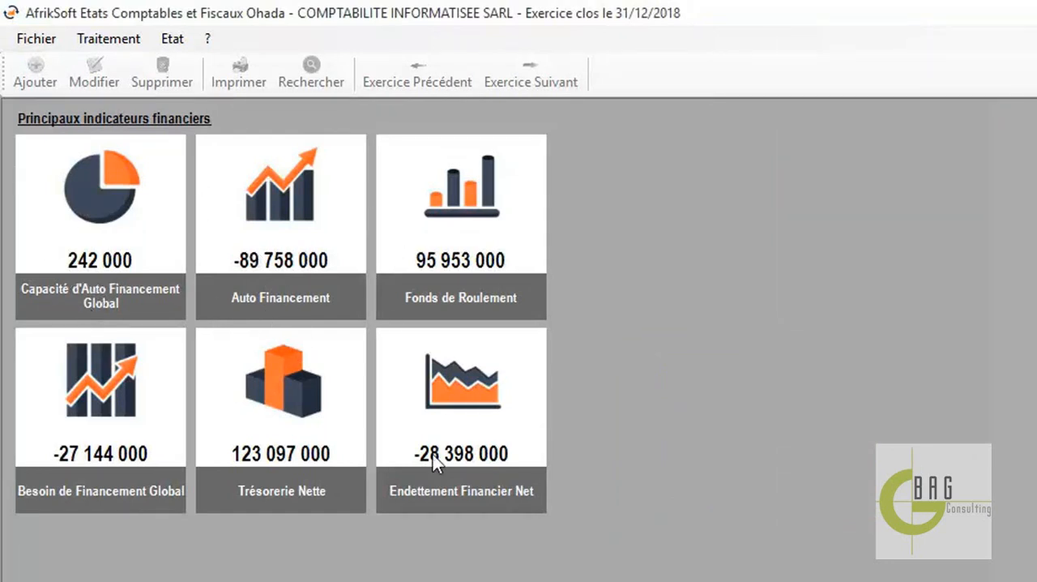
View the imported Balance and close its window
left_click(109, 38)
left_click(145, 65)
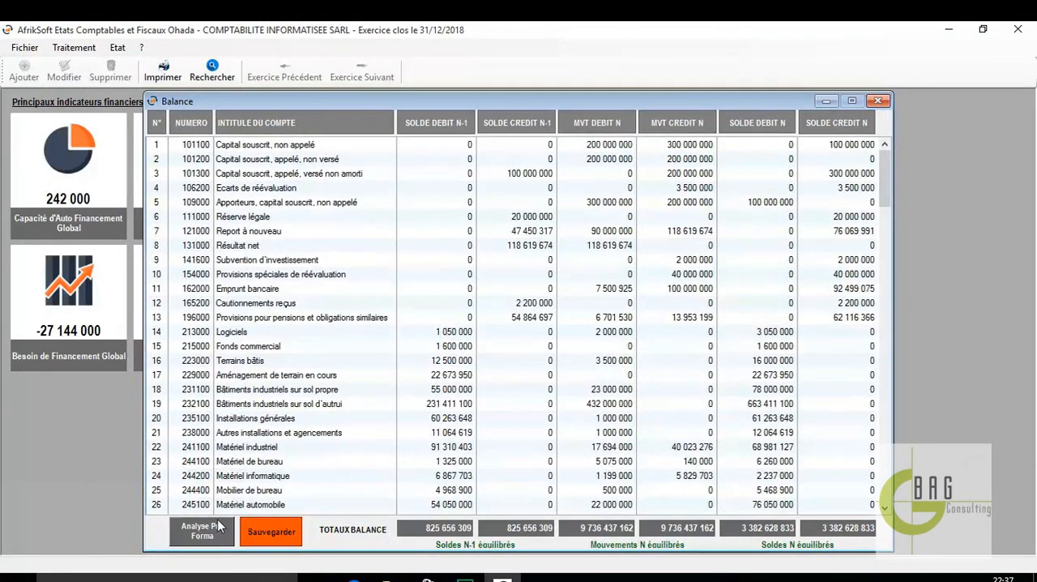
left_click(880, 101)
Review the Bilan down to its general totals, view its print preview, and close both windows
left_click(77, 47)
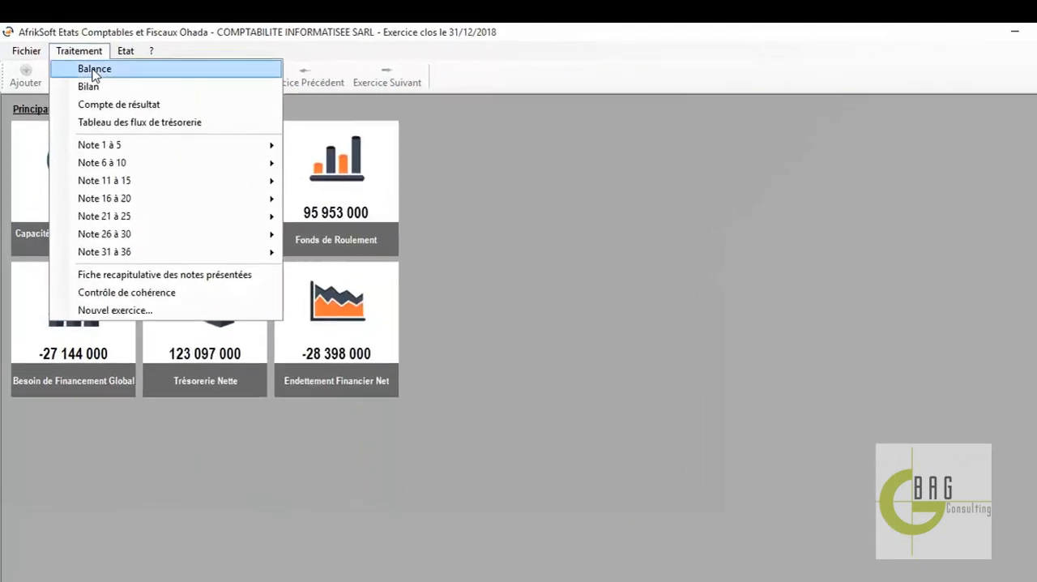
left_click(124, 87)
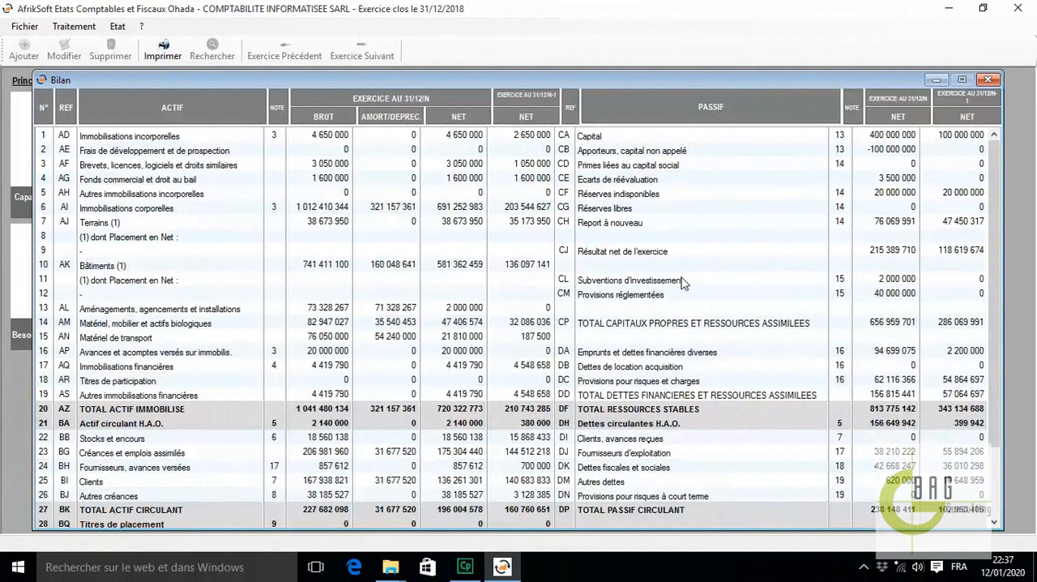
left_click_drag(995, 238, 994, 371)
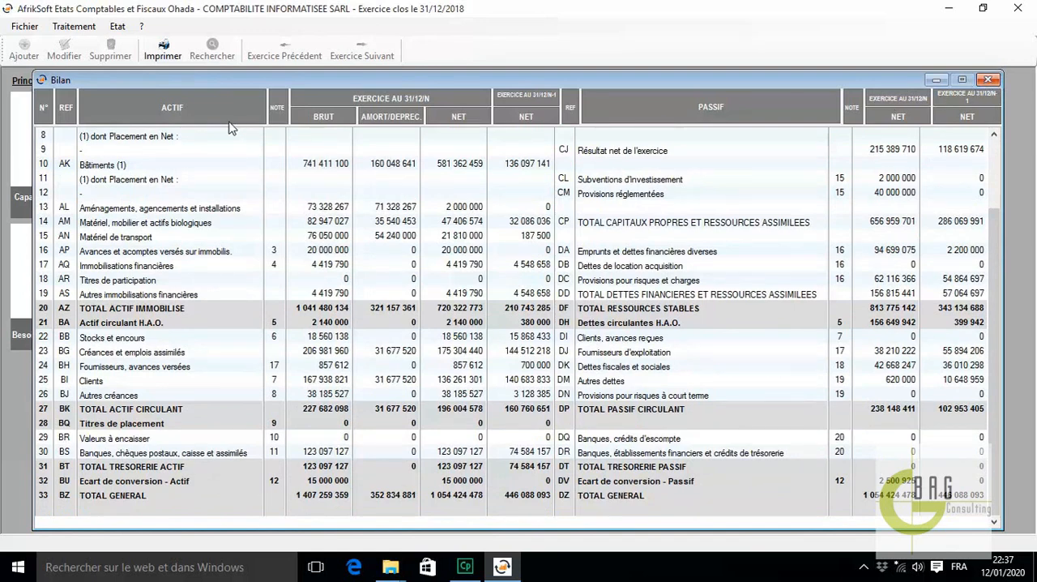
left_click(172, 53)
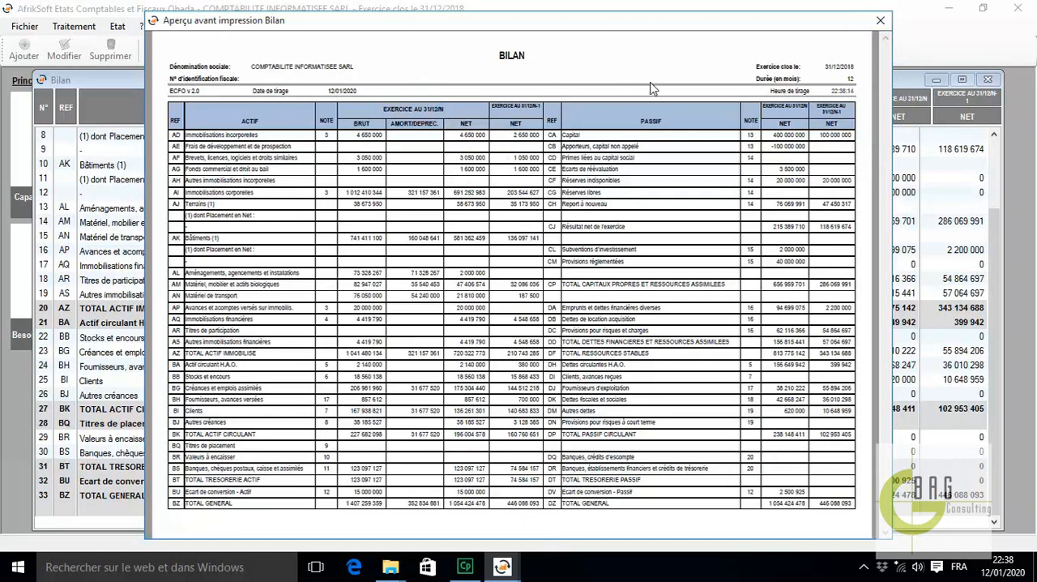
left_click(881, 21)
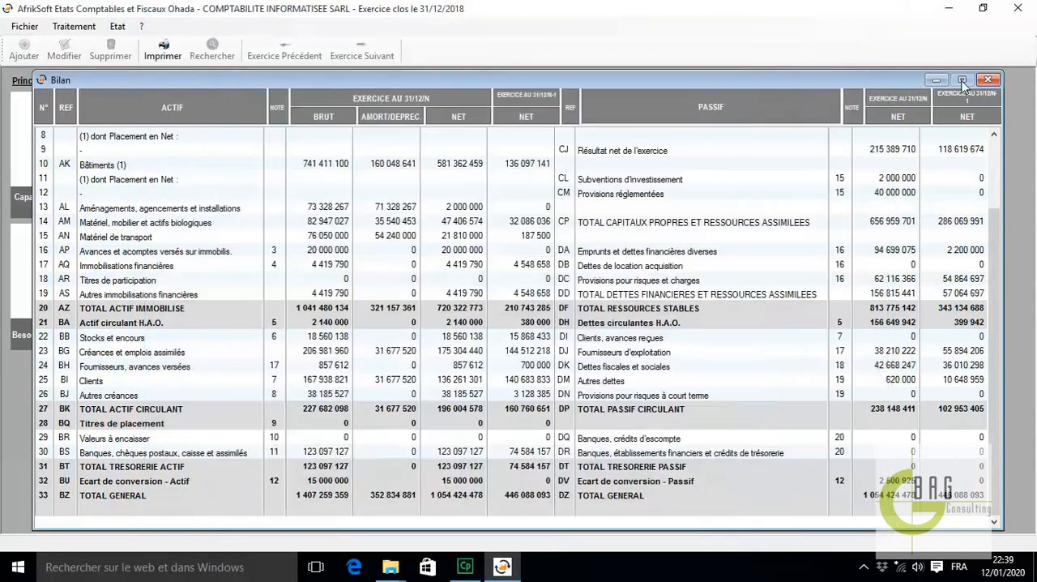
left_click(989, 79)
Review the Compte de résultat and its print preview at a reduced zoom, and close both windows
left_click(76, 27)
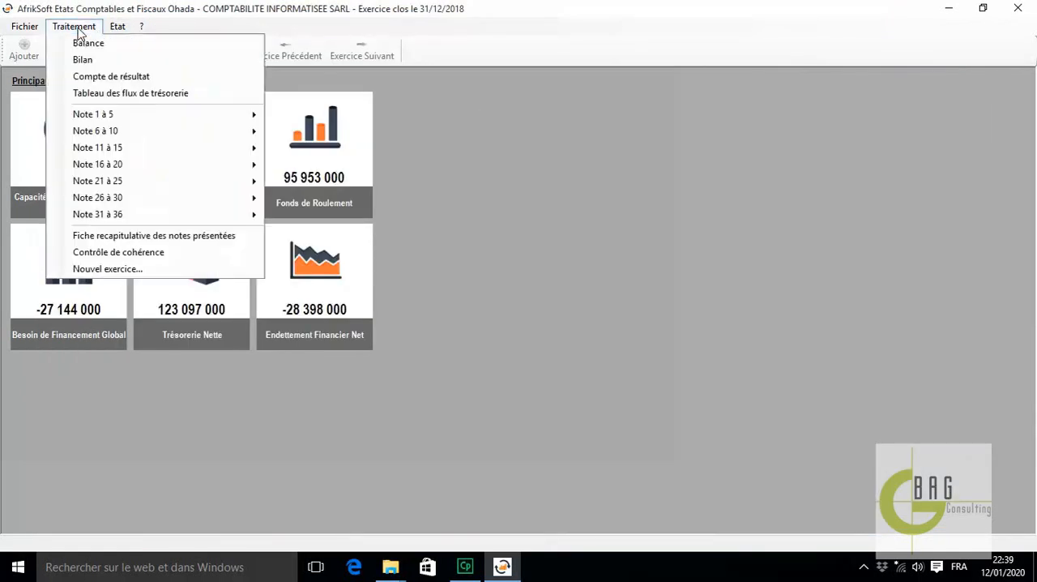
left_click(129, 84)
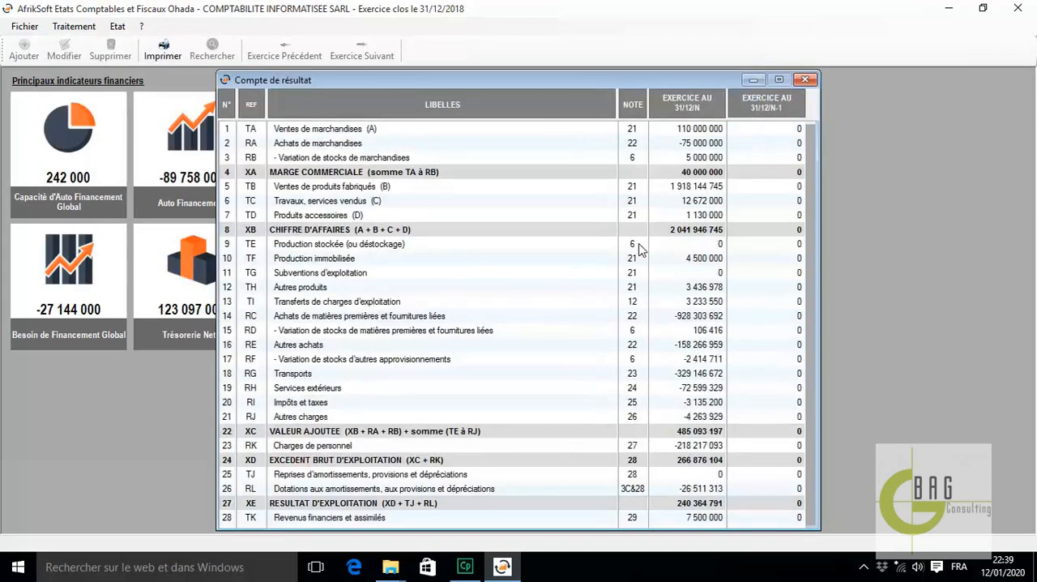
left_click(163, 50)
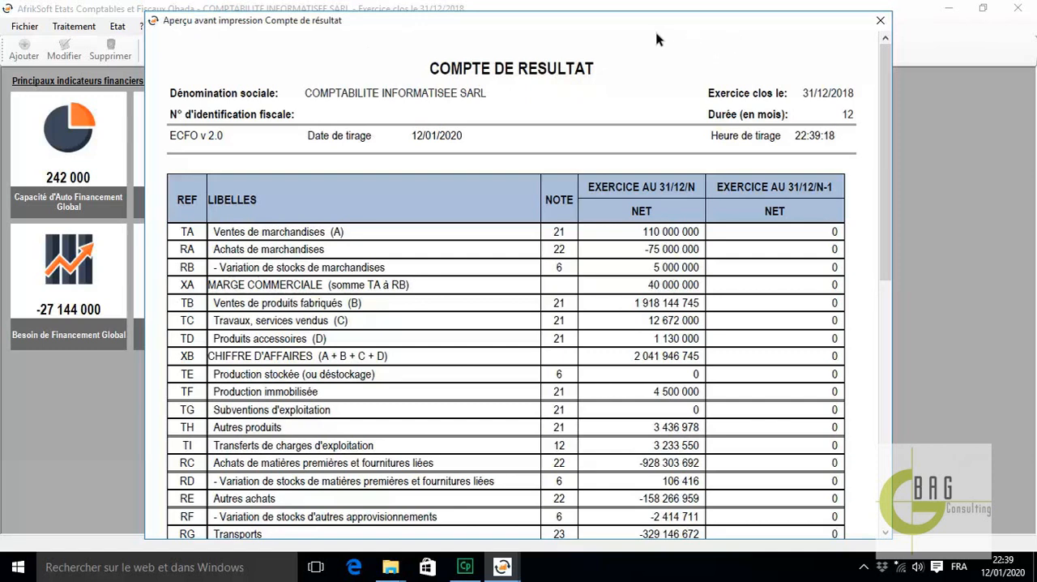
left_click_drag(519, 68, 476, 290)
right_click(476, 291)
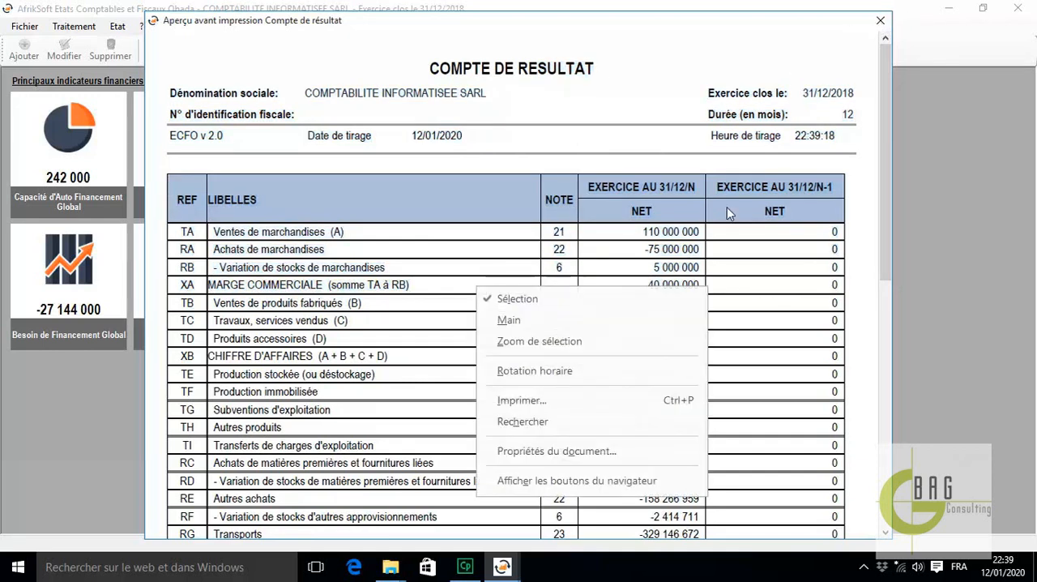
left_click(638, 223)
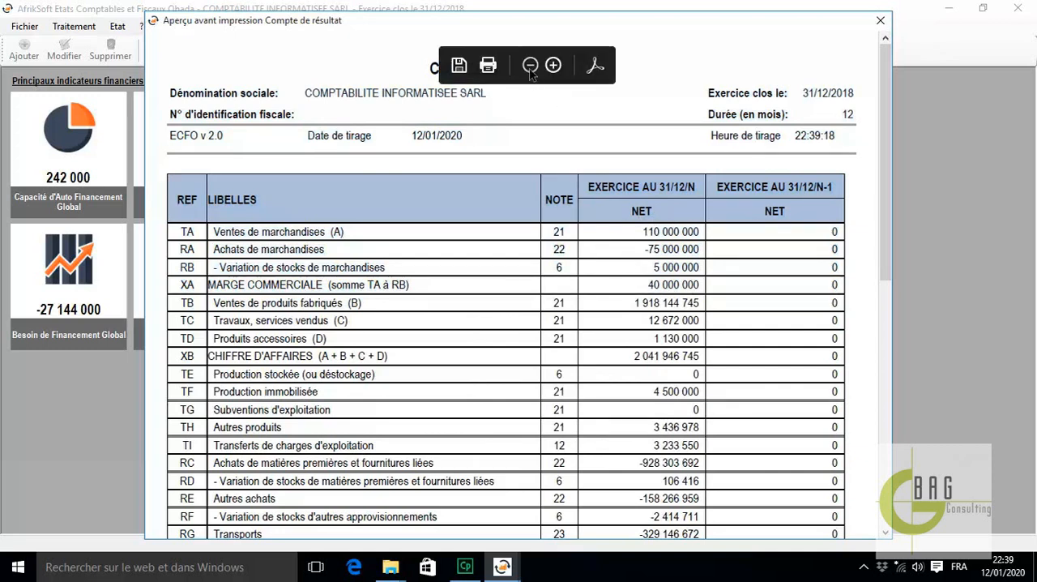
left_click(531, 67)
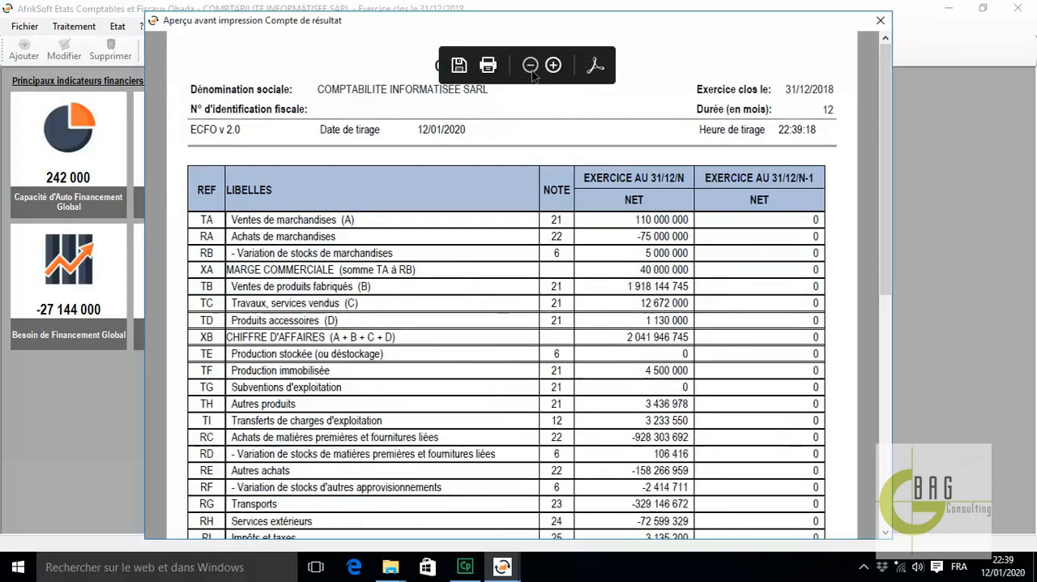
left_click(531, 66)
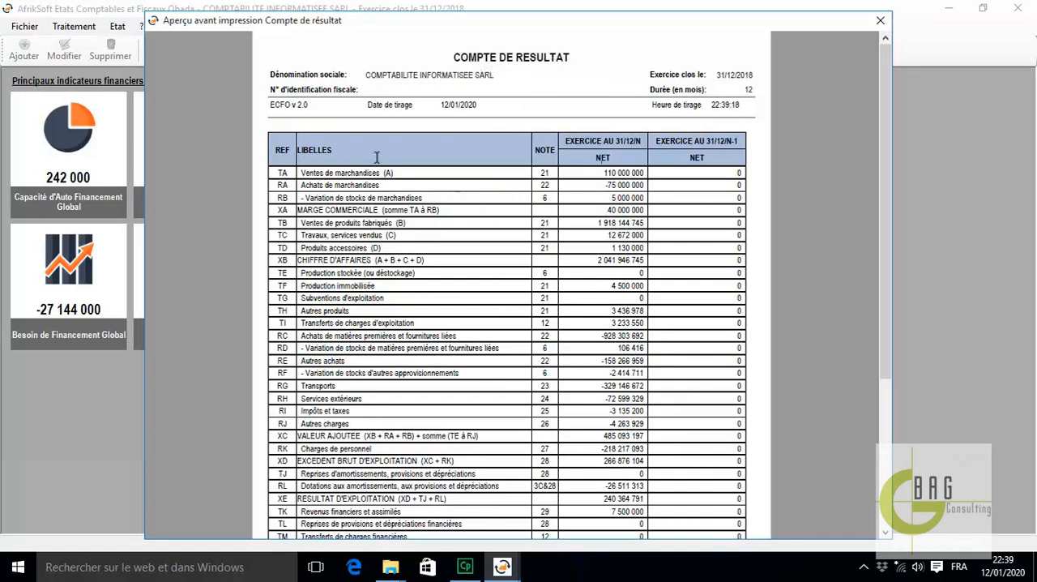
left_click(881, 21)
left_click(804, 80)
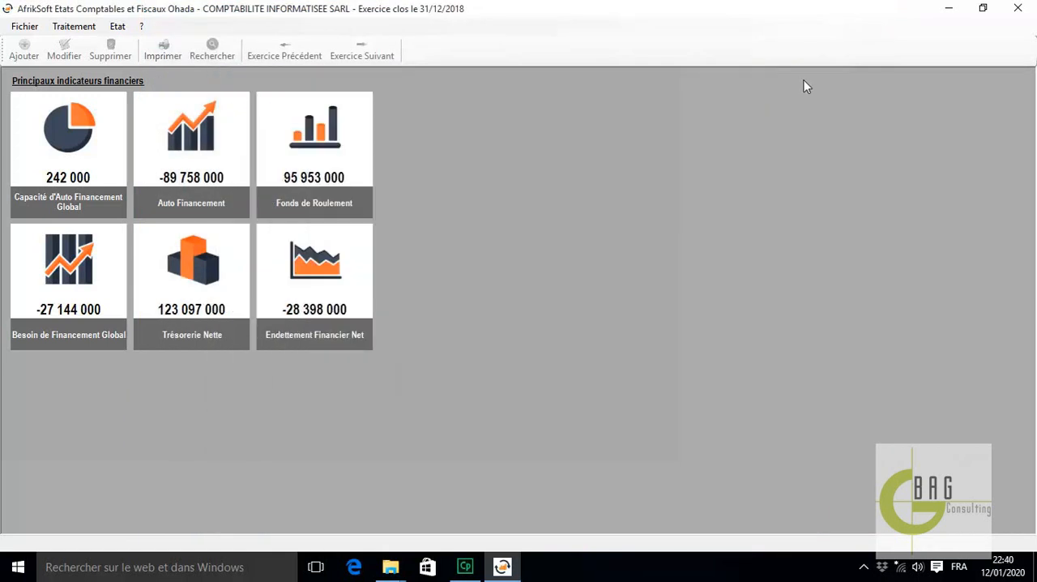
Examine the Tableau des flux de trésorerie and its full print preview at a reduced zoom, and close both windows
left_click(74, 25)
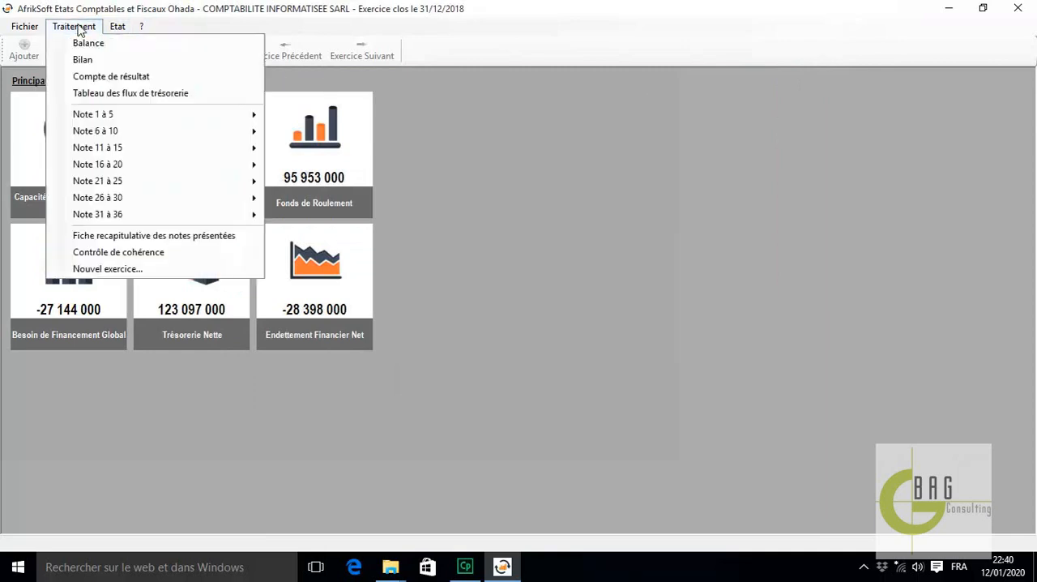
left_click(130, 92)
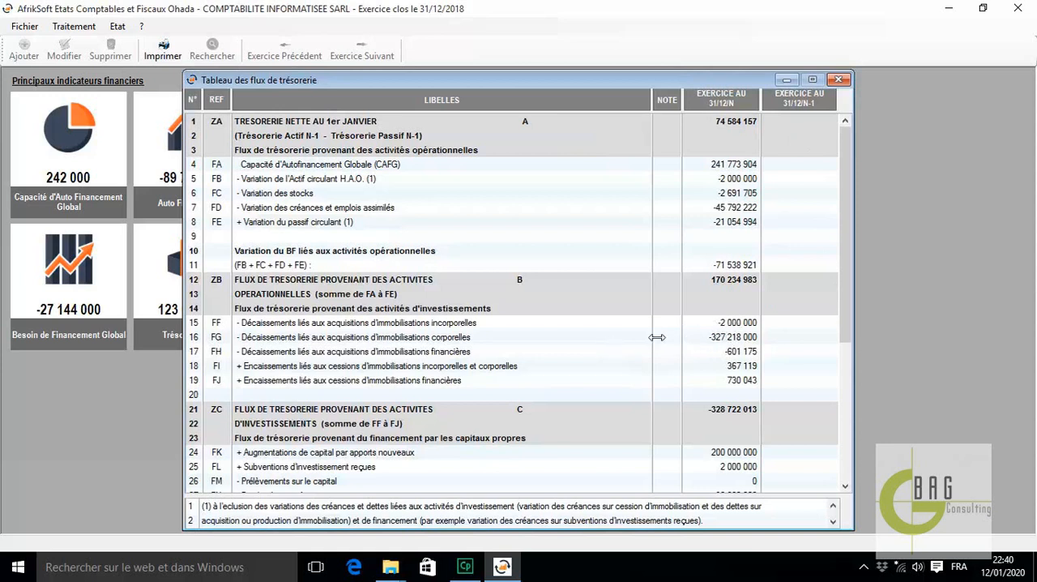
left_click(172, 52)
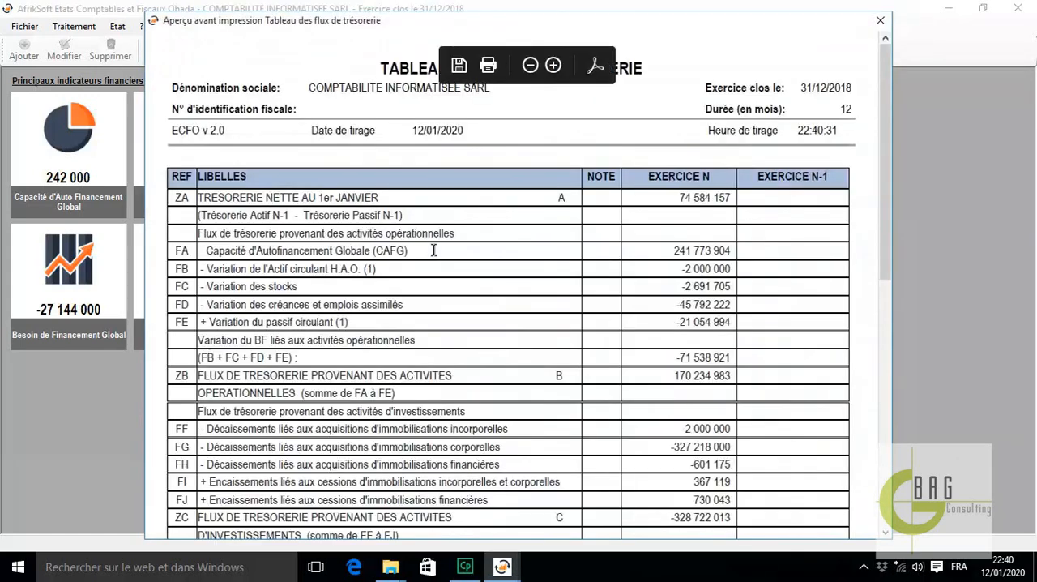
left_click(532, 67)
left_click(531, 67)
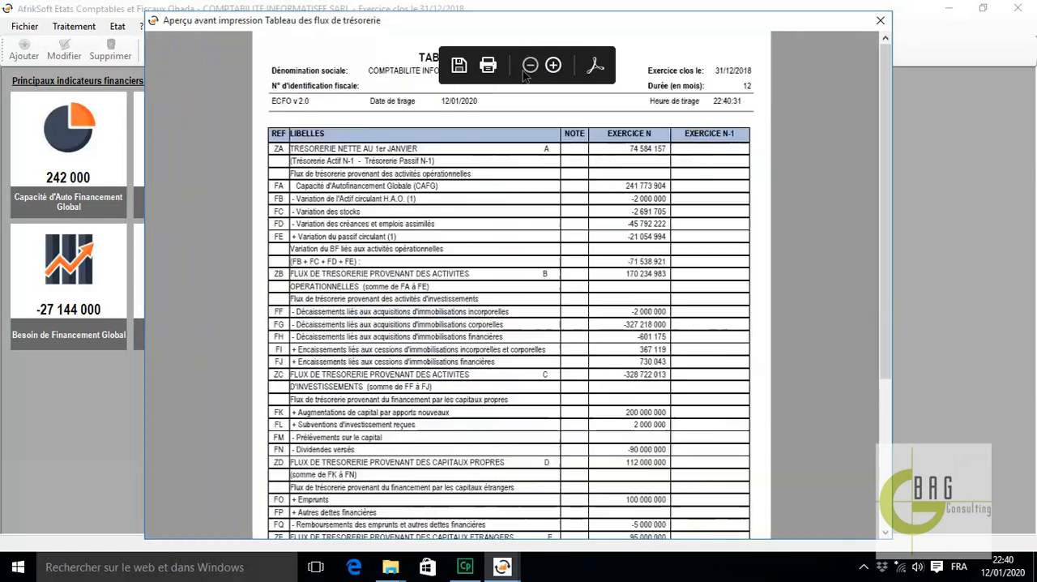
scroll(644, 311, "down", 5)
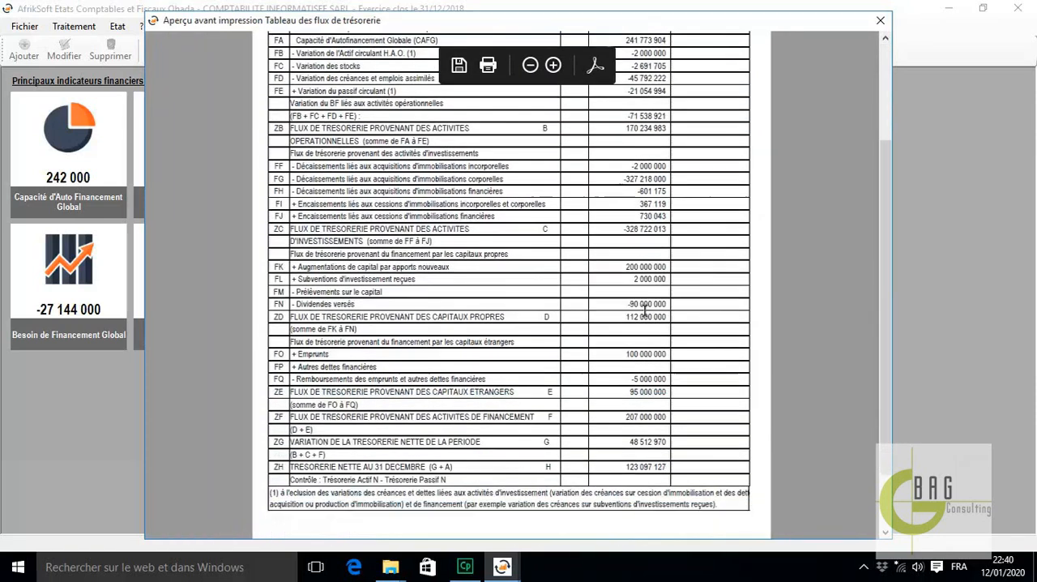
scroll(649, 303, "up", 4)
scroll(650, 301, "up", 2)
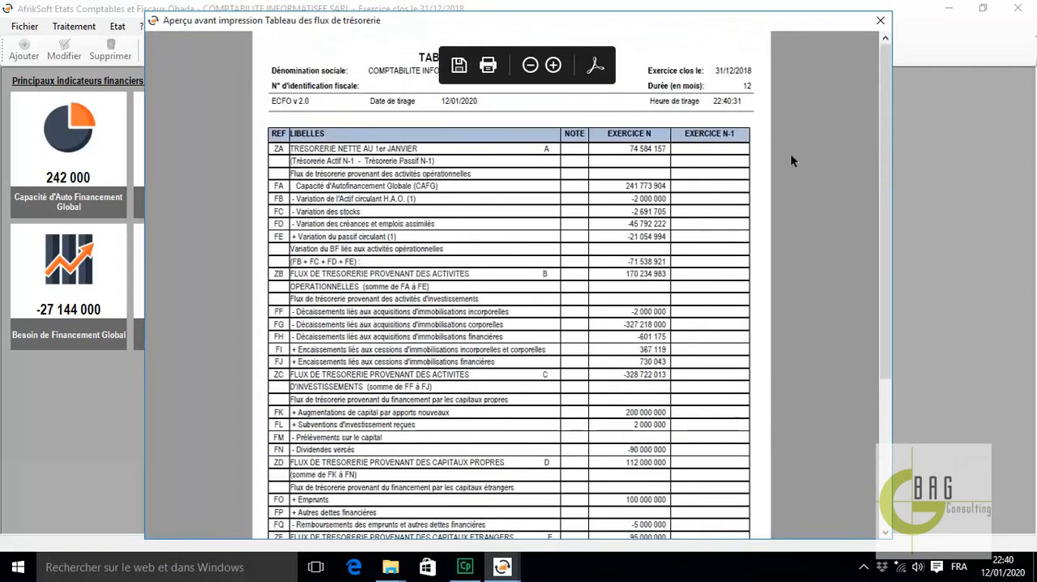
left_click(881, 20)
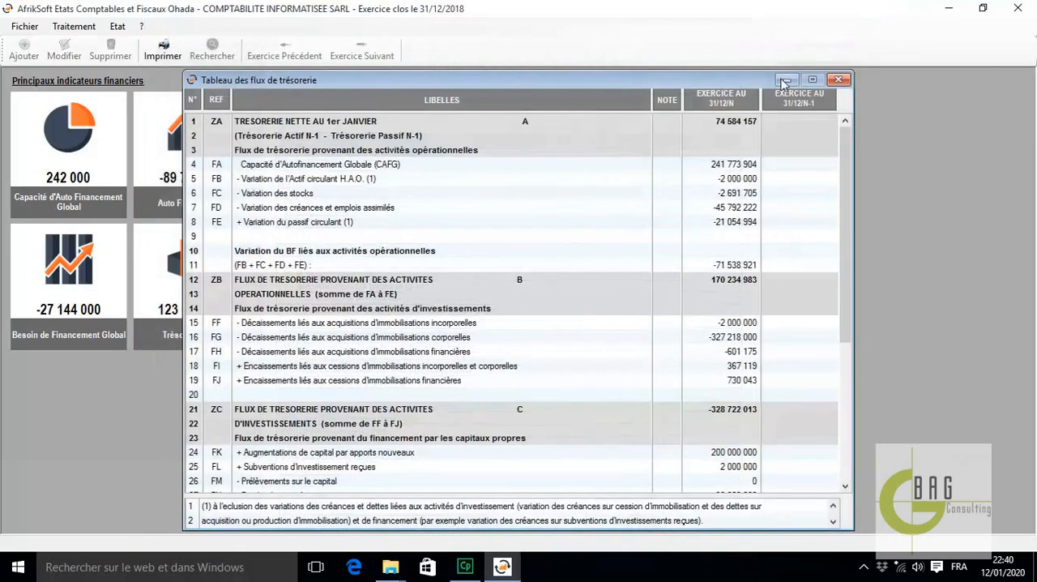
left_click(841, 80)
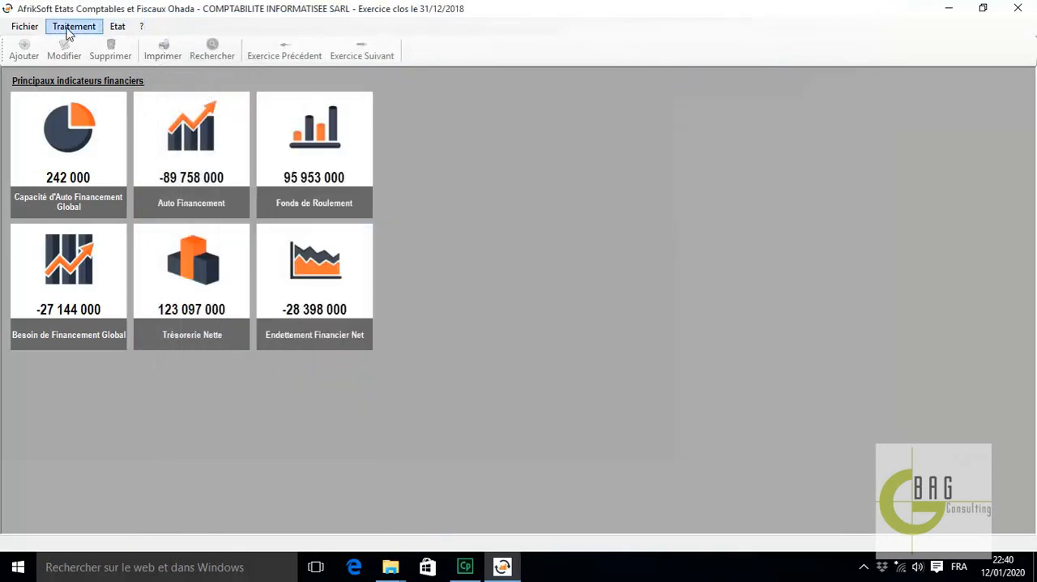
Open Note 27B and enter 5 male nationals in the headcount of the company's own senior managers (Cadres supérieurs)
left_click(81, 27)
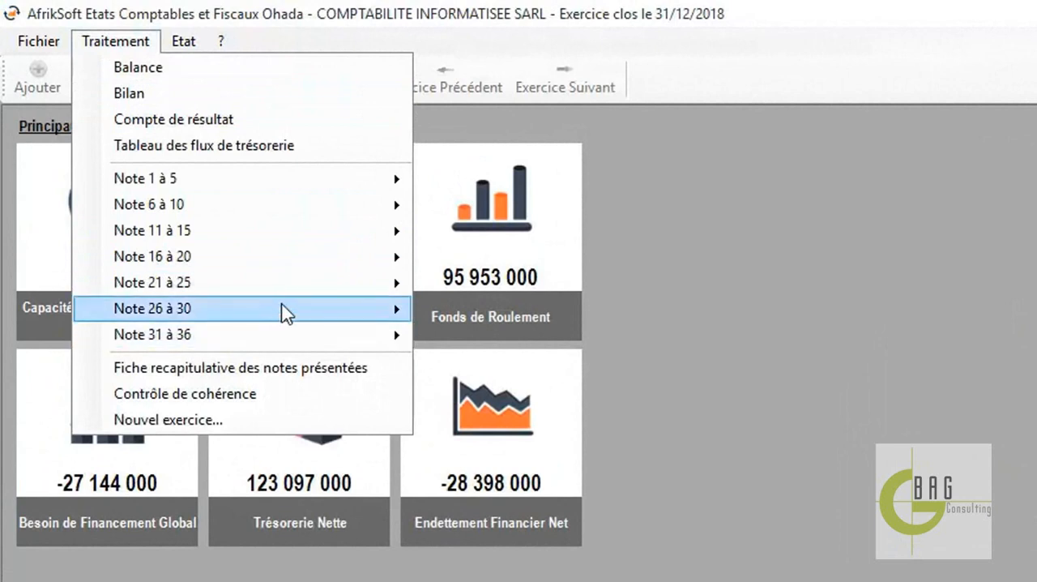
mouse_move(289, 312)
mouse_move(517, 340)
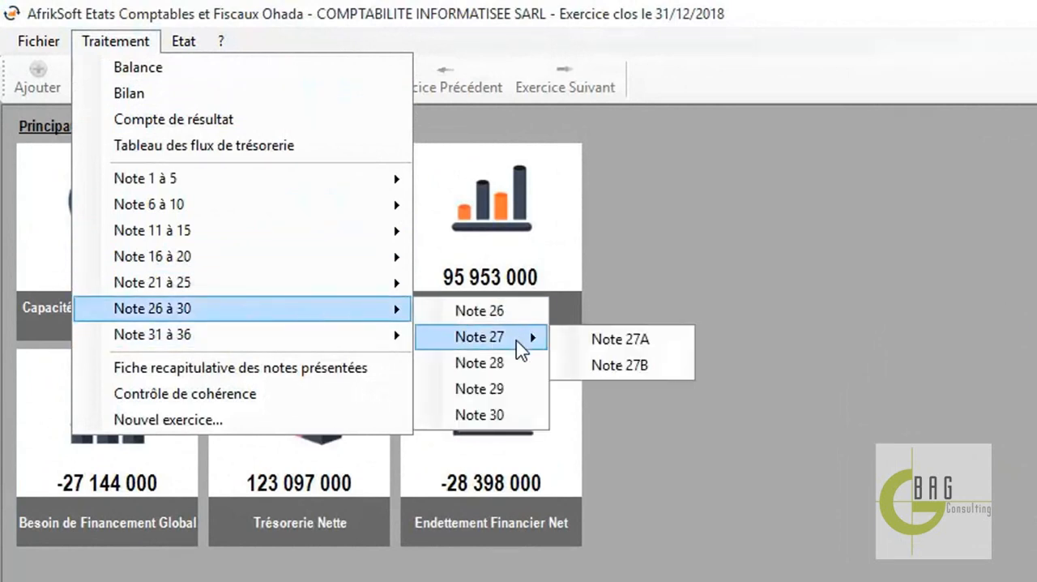
left_click(609, 367)
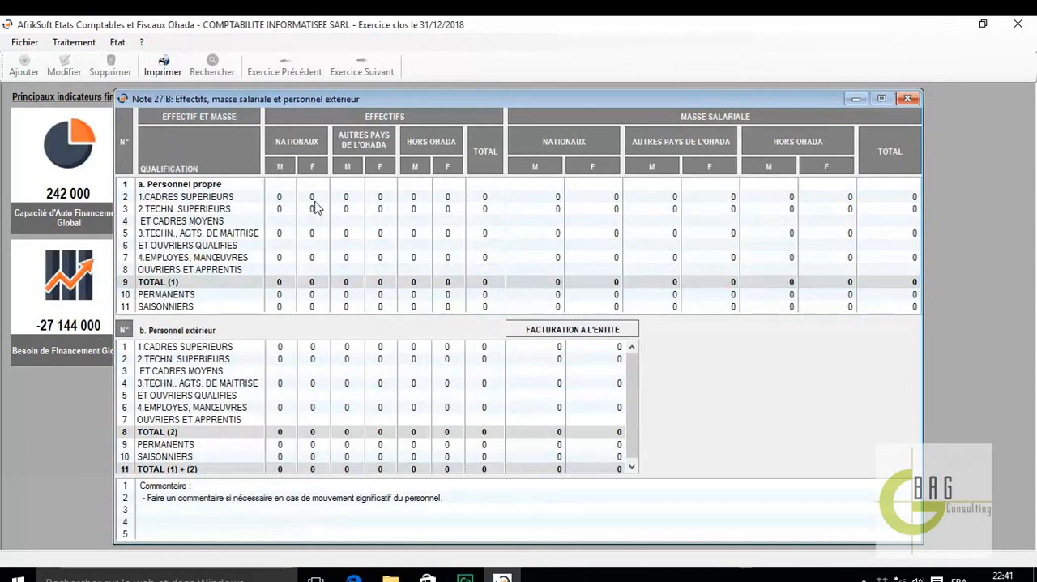
left_click(281, 198)
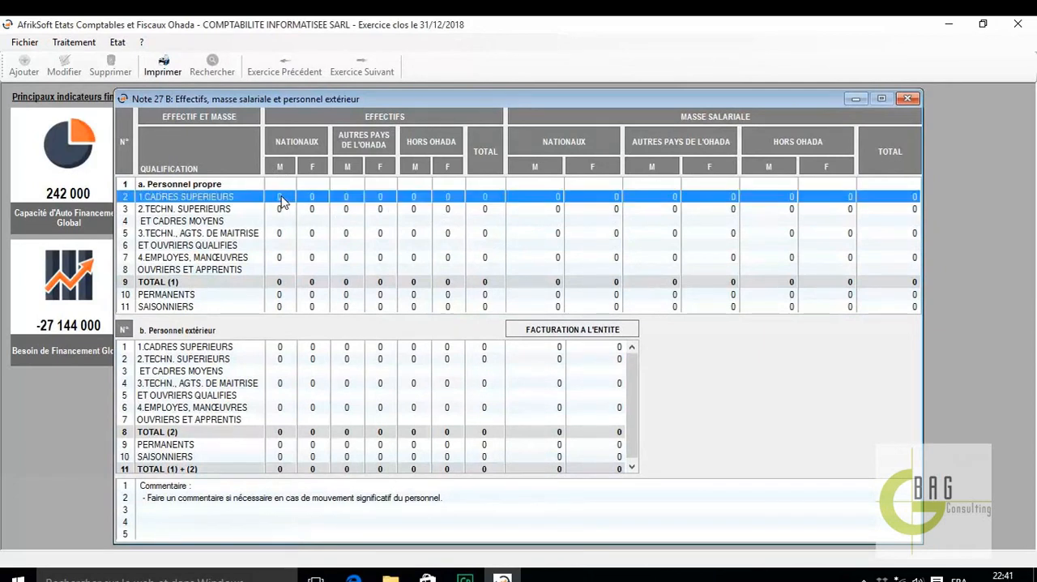
left_click(283, 201)
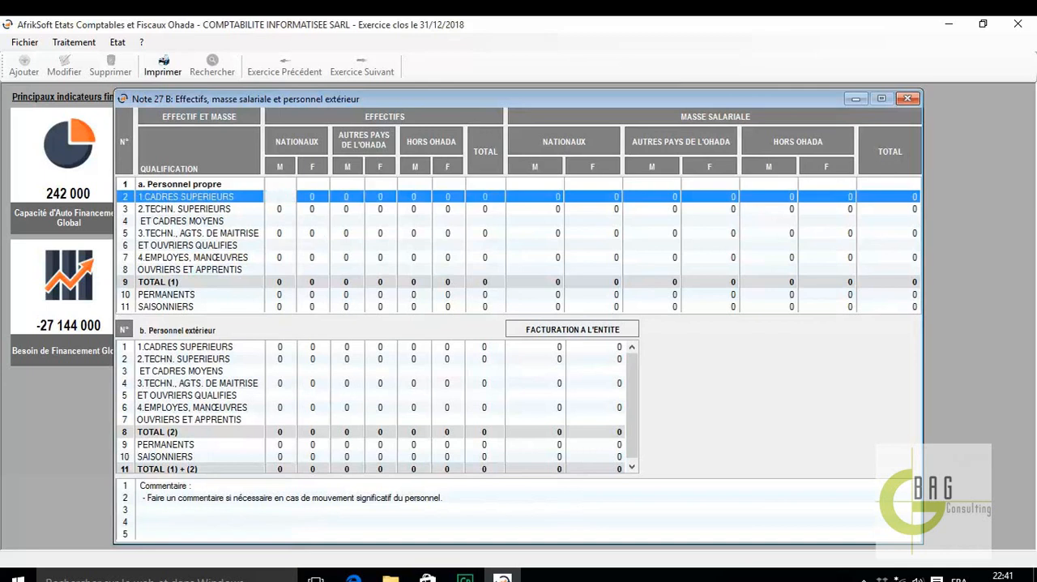
type("5")
key("Return")
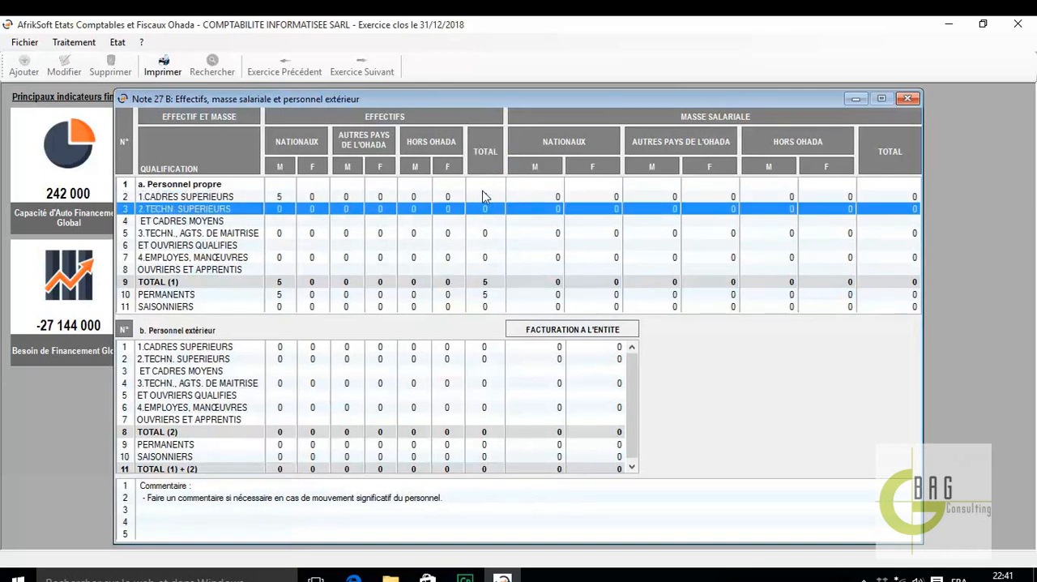
Set the payroll of male national Cadres supérieurs to 12 000 000 and close Note 27B
left_click(546, 197)
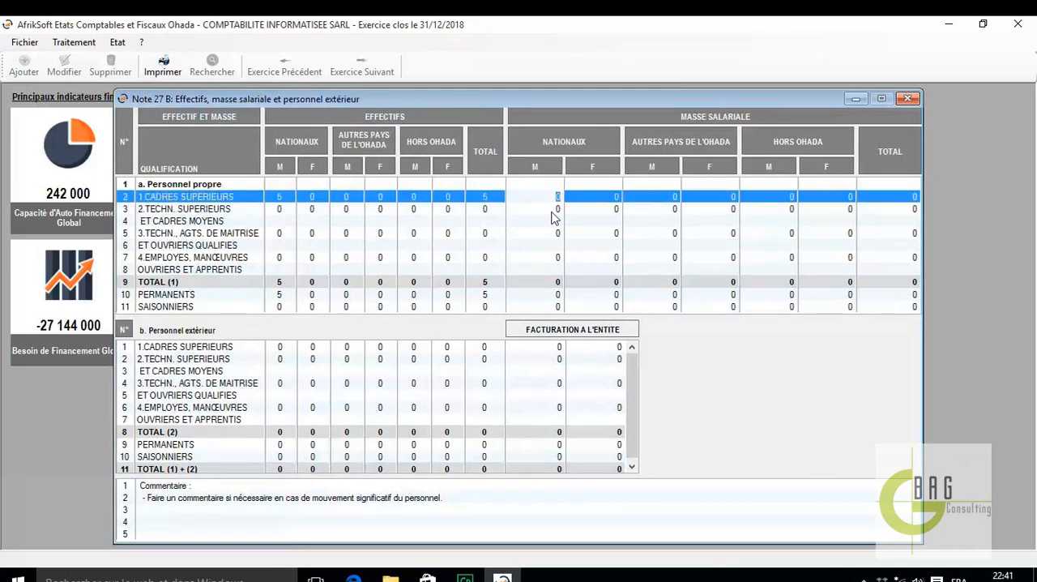
type("12000000")
key("Return")
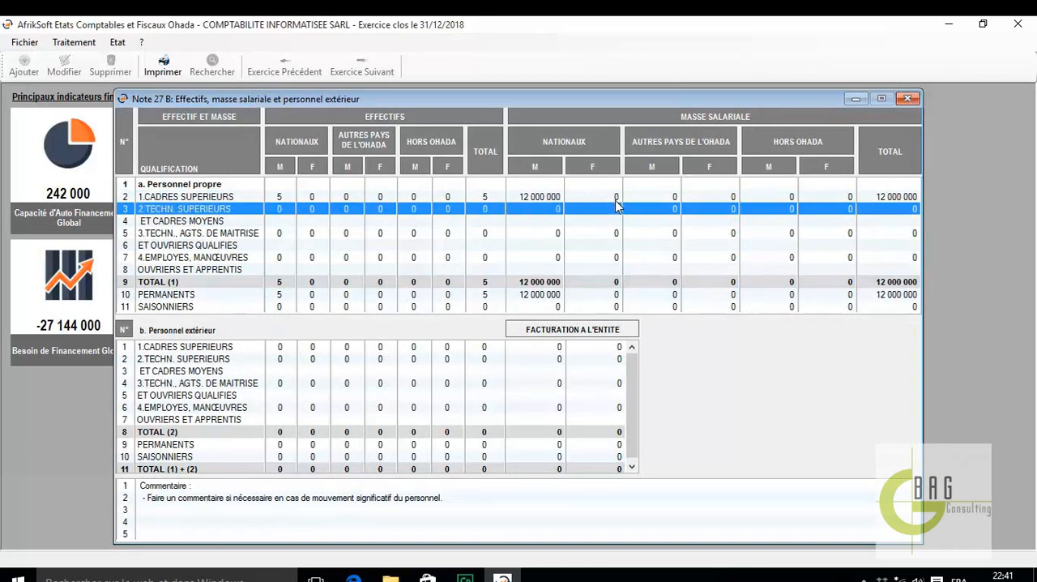
left_click(907, 99)
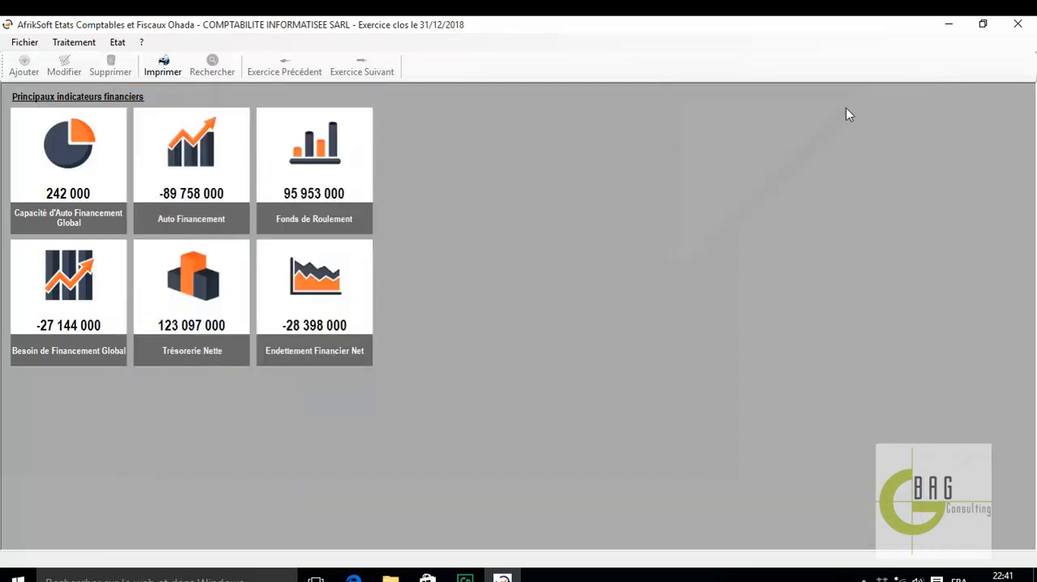
Reopen Note 27B to check the entered figures, view its print preview, and close both windows
left_click(76, 44)
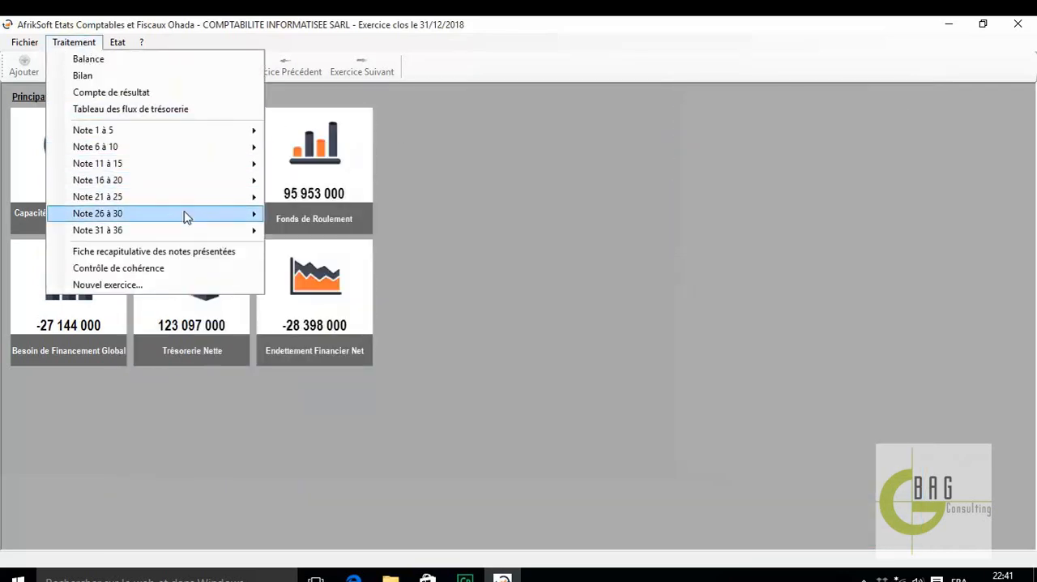
mouse_move(209, 217)
mouse_move(331, 234)
left_click(408, 251)
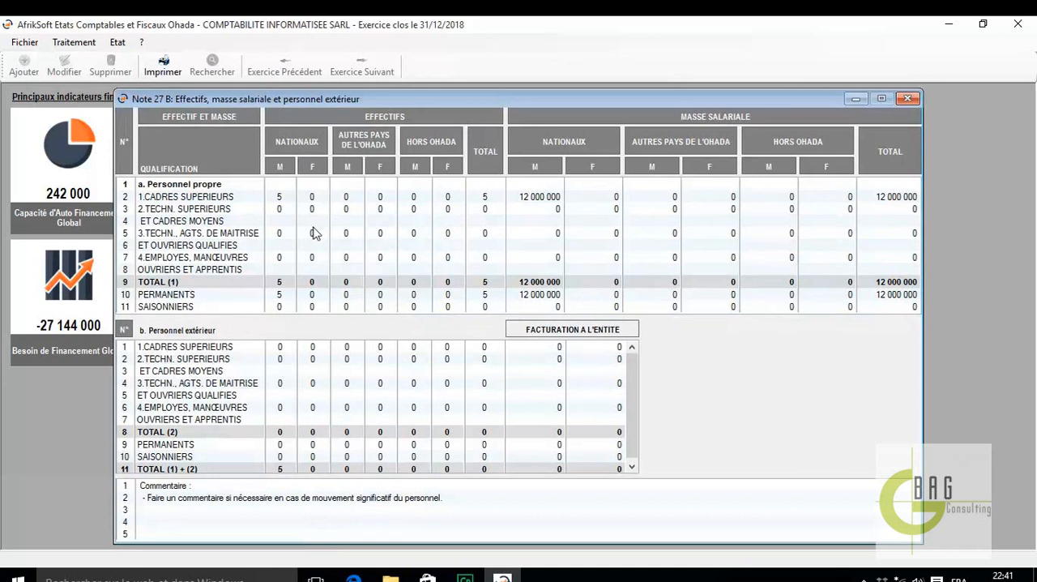
left_click(167, 69)
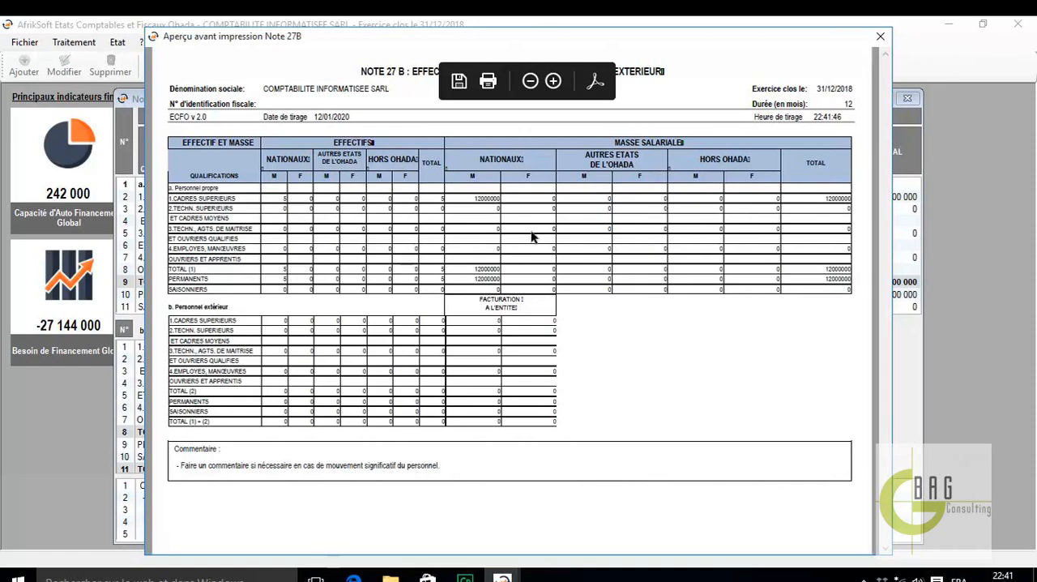
left_click(880, 39)
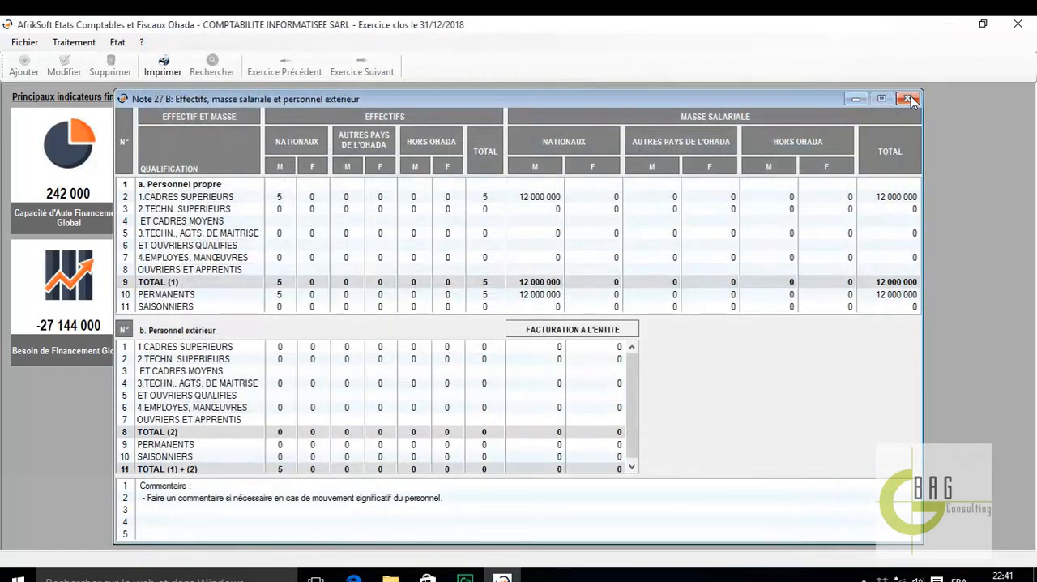
left_click(480, 136)
key("Escape")
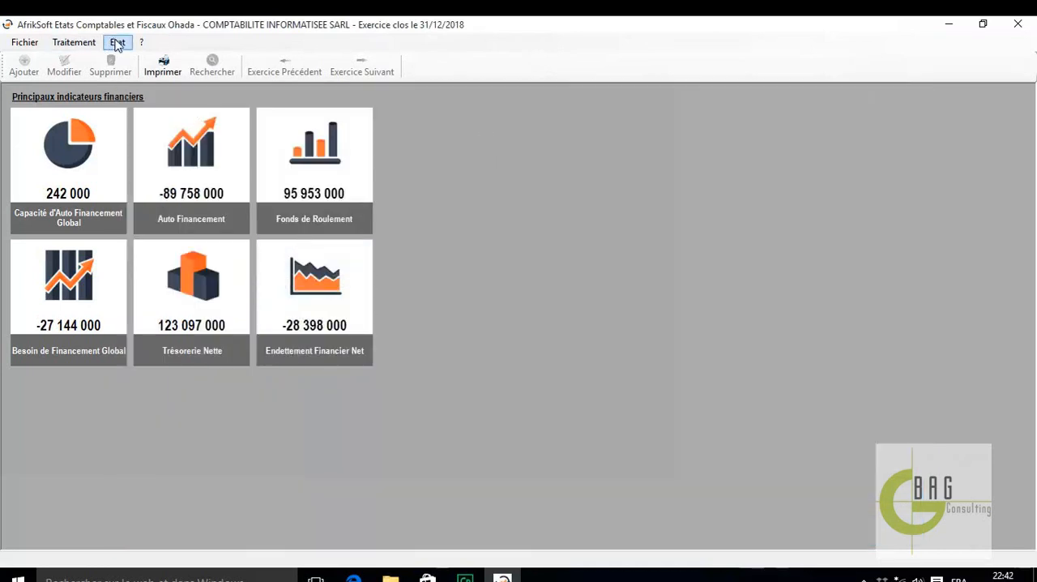
Review the combined Etats financiers print preview from the Bilan to the Tableau des flux de trésorerie, and close it
left_click(76, 45)
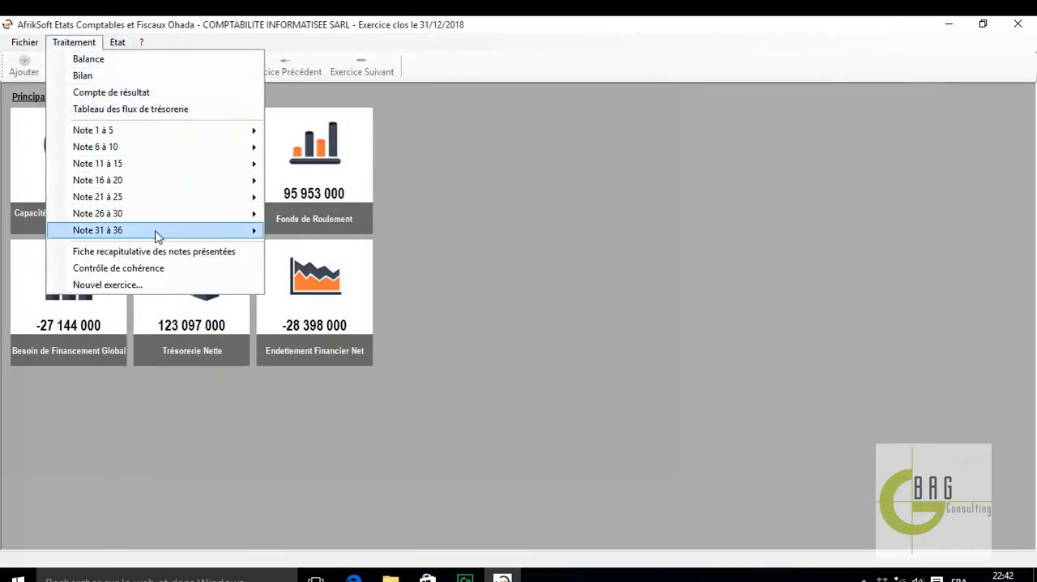
left_click(118, 42)
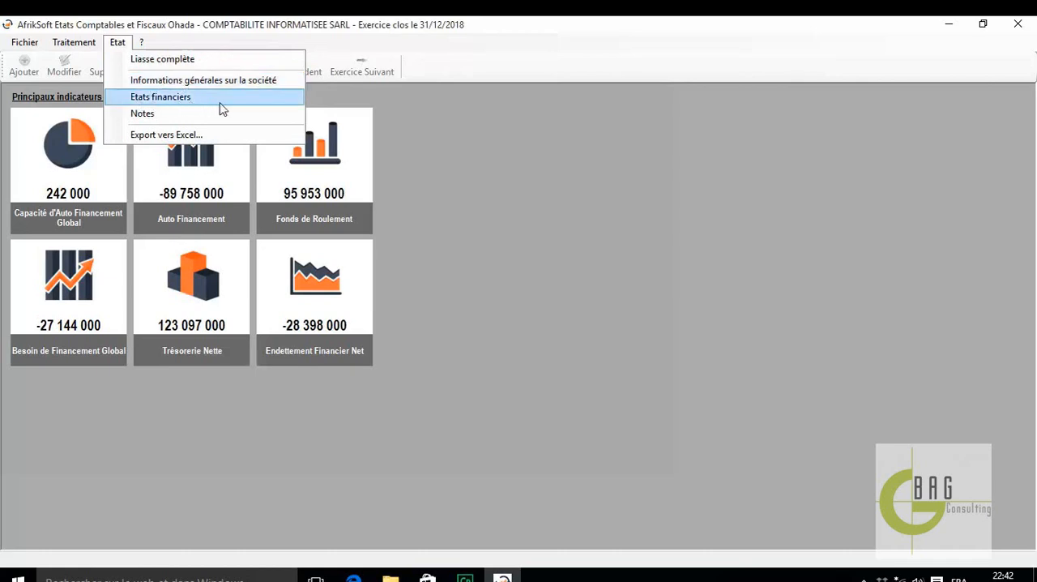
left_click(193, 100)
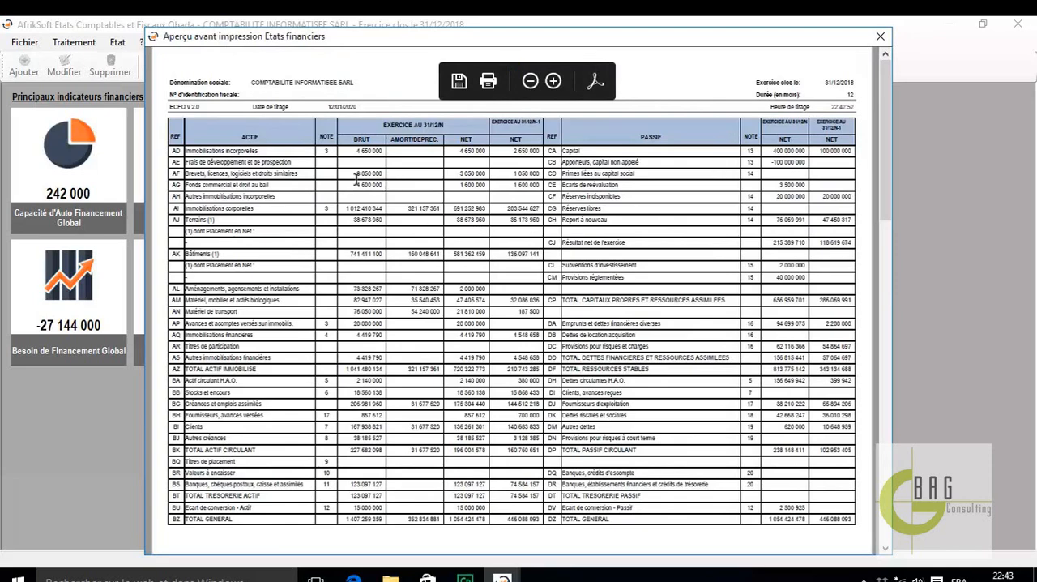
scroll(486, 288, "down", 1)
scroll(486, 288, "up", 1)
scroll(493, 250, "down", 2)
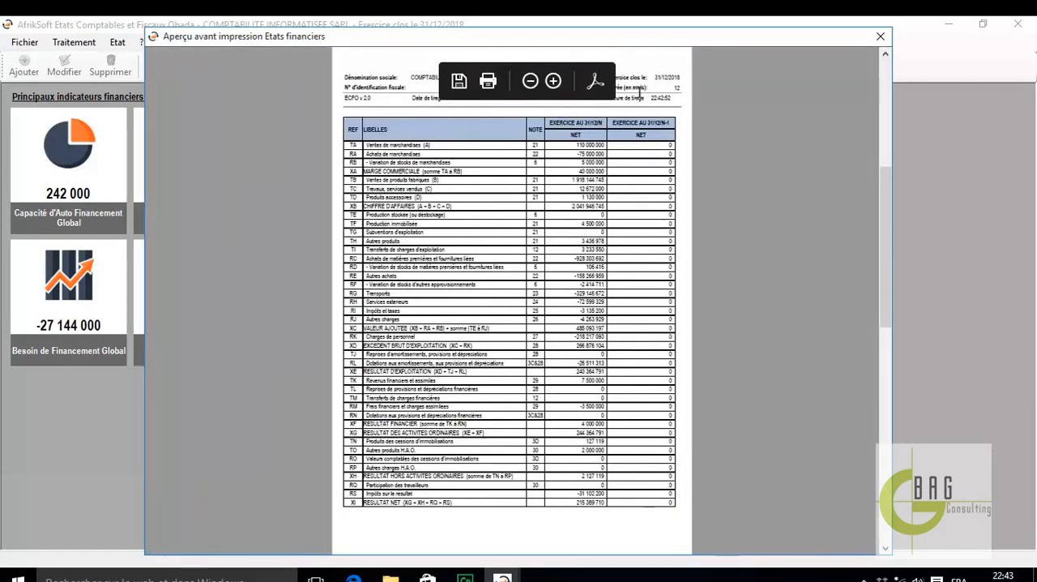
scroll(788, 179, "up", 1)
scroll(782, 203, "down", 1)
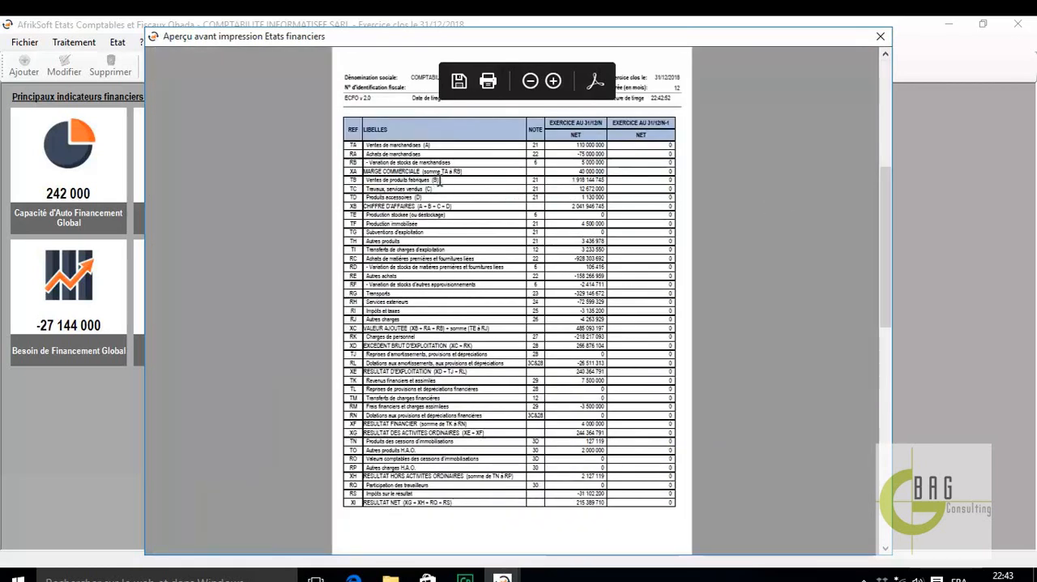
scroll(567, 344, "down", 2)
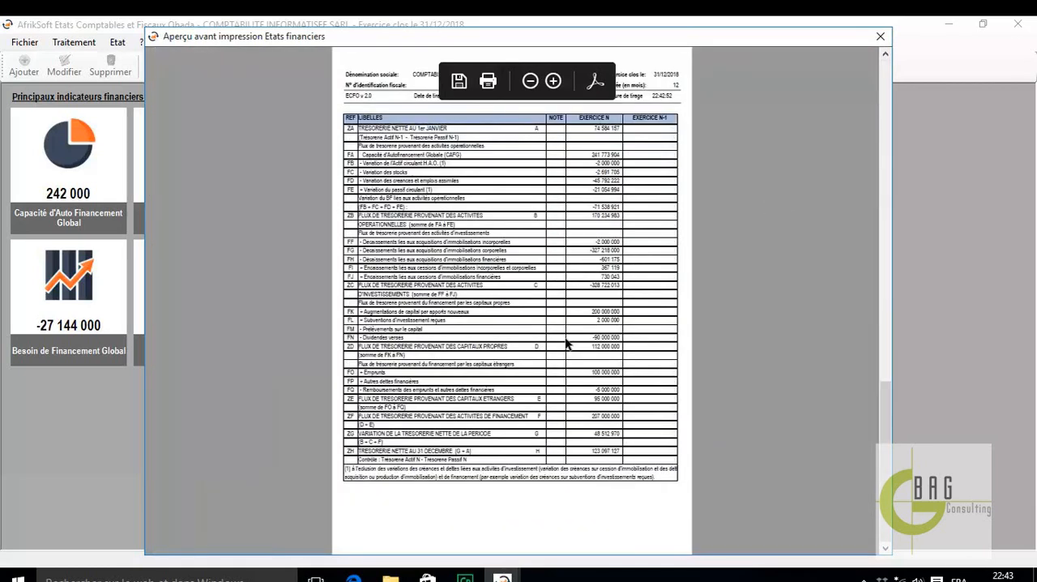
left_click(879, 37)
Generate the Liasse complète preview and examine its cover page down to the Documents déposés table
left_click(119, 43)
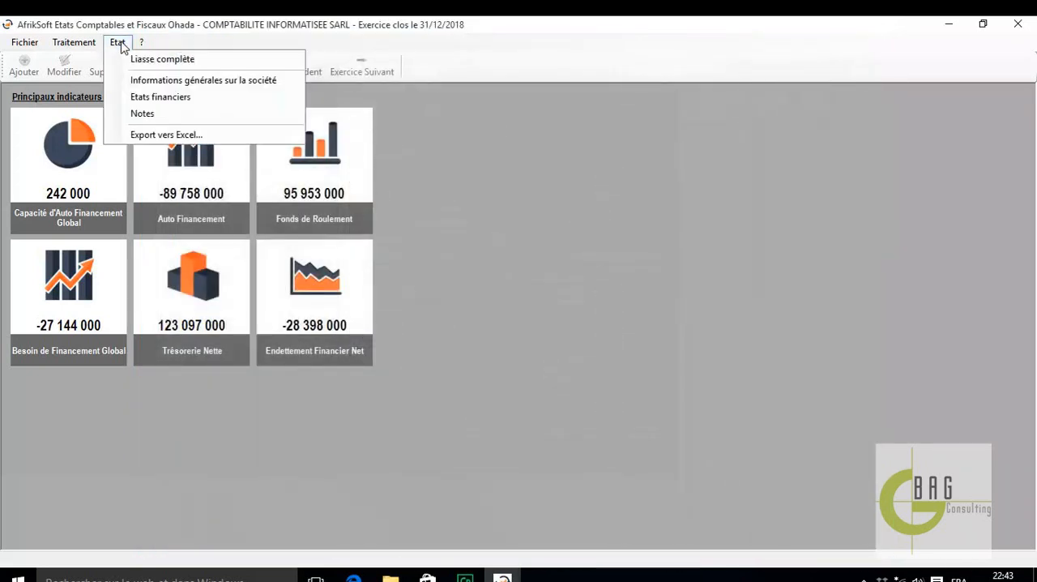
left_click(162, 59)
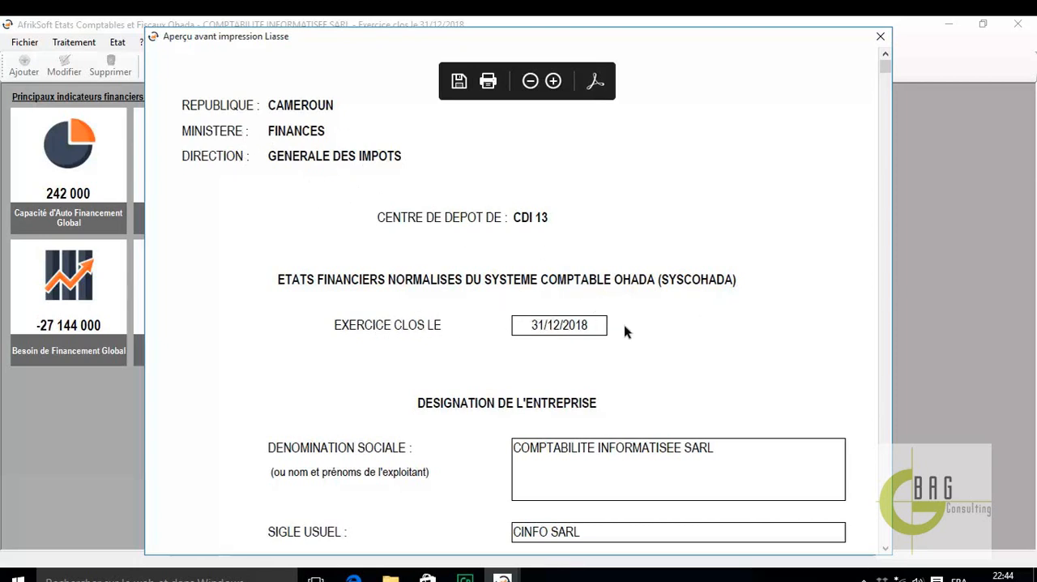
scroll(715, 332, "down", 4)
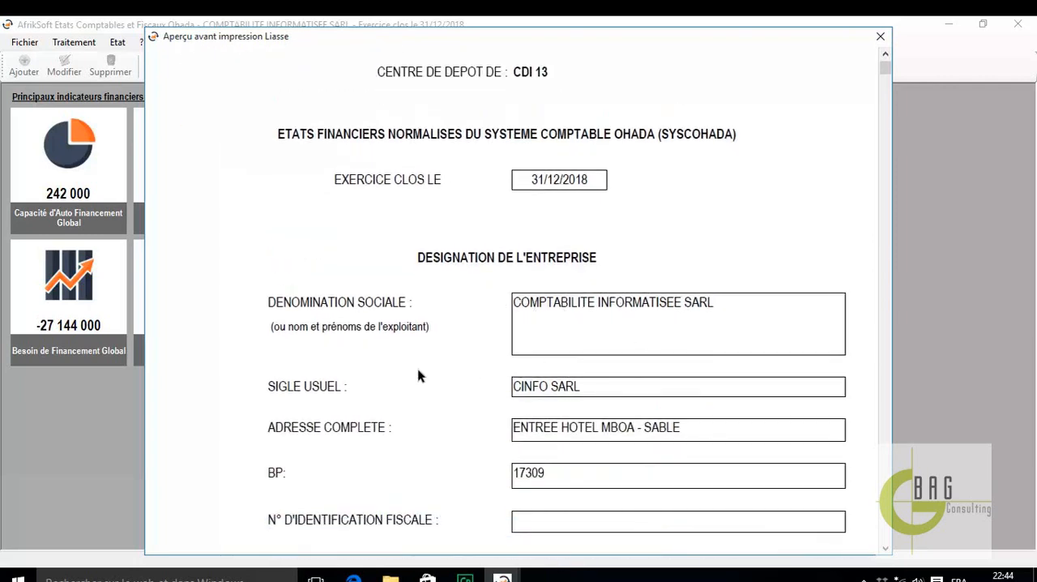
scroll(644, 403, "down", 2)
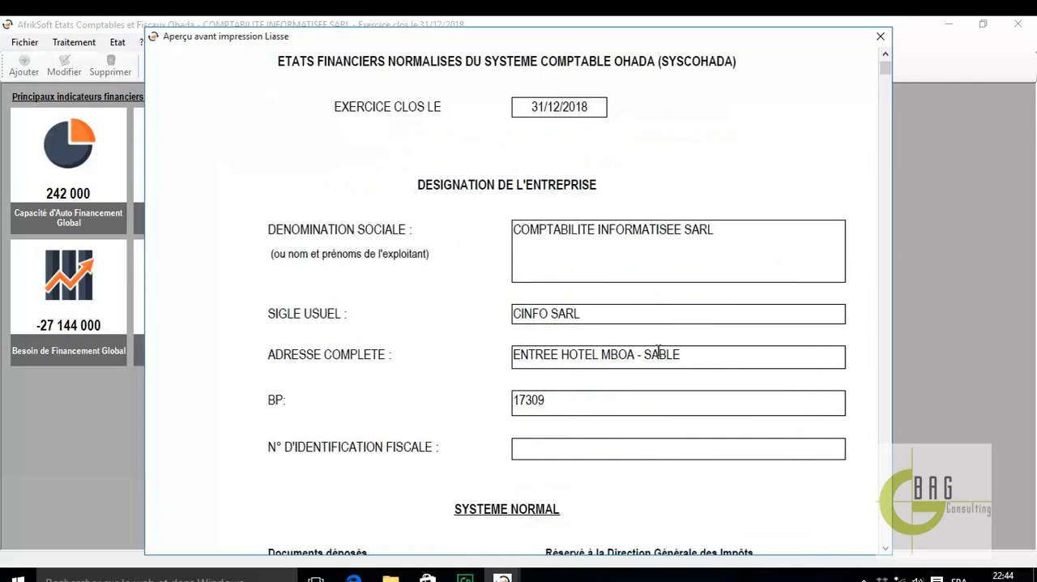
scroll(604, 416, "down", 2)
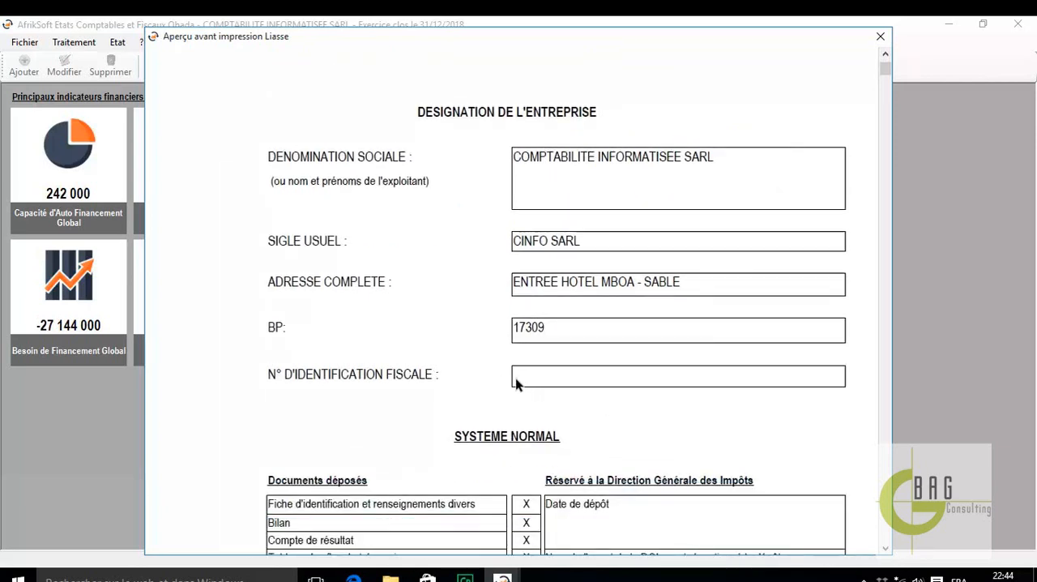
scroll(564, 378, "down", 13)
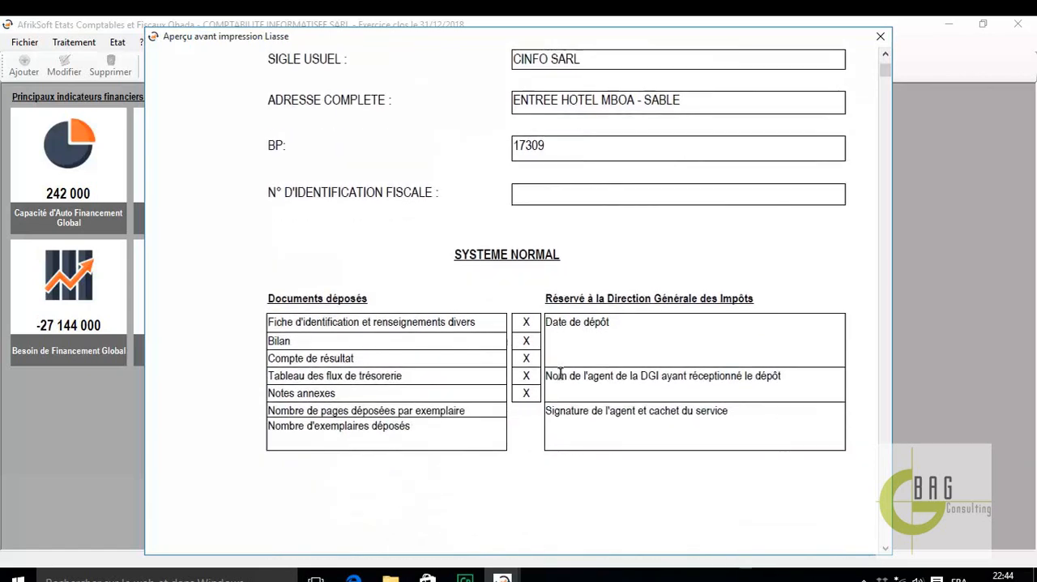
Examine the three Fiche d'identification et renseignements divers pages (FIRD 1 to FIRD 3) in the liasse preview
scroll(560, 373, "down", 4)
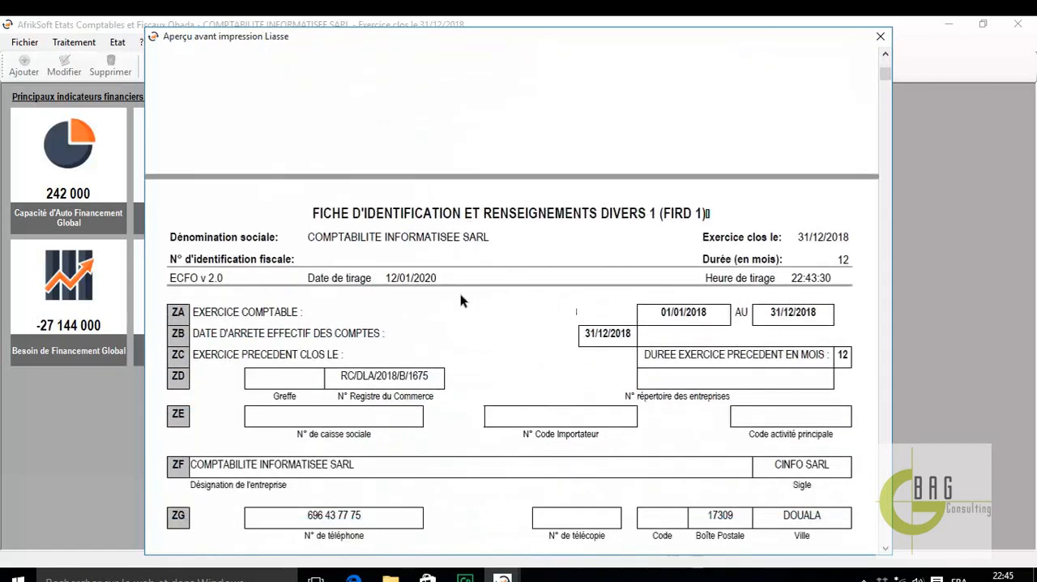
scroll(372, 289, "down", 2)
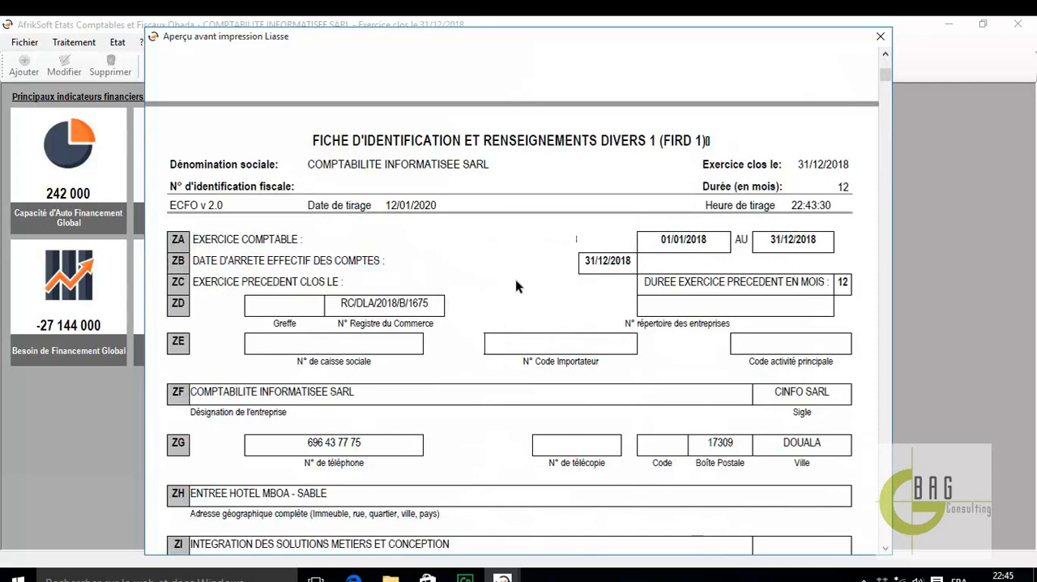
scroll(517, 286, "down", 3)
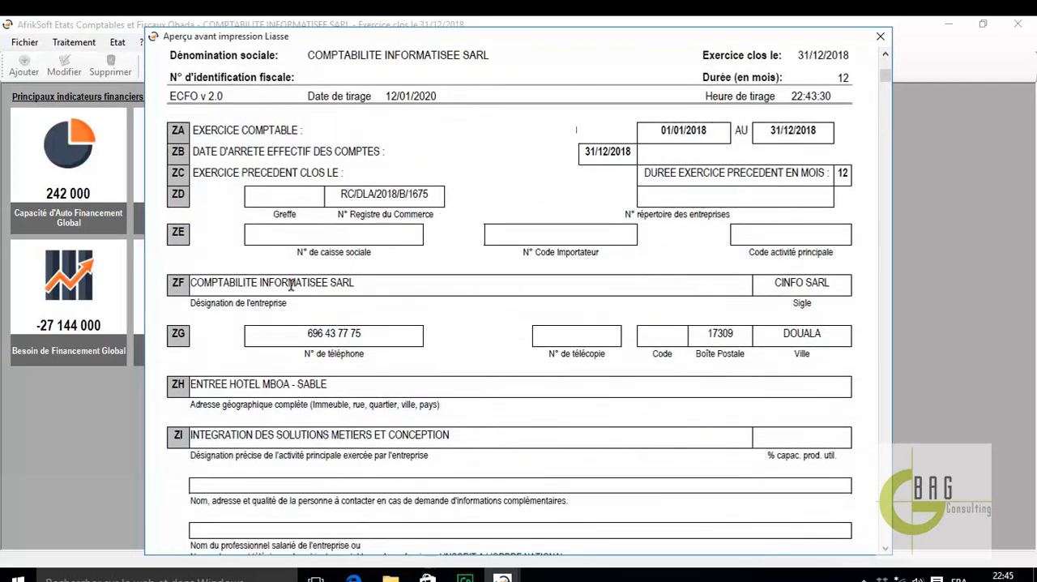
scroll(517, 320, "down", 3)
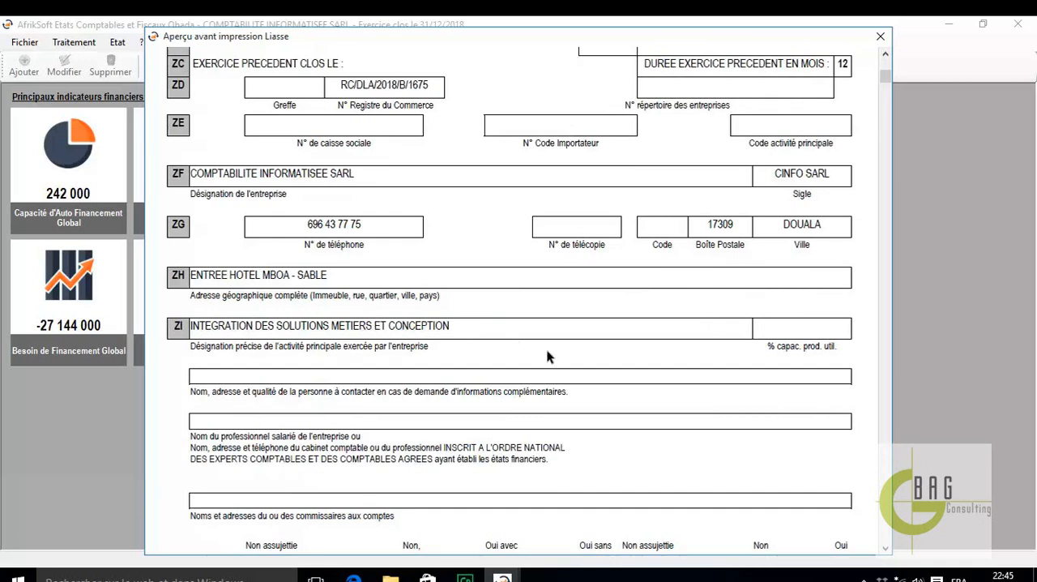
scroll(544, 355, "down", 12)
scroll(542, 353, "down", 11)
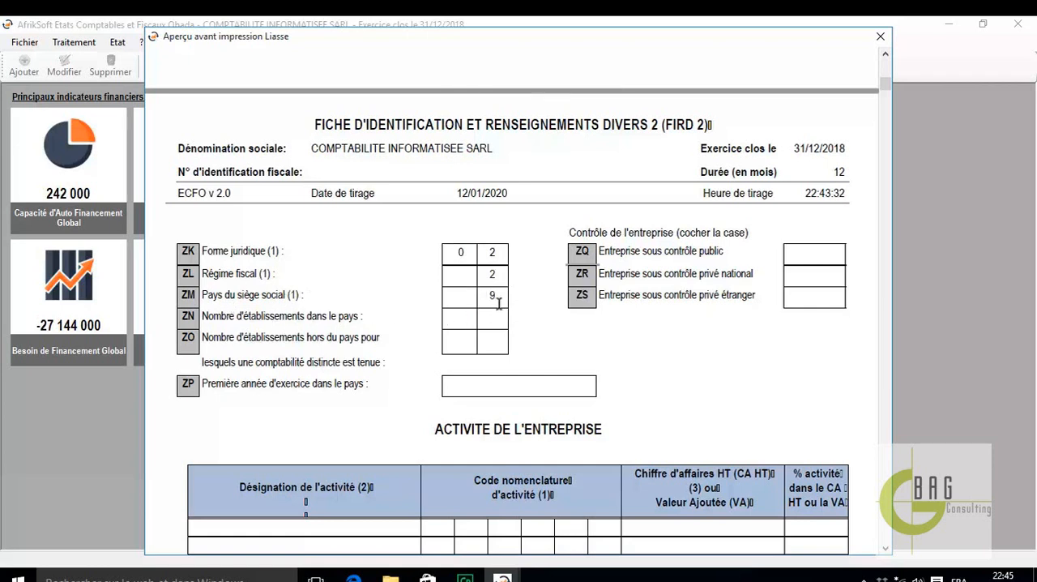
scroll(461, 347, "down", 10)
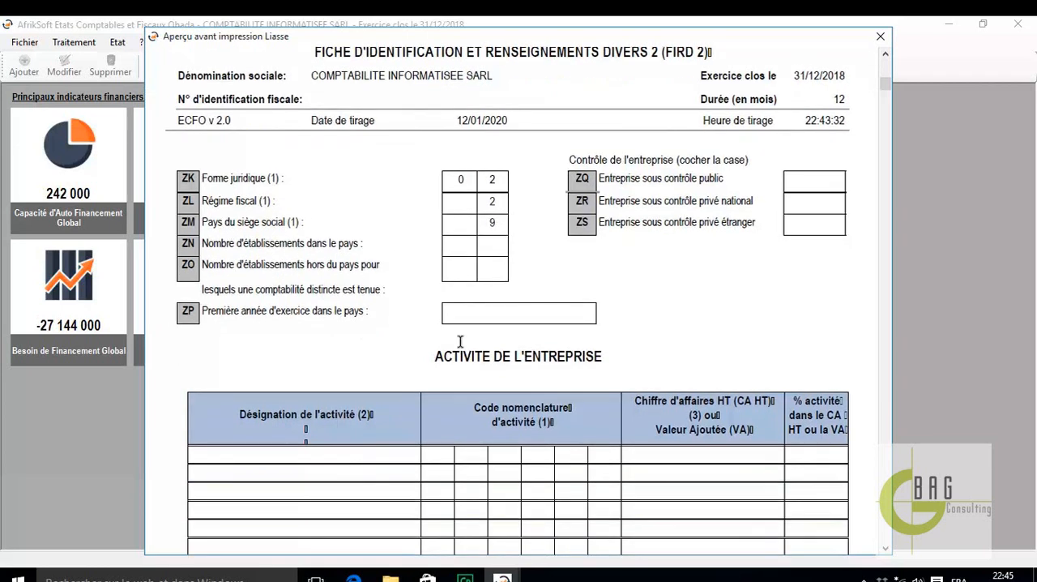
scroll(460, 342, "down", 10)
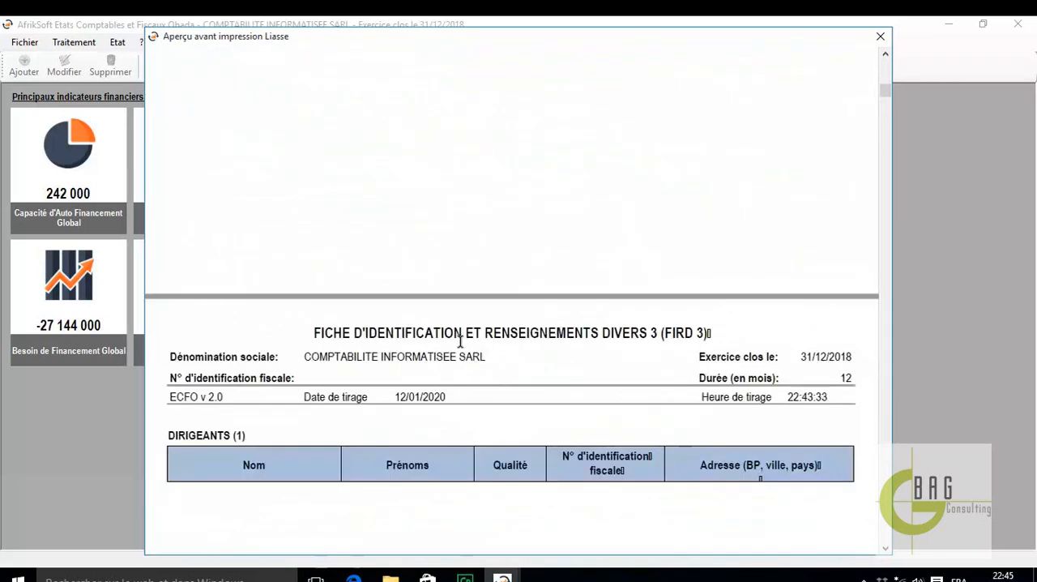
scroll(460, 346, "up", 5)
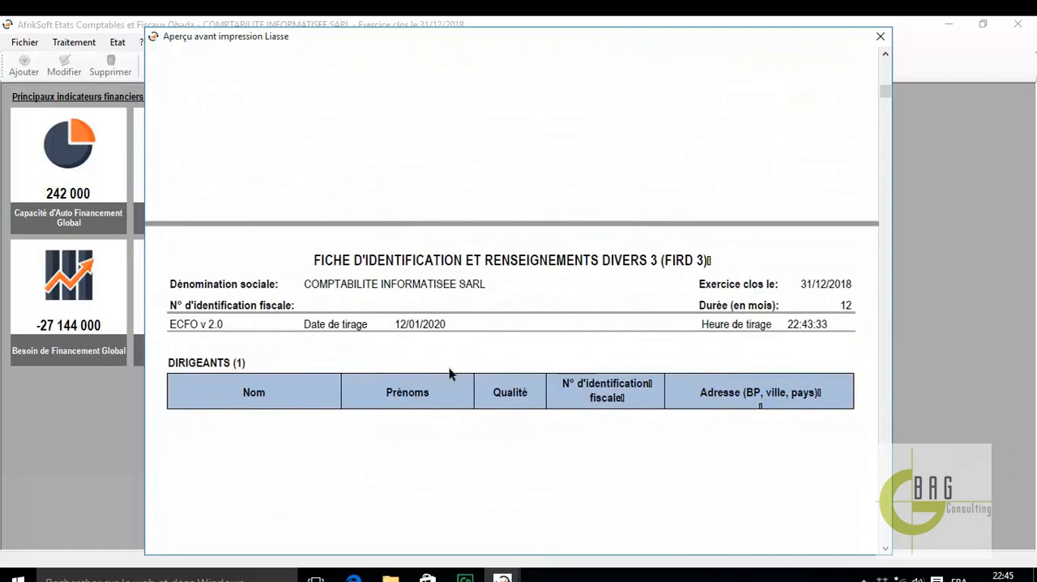
scroll(449, 370, "up", 4)
scroll(465, 376, "down", 3)
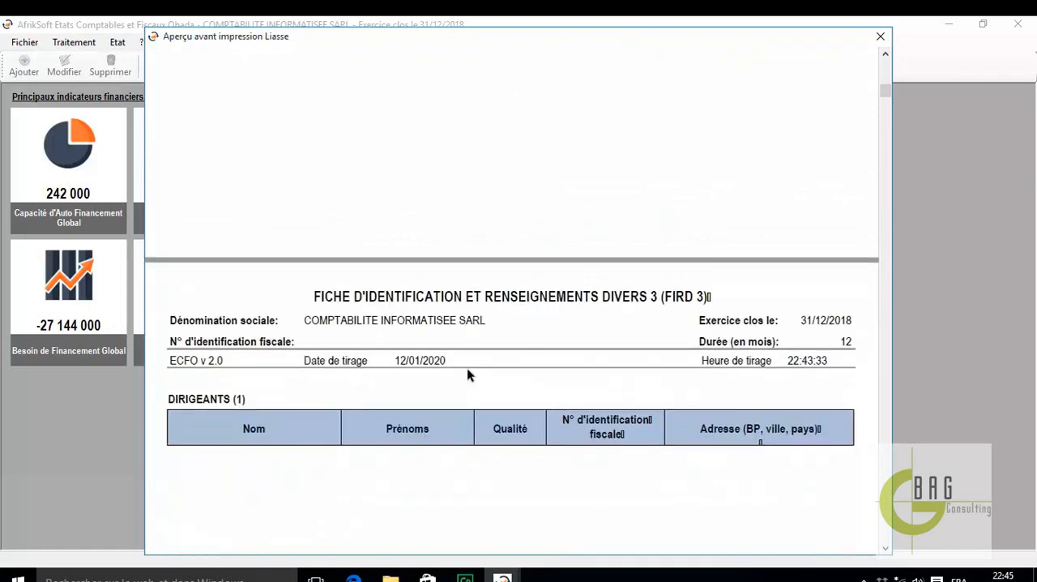
Review the Fiche récapitulative des notes annexes présentées, checking which notes are marked applicable or not applicable
scroll(468, 370, "down", 12)
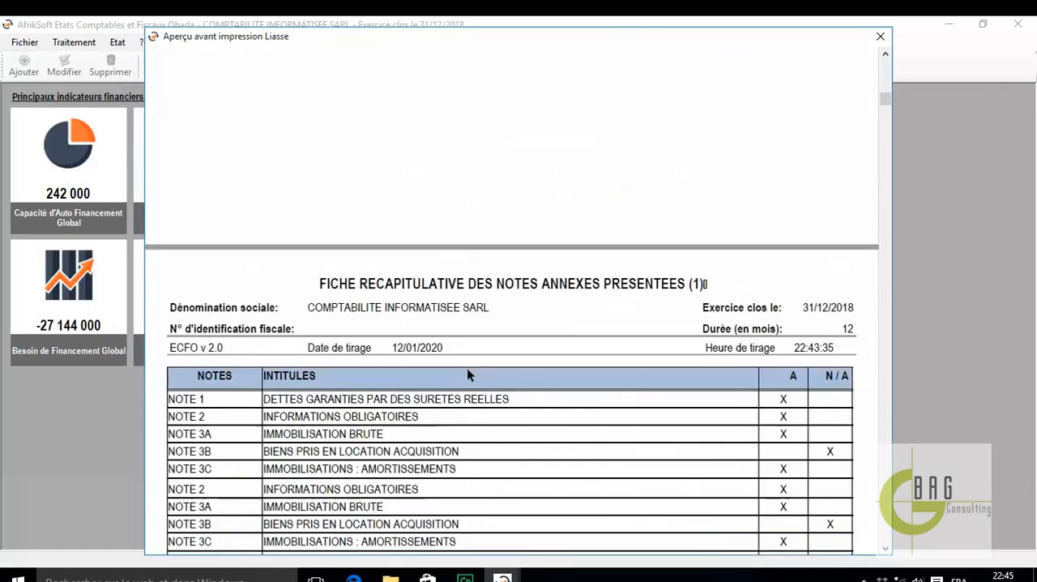
scroll(467, 368, "down", 3)
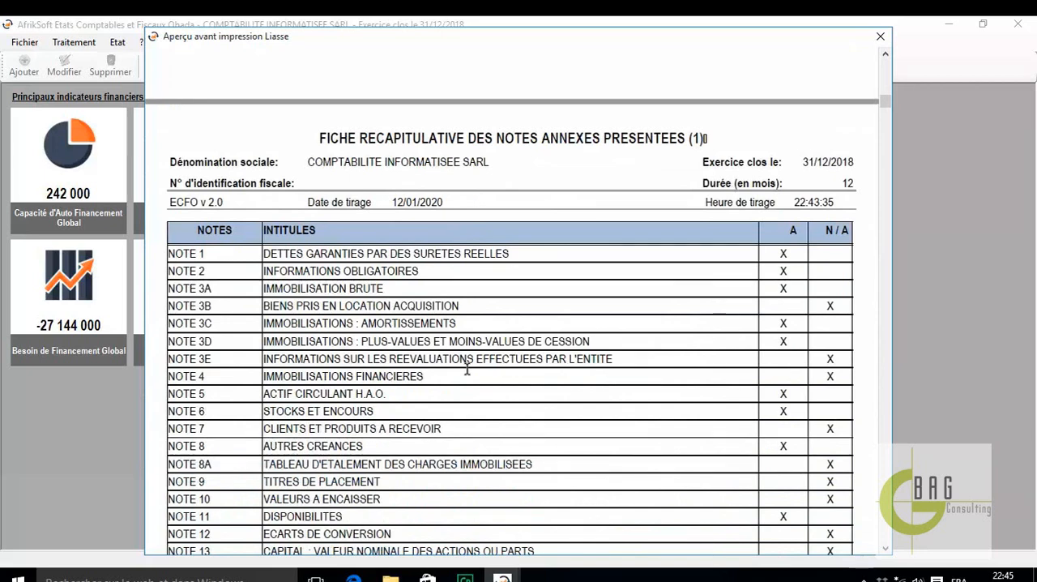
scroll(467, 370, "down", 4)
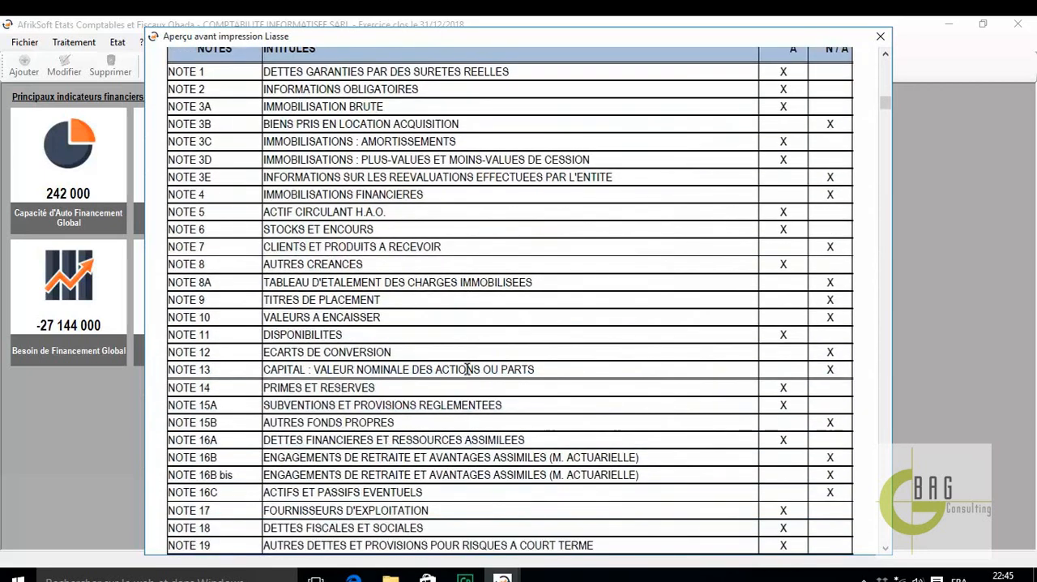
scroll(786, 89, "up", 1)
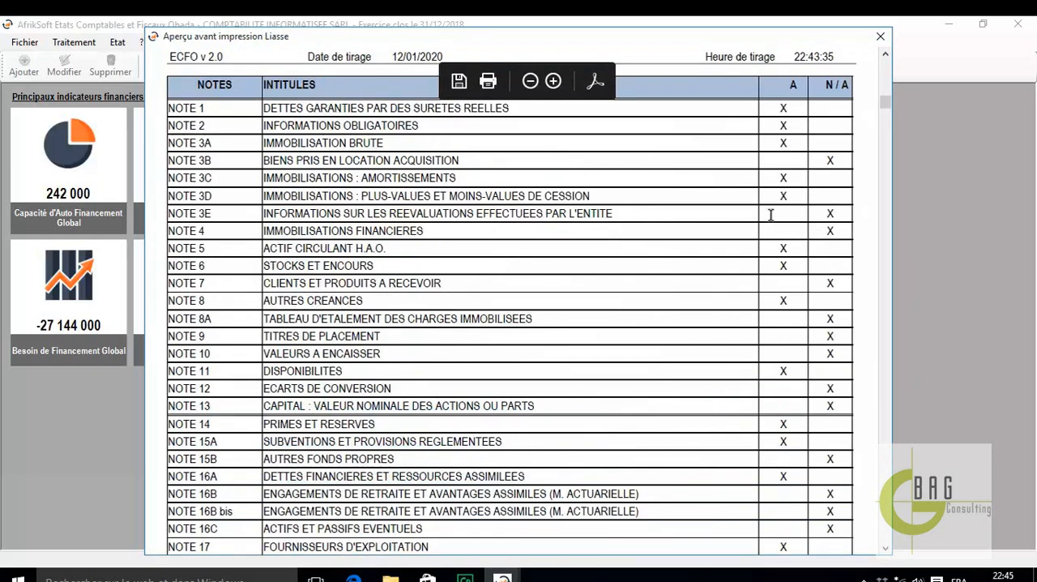
scroll(771, 332, "down", 8)
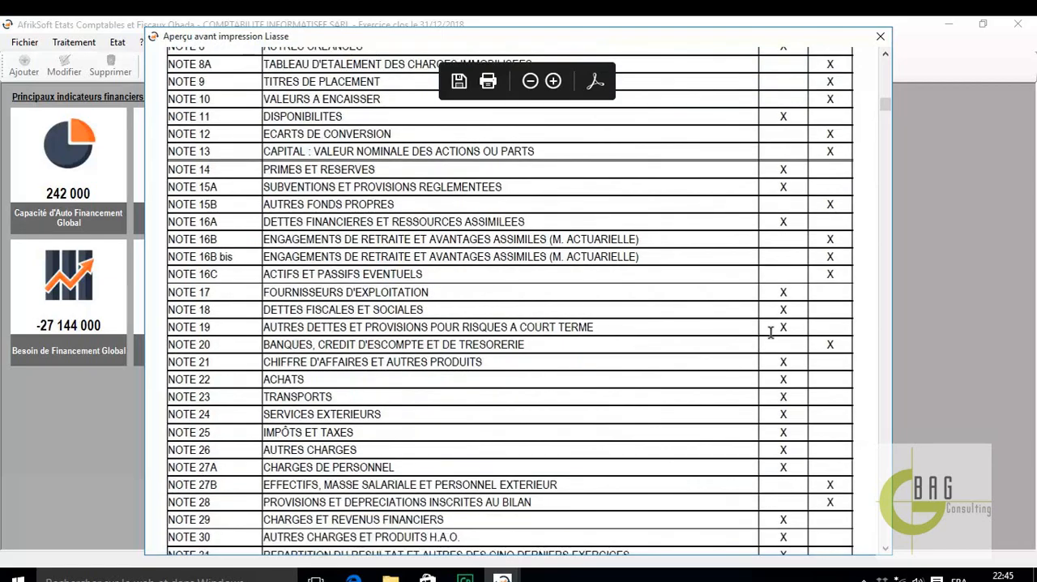
View the Bilan, Compte de résultat and Tableau des flux de trésorerie pages of the liasse preview
scroll(770, 332, "down", 5)
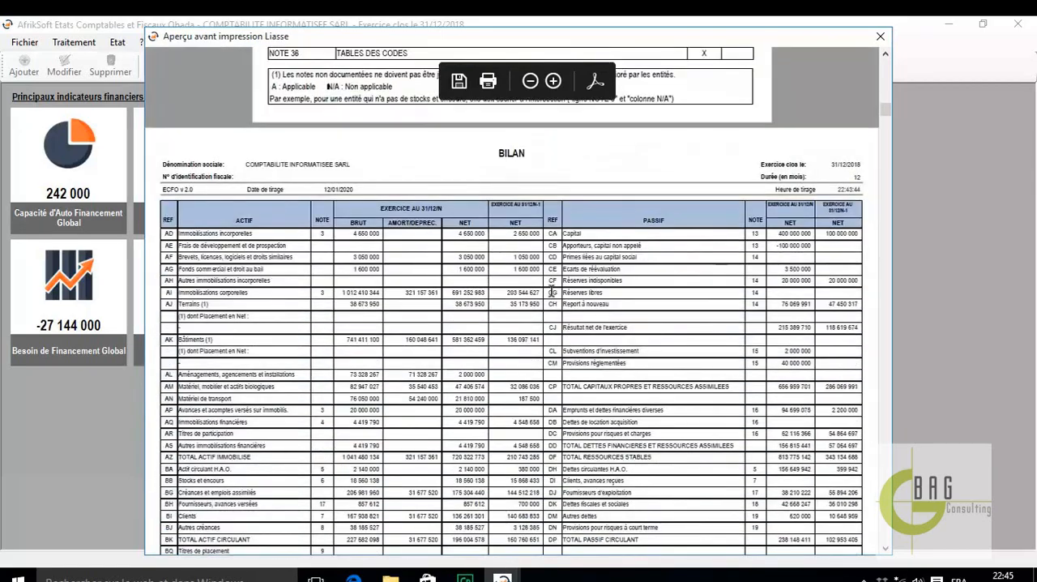
scroll(649, 314, "down", 8)
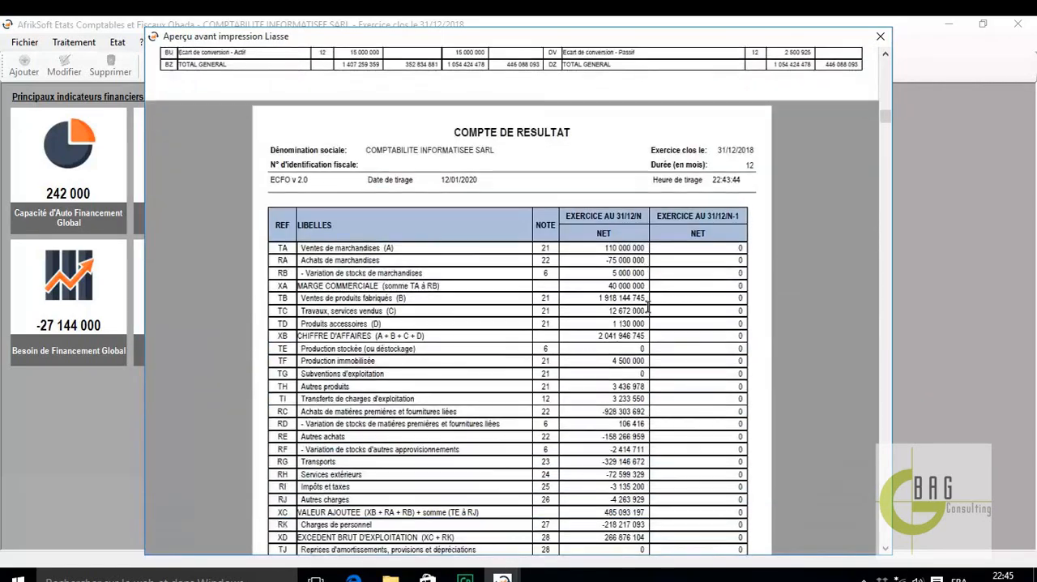
scroll(648, 304, "down", 10)
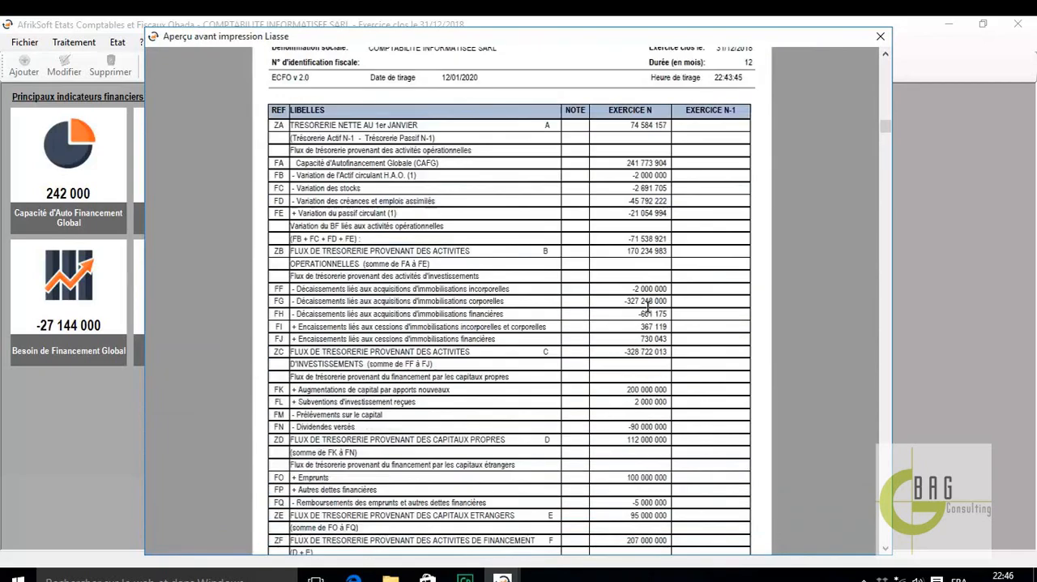
Review the liasse's annexed notes from Note 1 on secured debts to Note 3E on revaluations
scroll(649, 308, "down", 10)
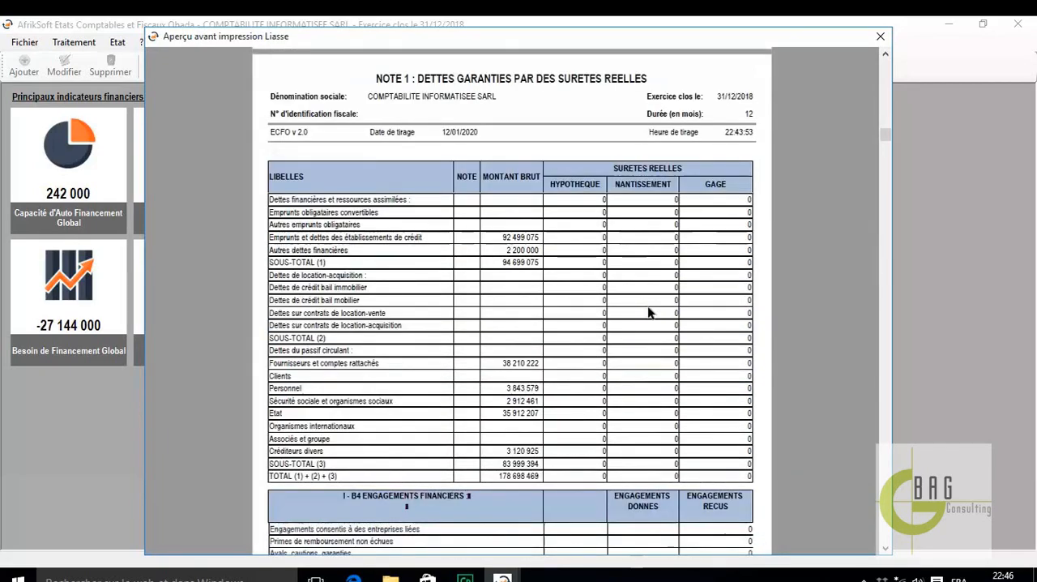
scroll(649, 313, "down", 10)
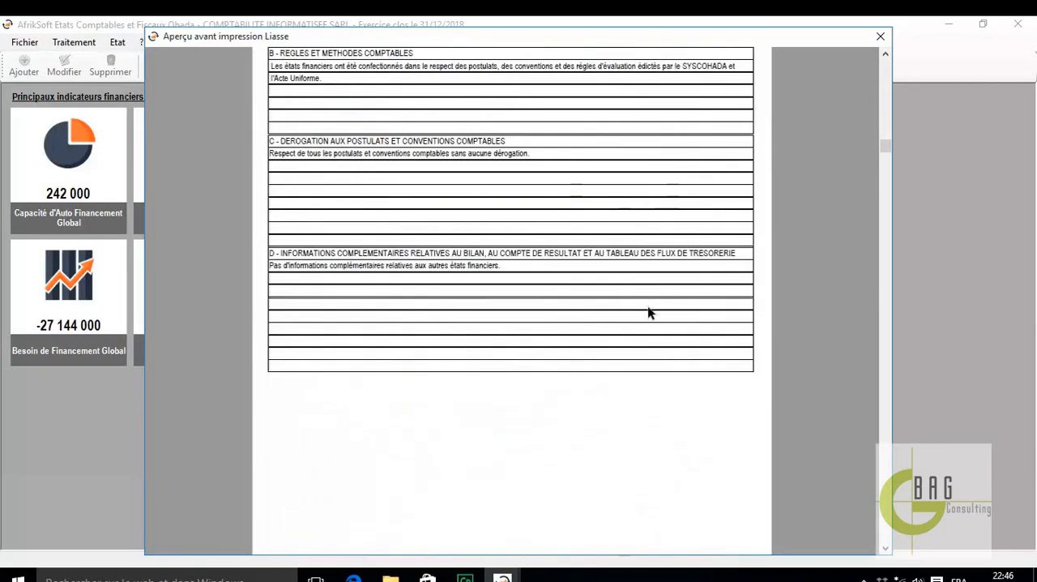
scroll(649, 307, "down", 3)
scroll(649, 317, "down", 7)
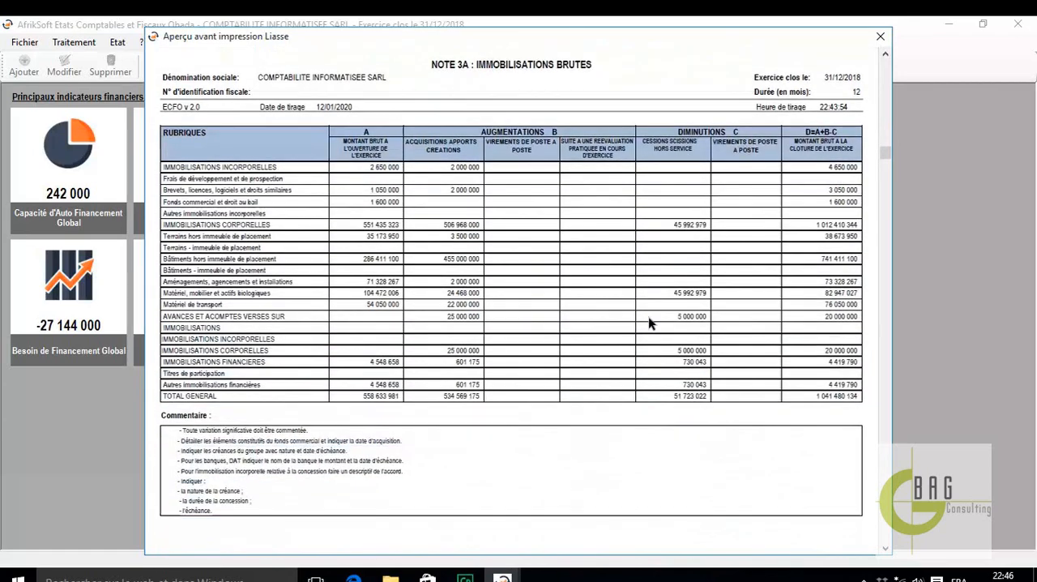
scroll(648, 317, "down", 4)
scroll(648, 317, "down", 6)
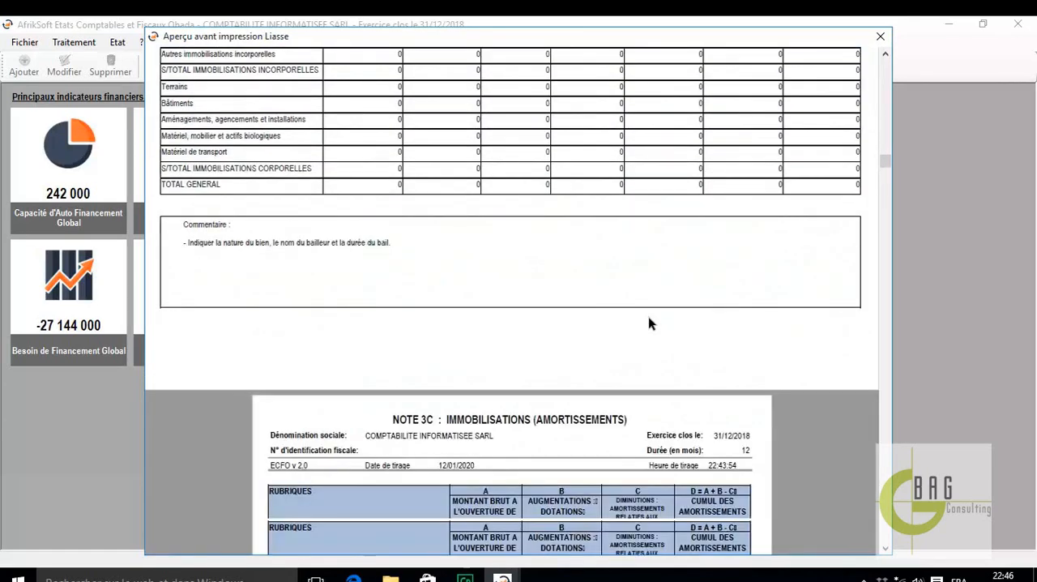
scroll(649, 318, "down", 10)
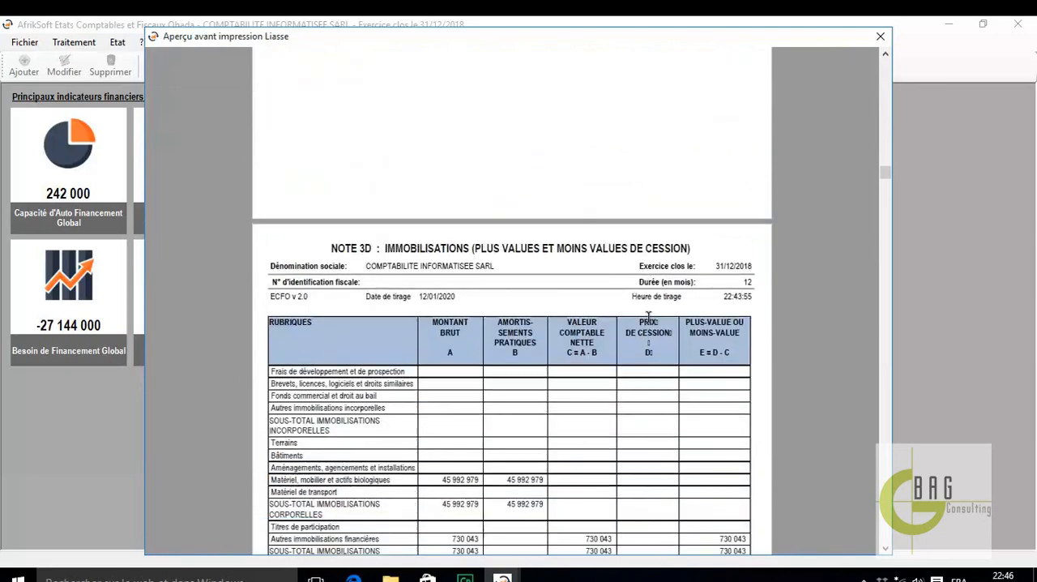
scroll(648, 316, "up", 1)
scroll(649, 316, "down", 10)
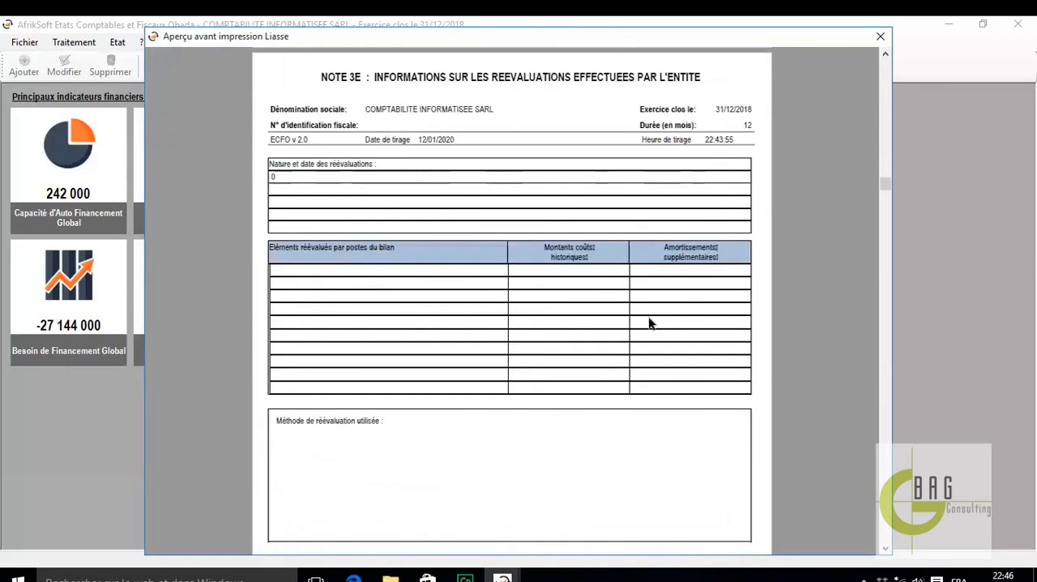
Continue reviewing the annexed notes from Note 5, Actif circulant H.A.O., to Note 15A on subventions and provisions réglementées
scroll(648, 318, "down", 10)
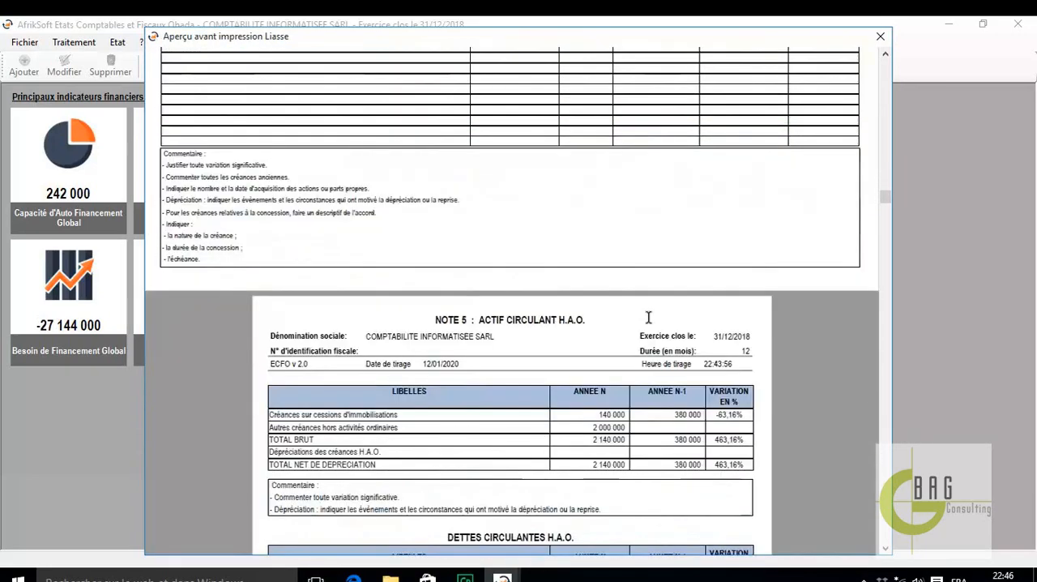
scroll(649, 323, "down", 10)
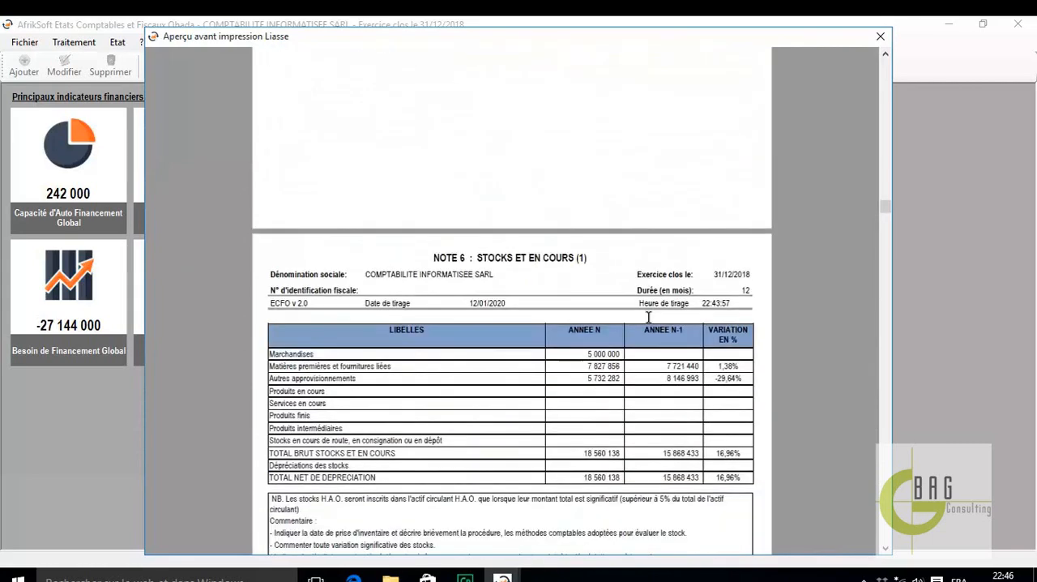
scroll(649, 322, "down", 5)
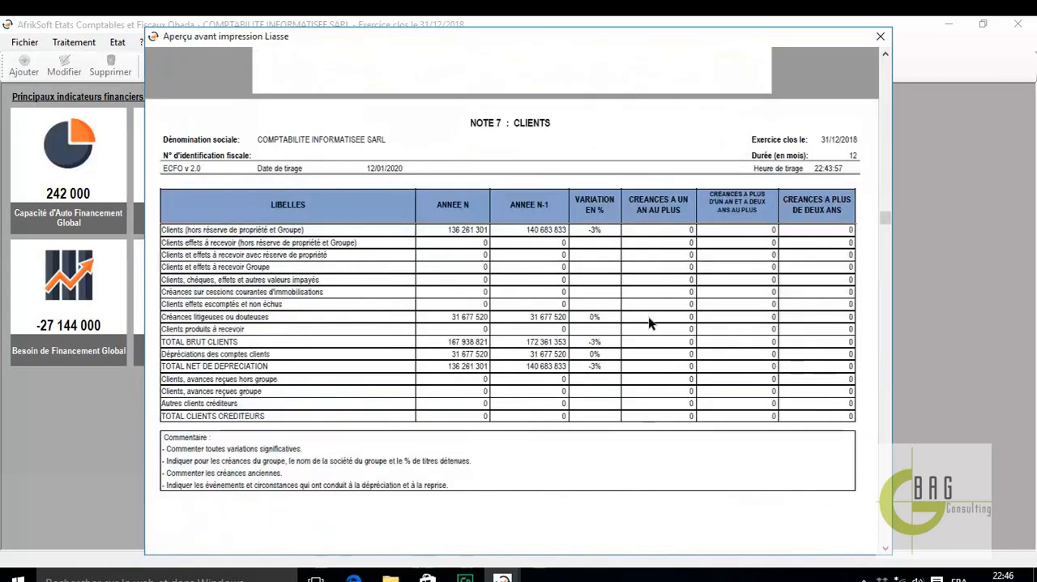
scroll(648, 323, "up", 1)
scroll(631, 357, "down", 8)
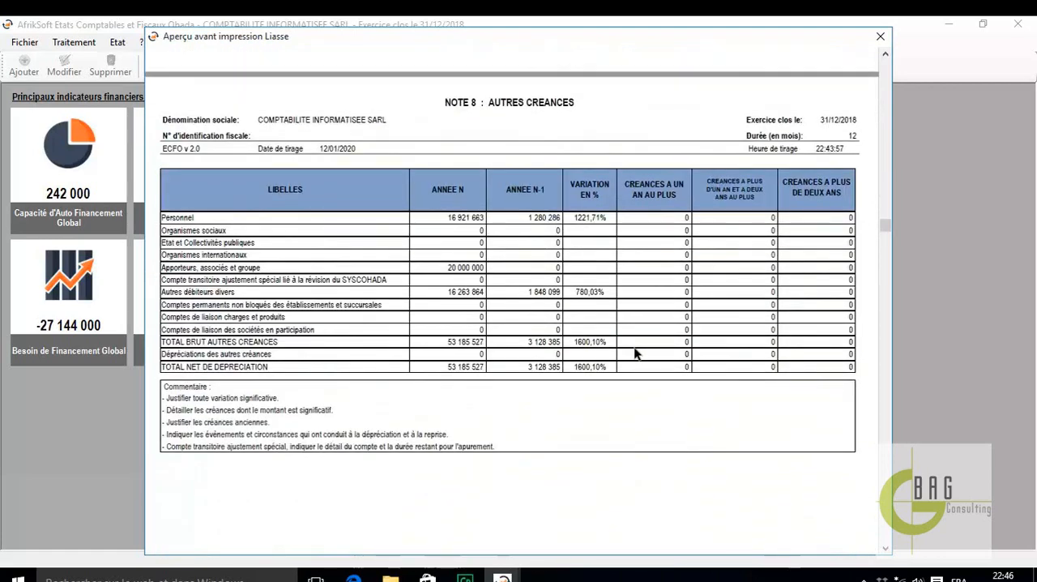
scroll(635, 354, "down", 10)
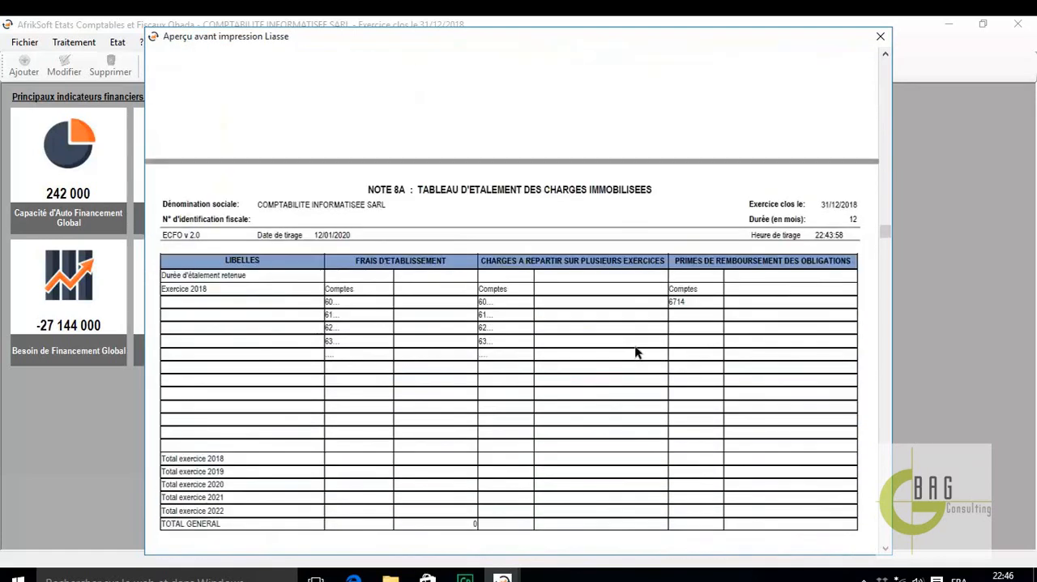
scroll(635, 346, "down", 12)
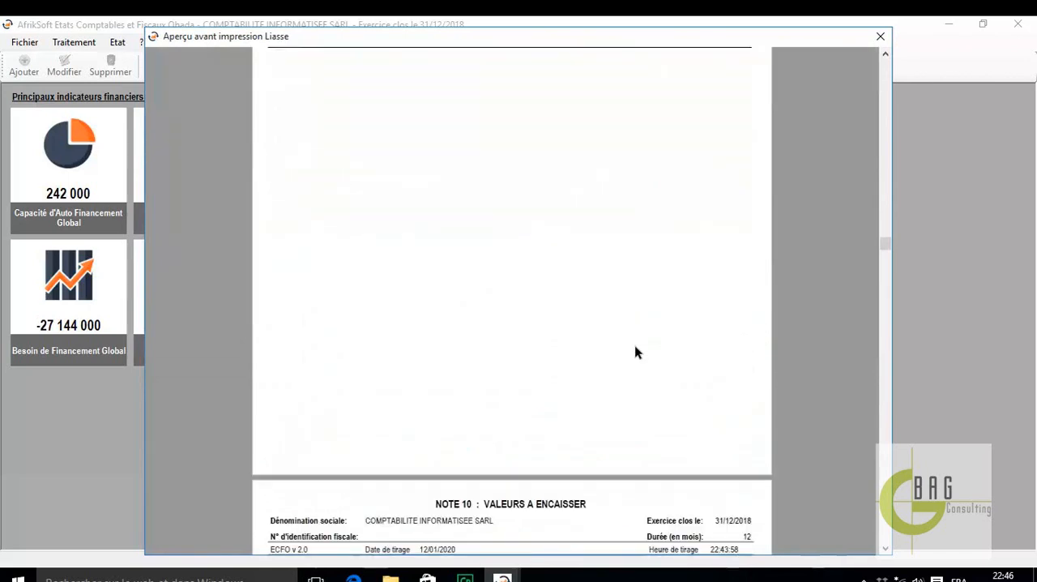
scroll(634, 345, "down", 10)
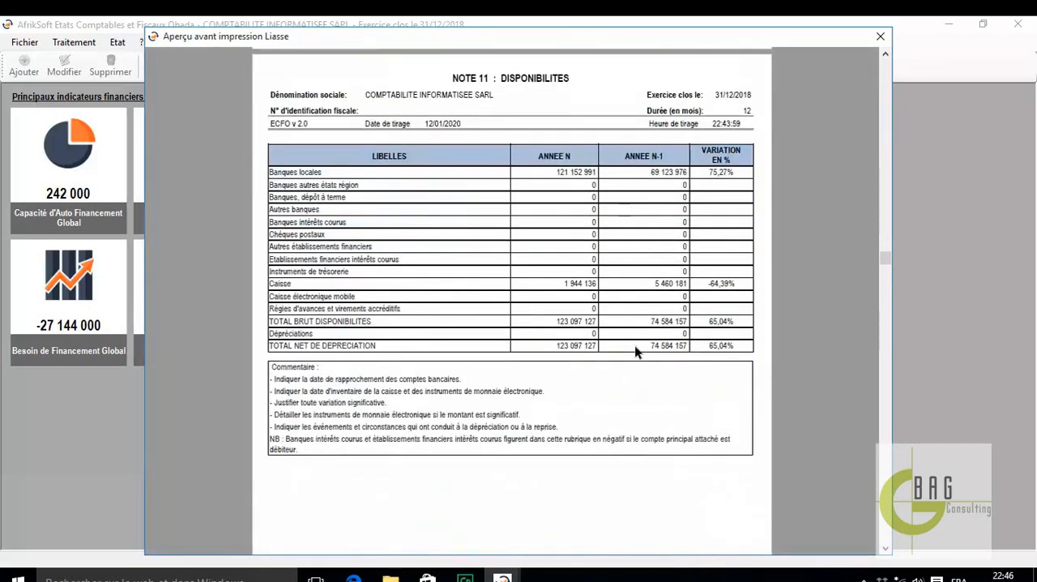
scroll(636, 350, "down", 12)
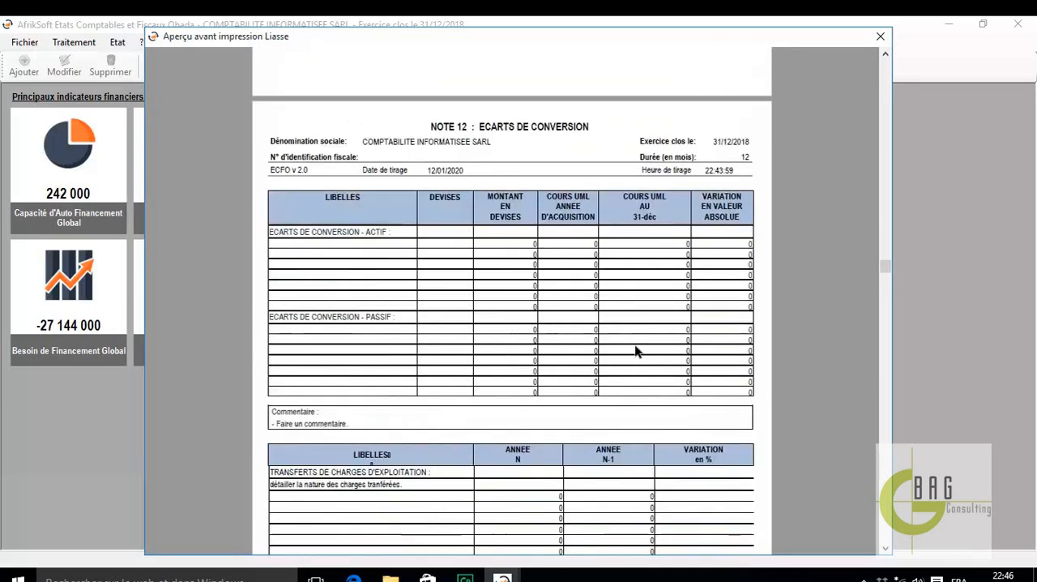
scroll(635, 351, "down", 12)
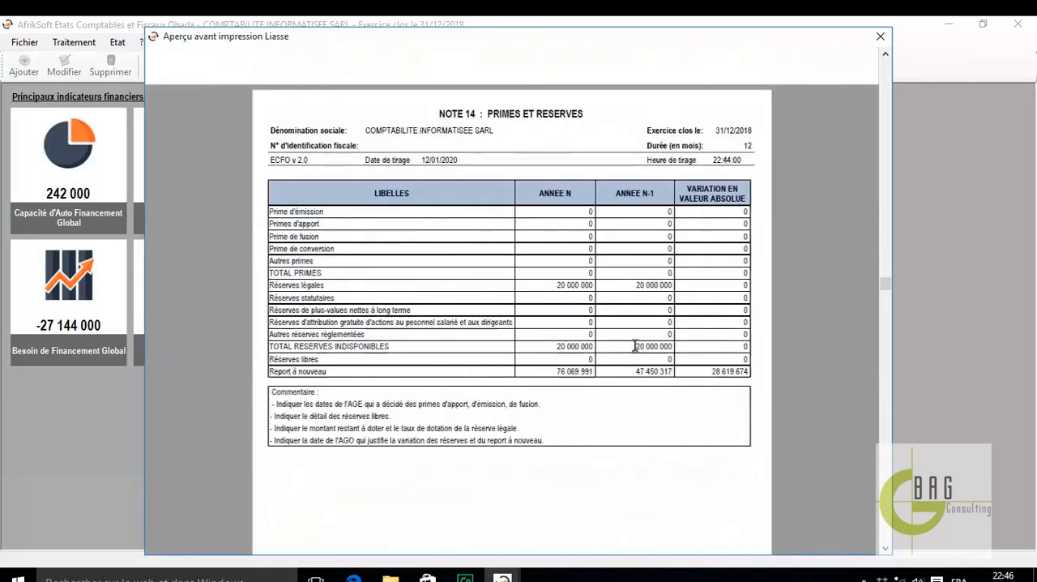
scroll(635, 345, "down", 5)
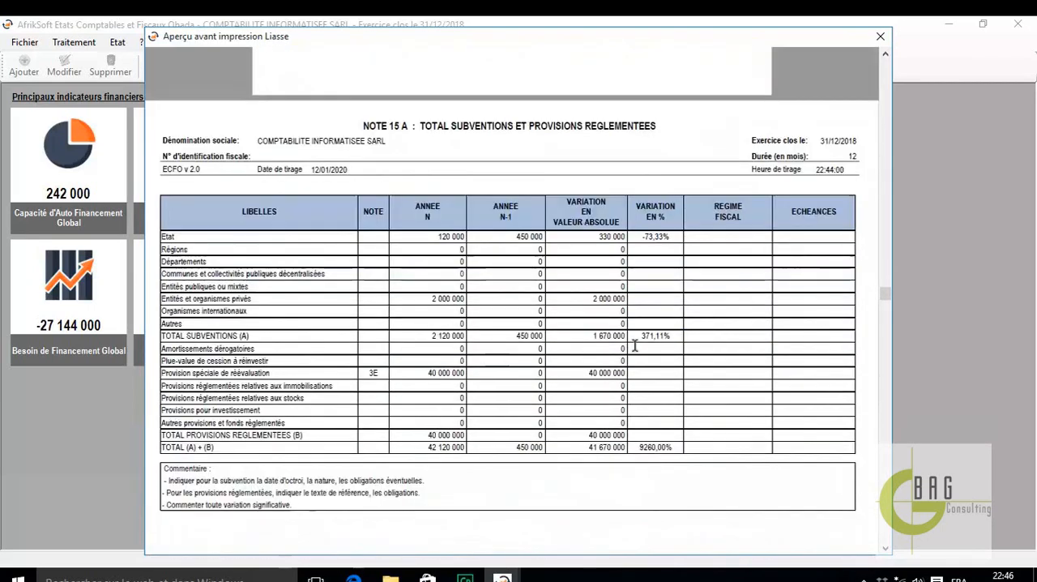
mouse_move(474, 85)
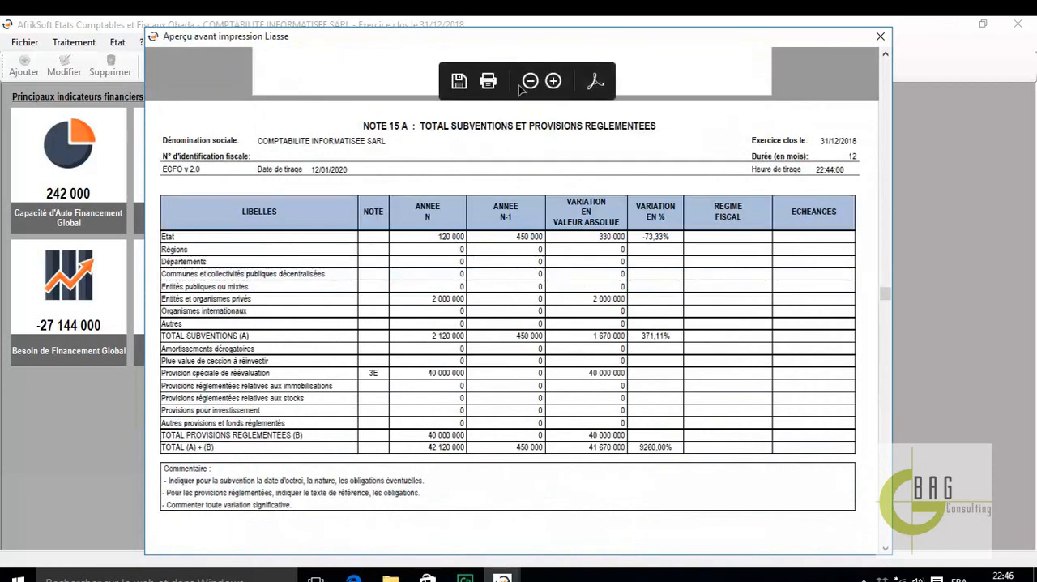